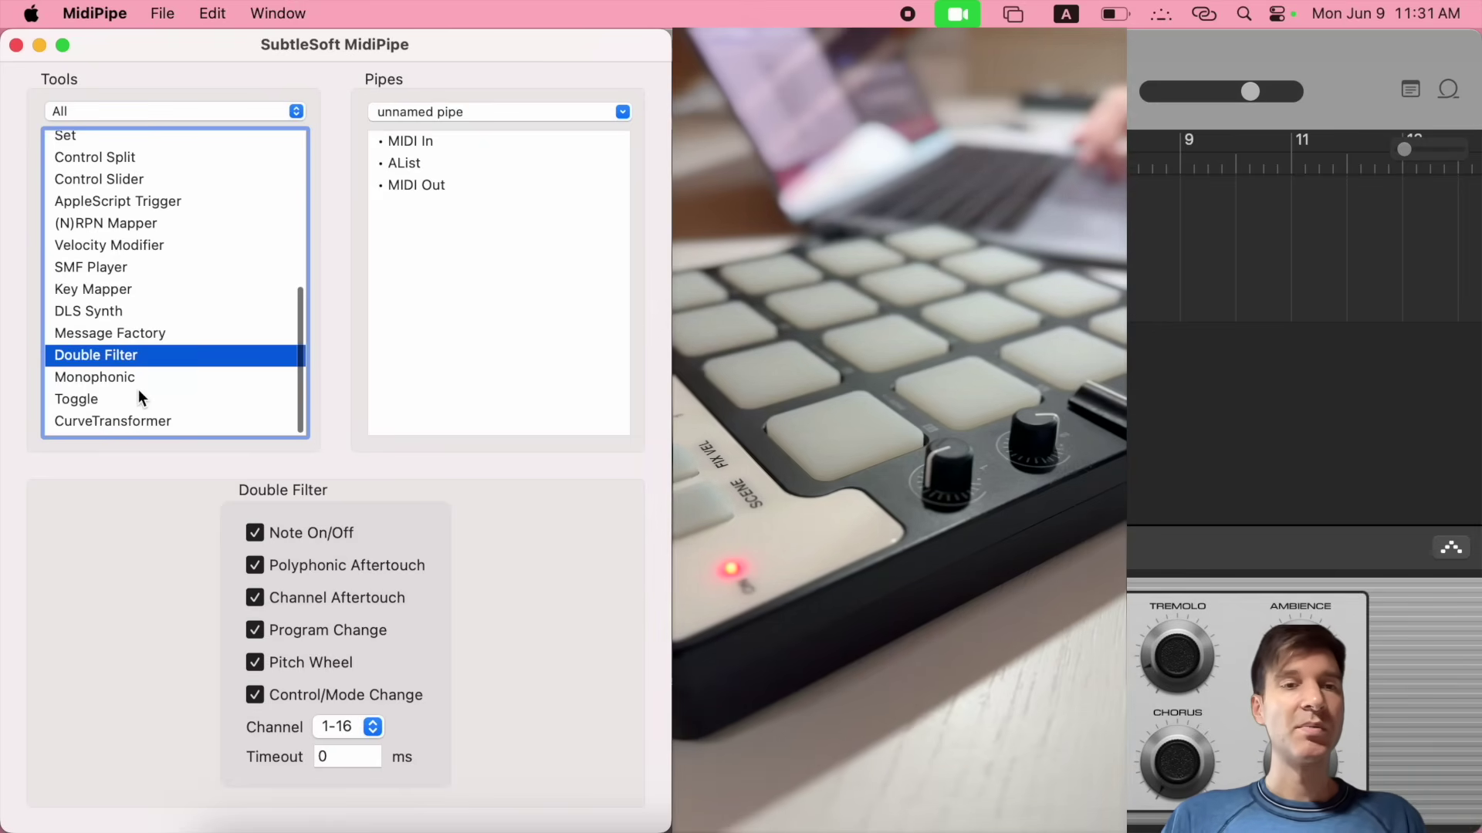
Review the settings of the Monophonic, Toggle and CurveTransformer tools
click(119, 383)
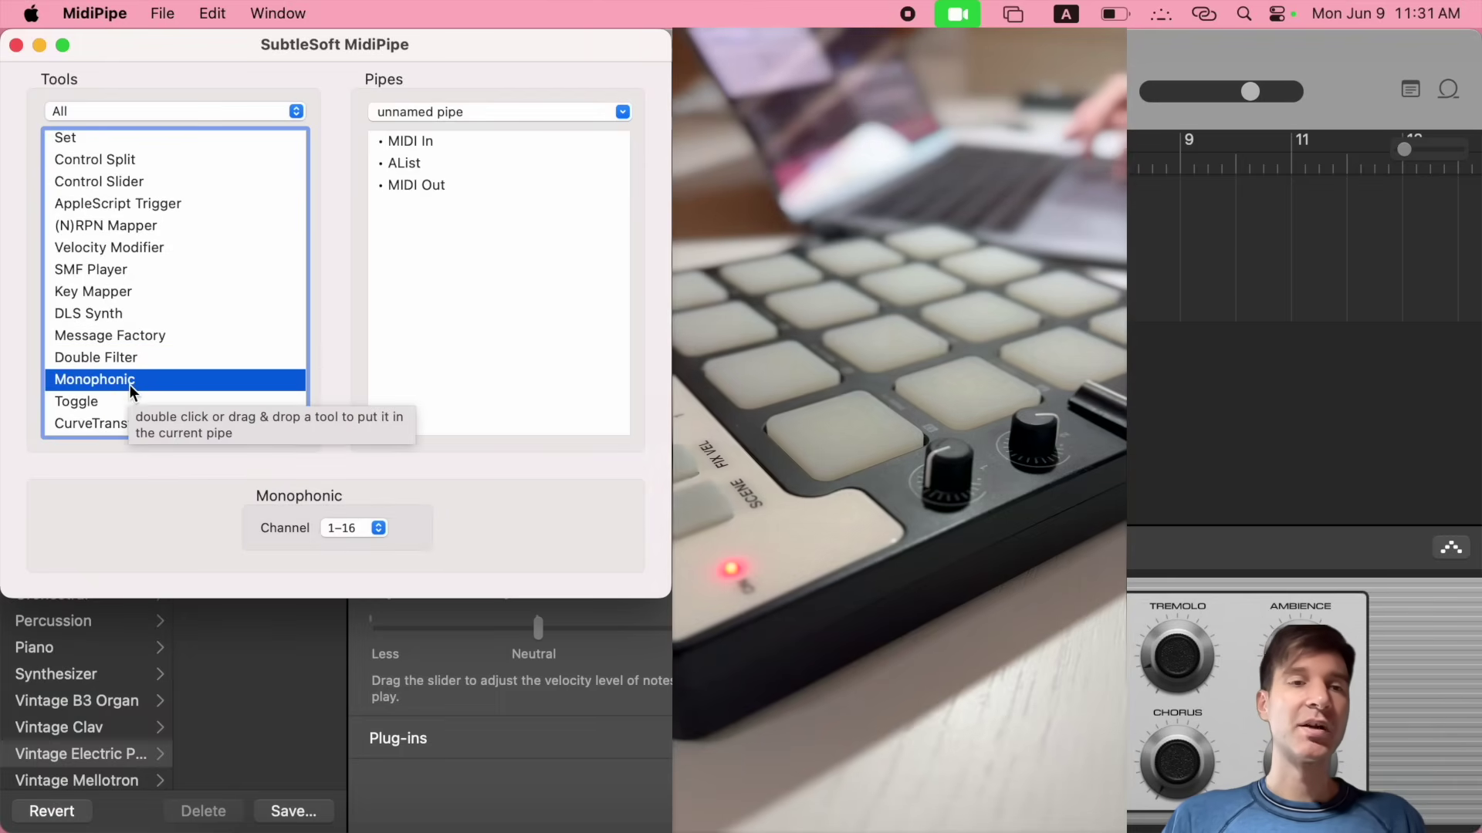
click(91, 402)
click(136, 426)
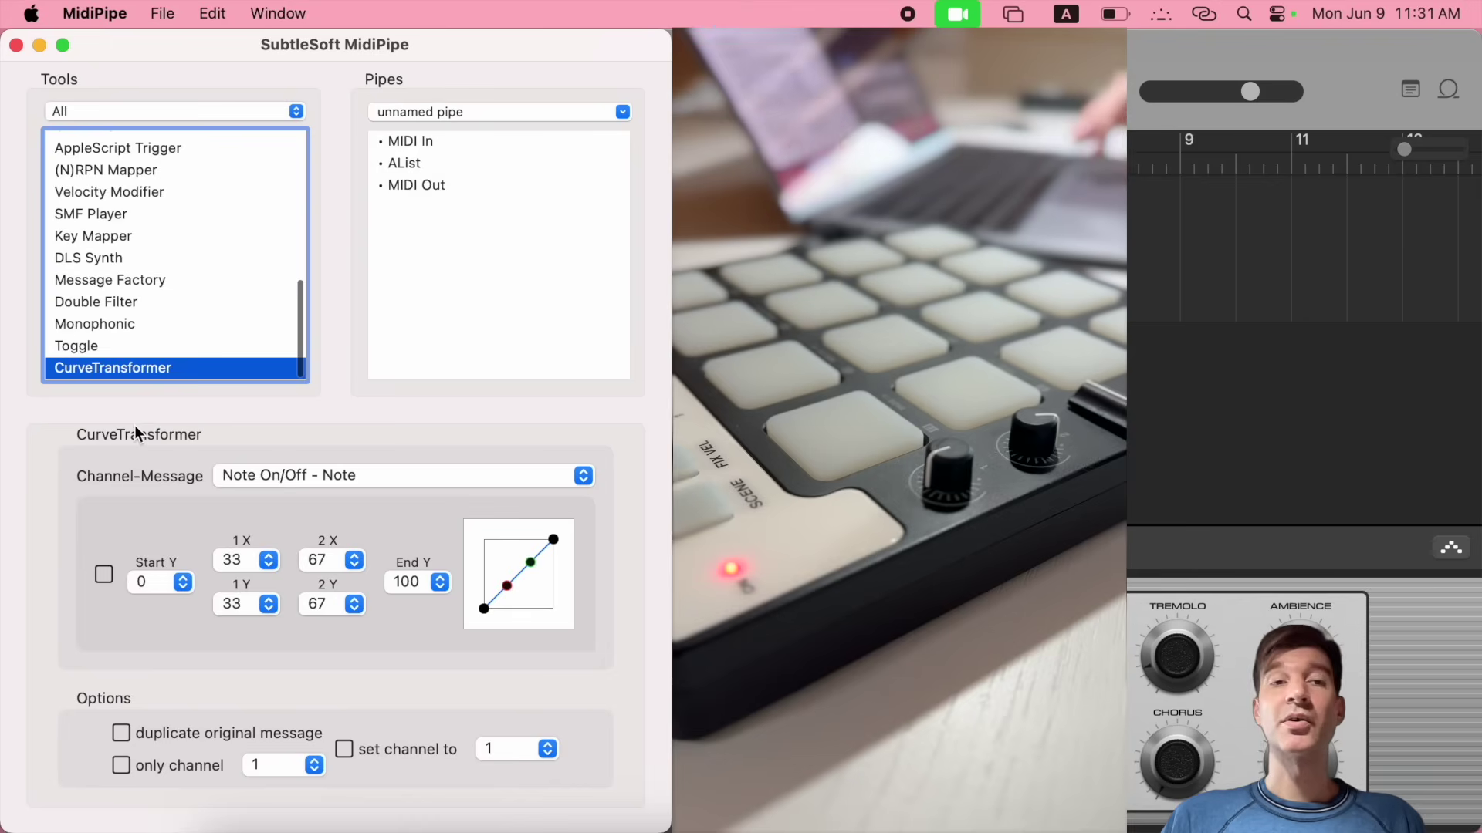
click(120, 330)
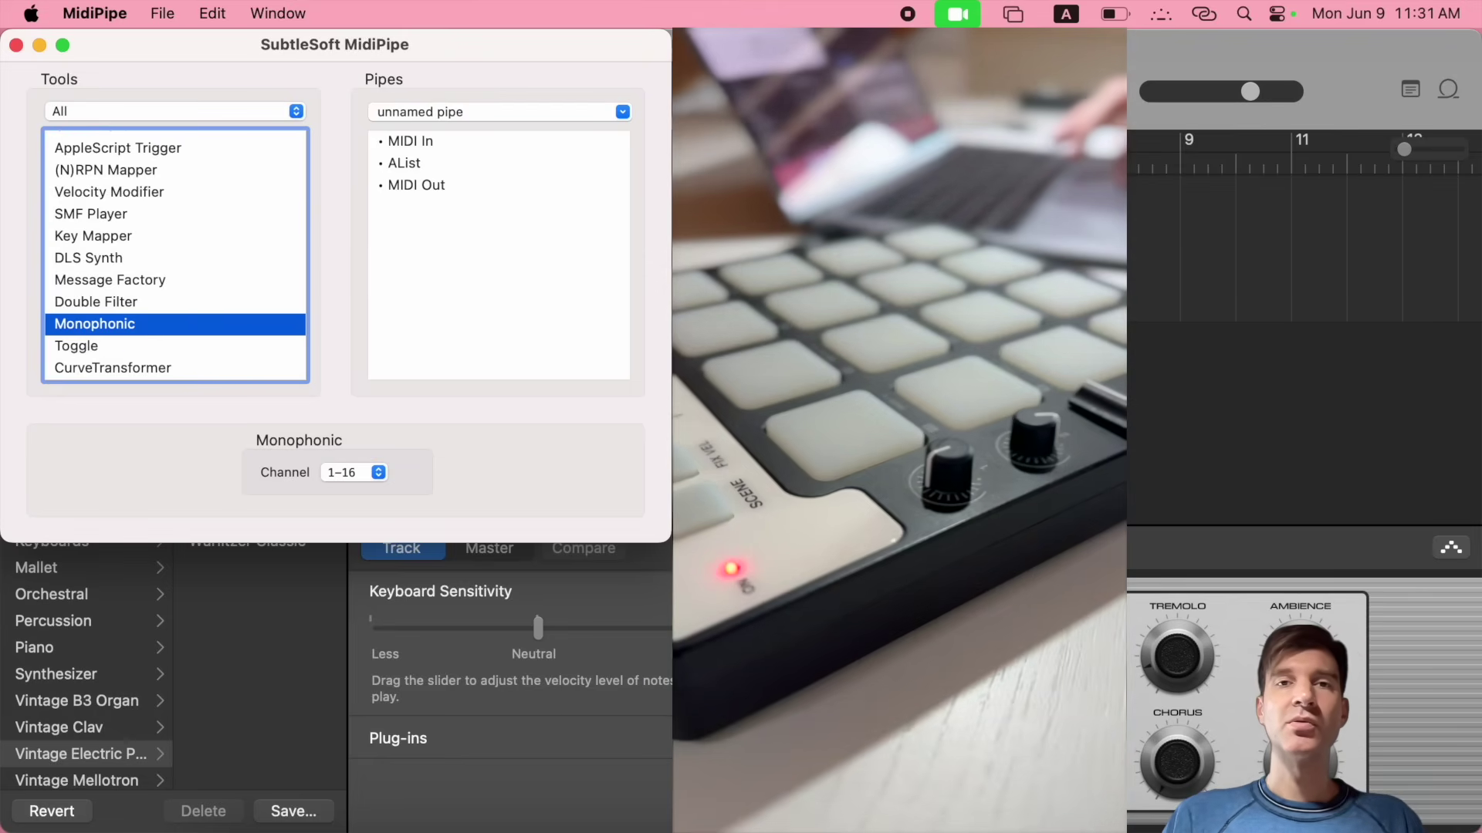
Switch to GarageBand and focus the Classic Electric Piano track
key(super+Tab)
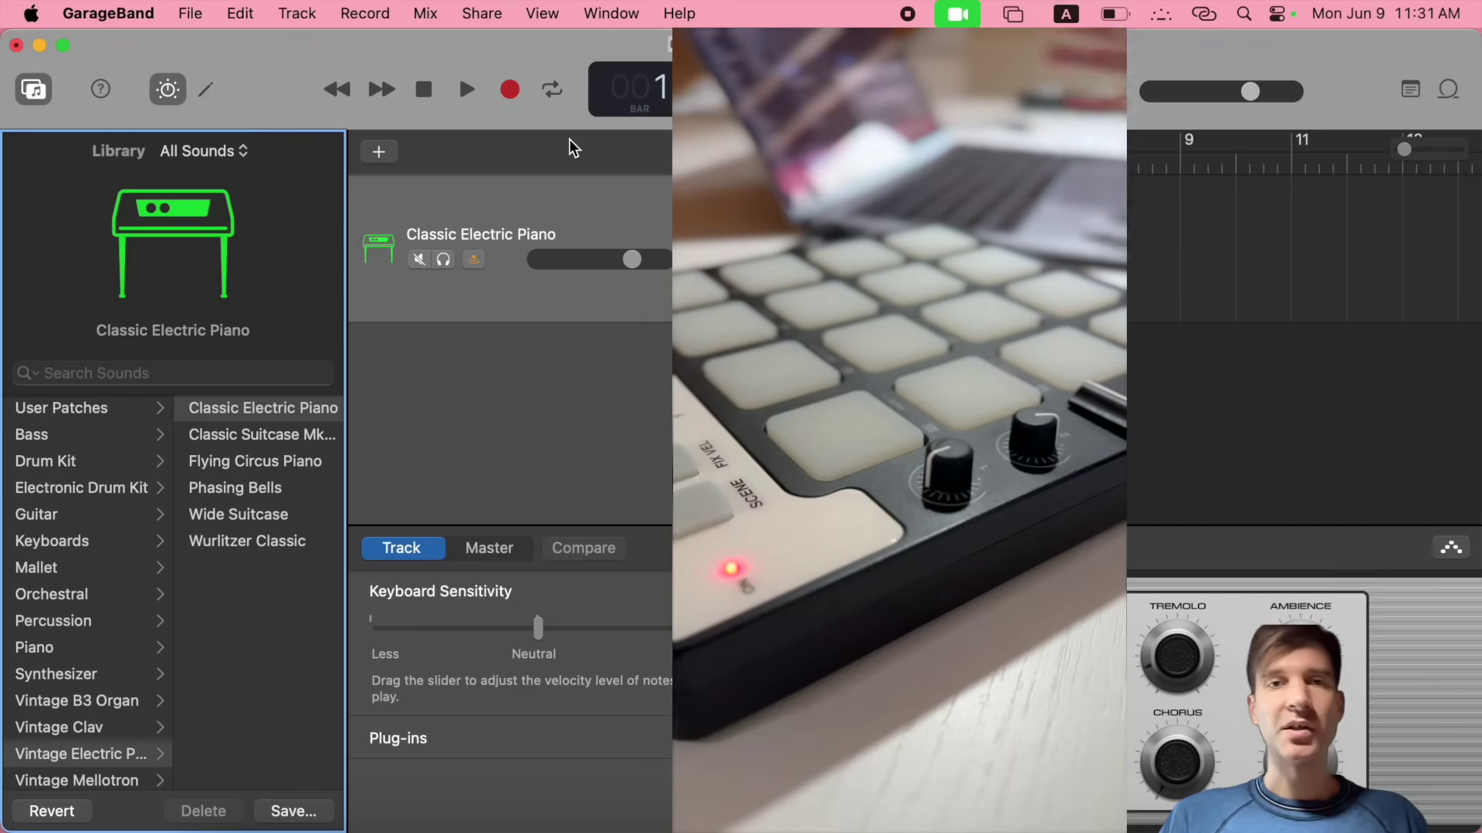
click(559, 208)
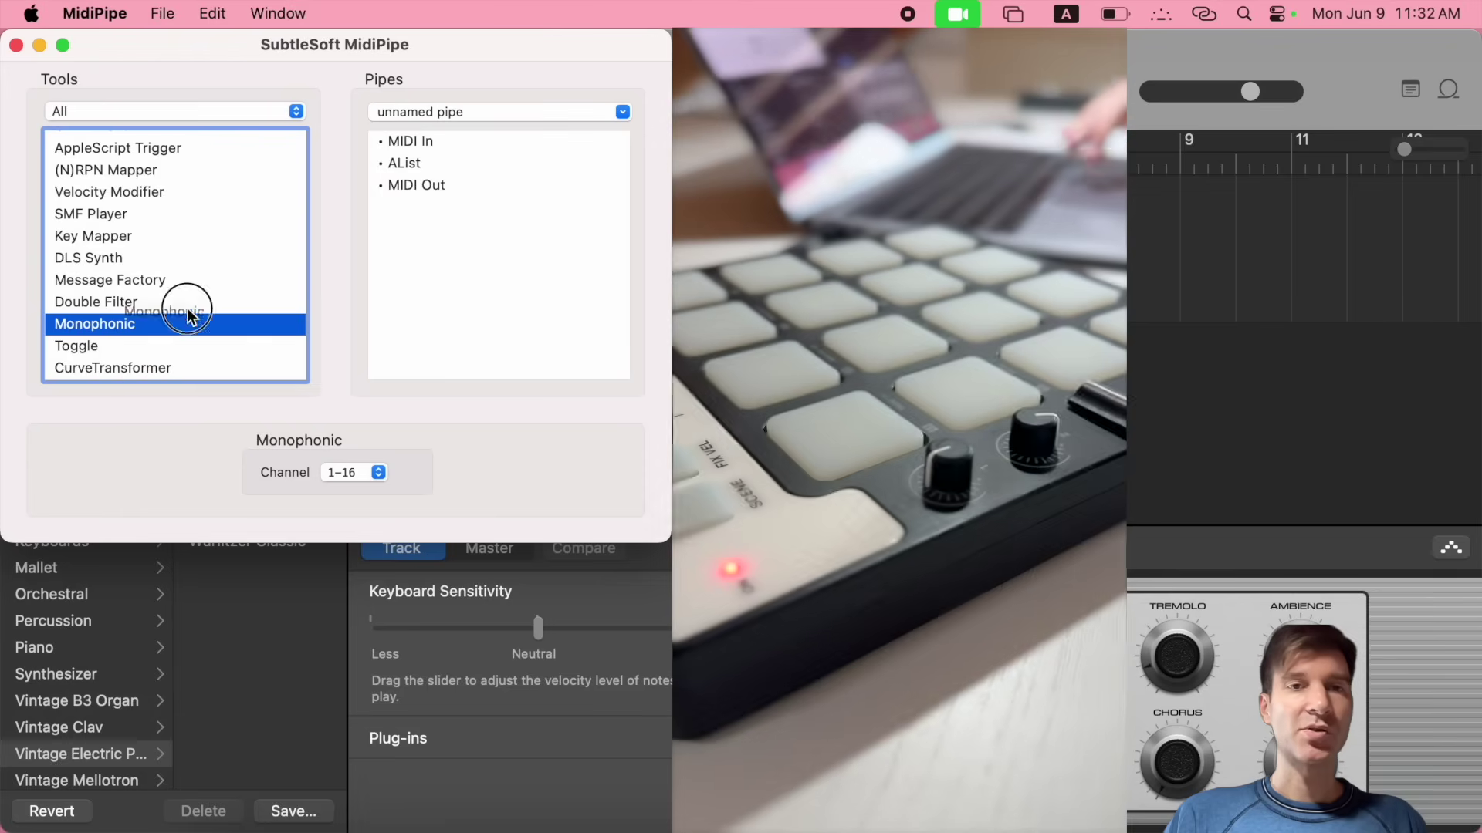
Insert the Monophonic tool between MIDI In and AList with channel 1, and switch to GarageBand to try it
drag(192, 310, 456, 150)
click(436, 160)
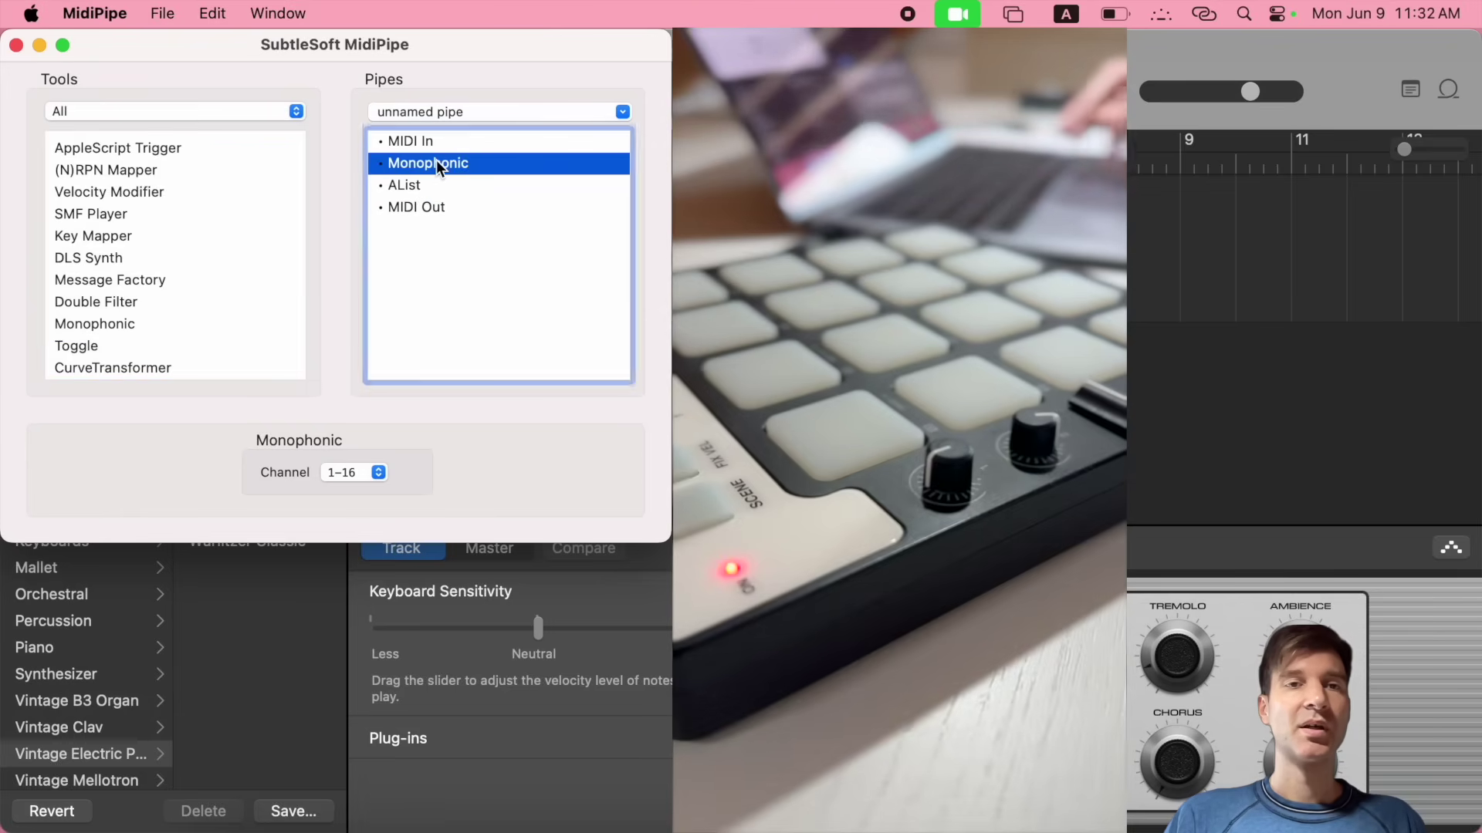
click(379, 473)
click(353, 499)
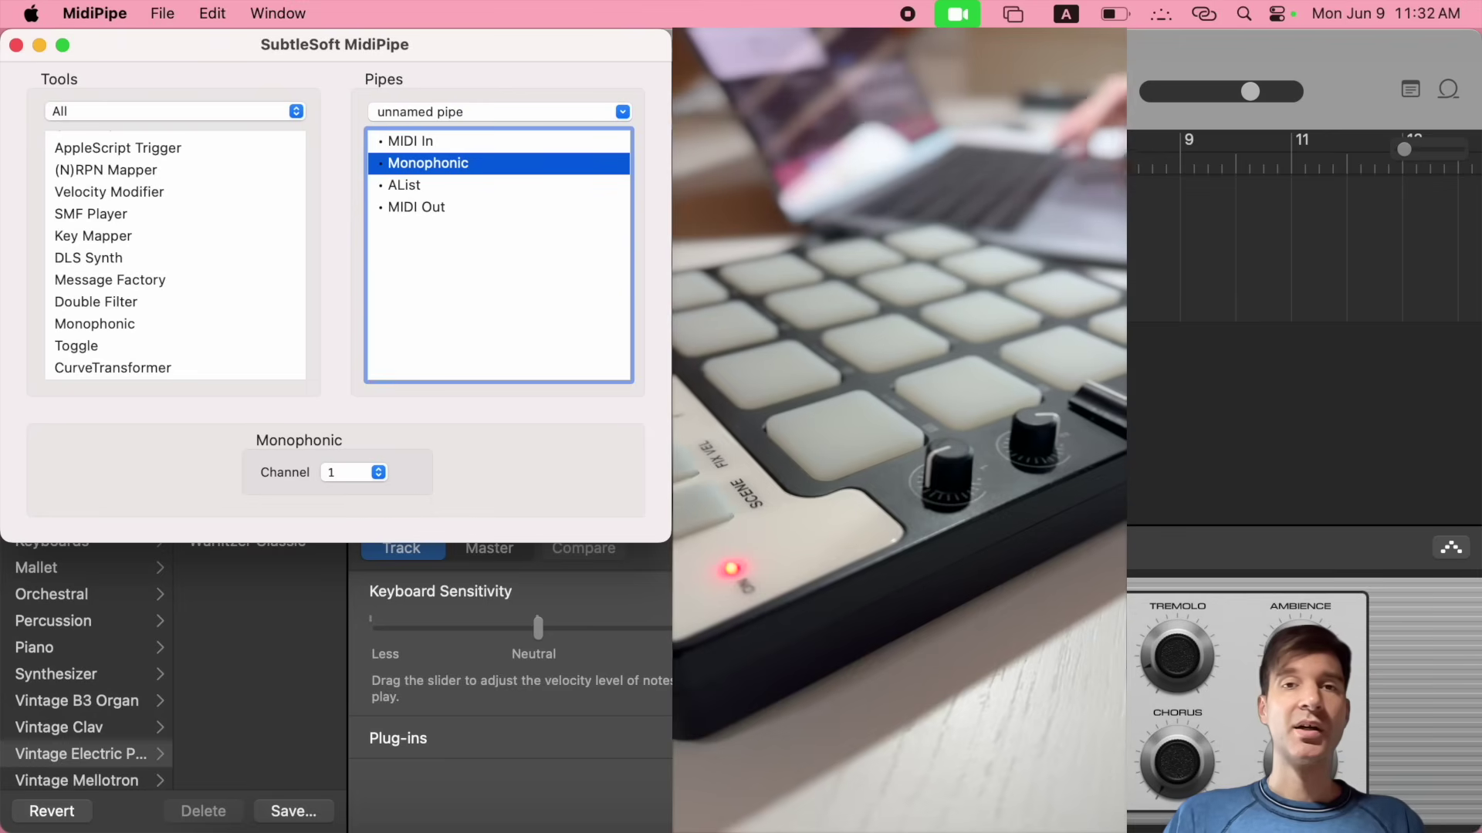
key(super+Tab)
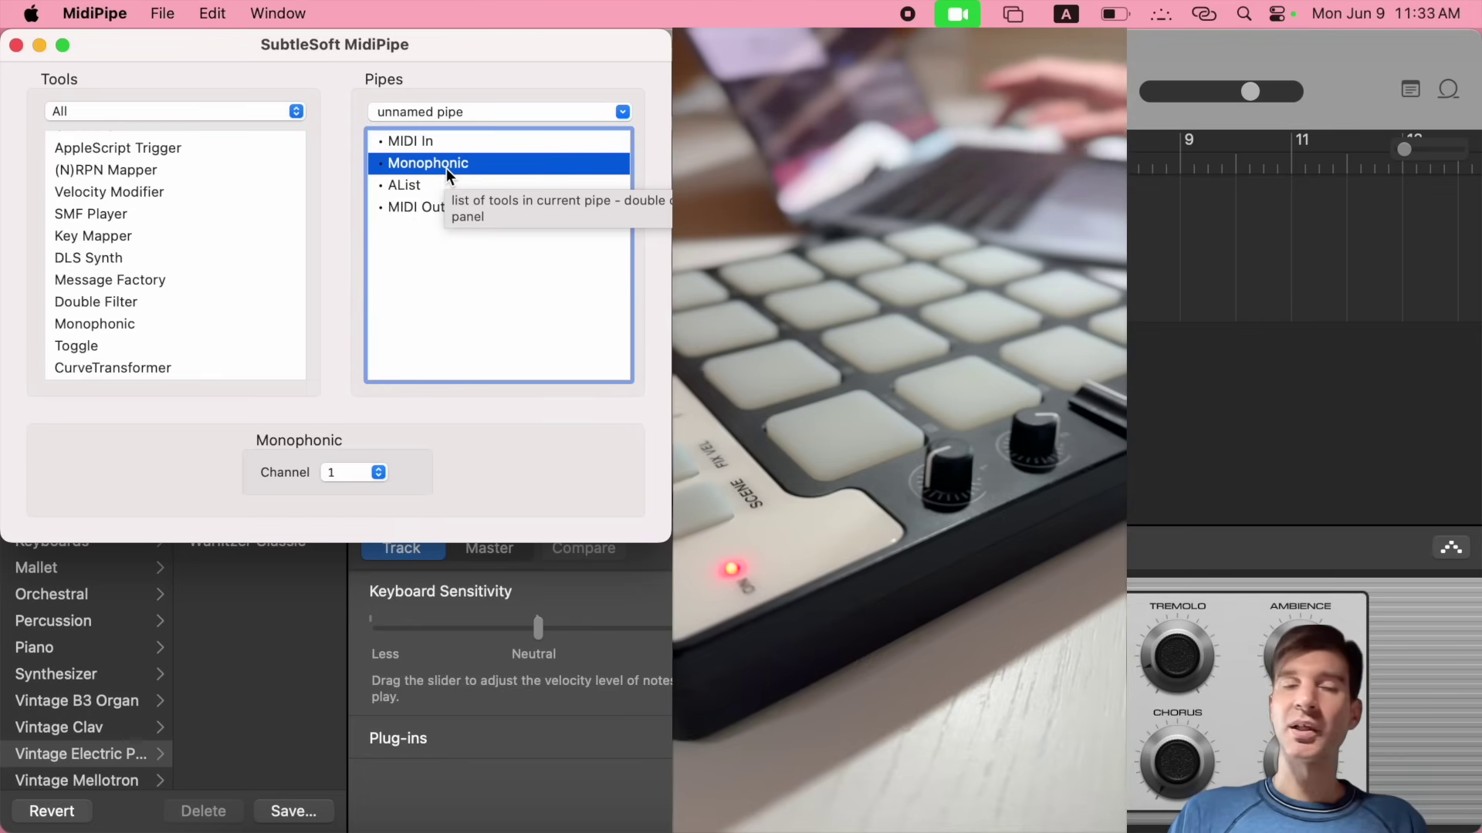
Remove Monophonic from the pipe and insert the Toggle tool directly after MIDI In
key(BackSpace)
scroll(176, 277, down, 1)
click(76, 338)
drag(65, 341, 437, 155)
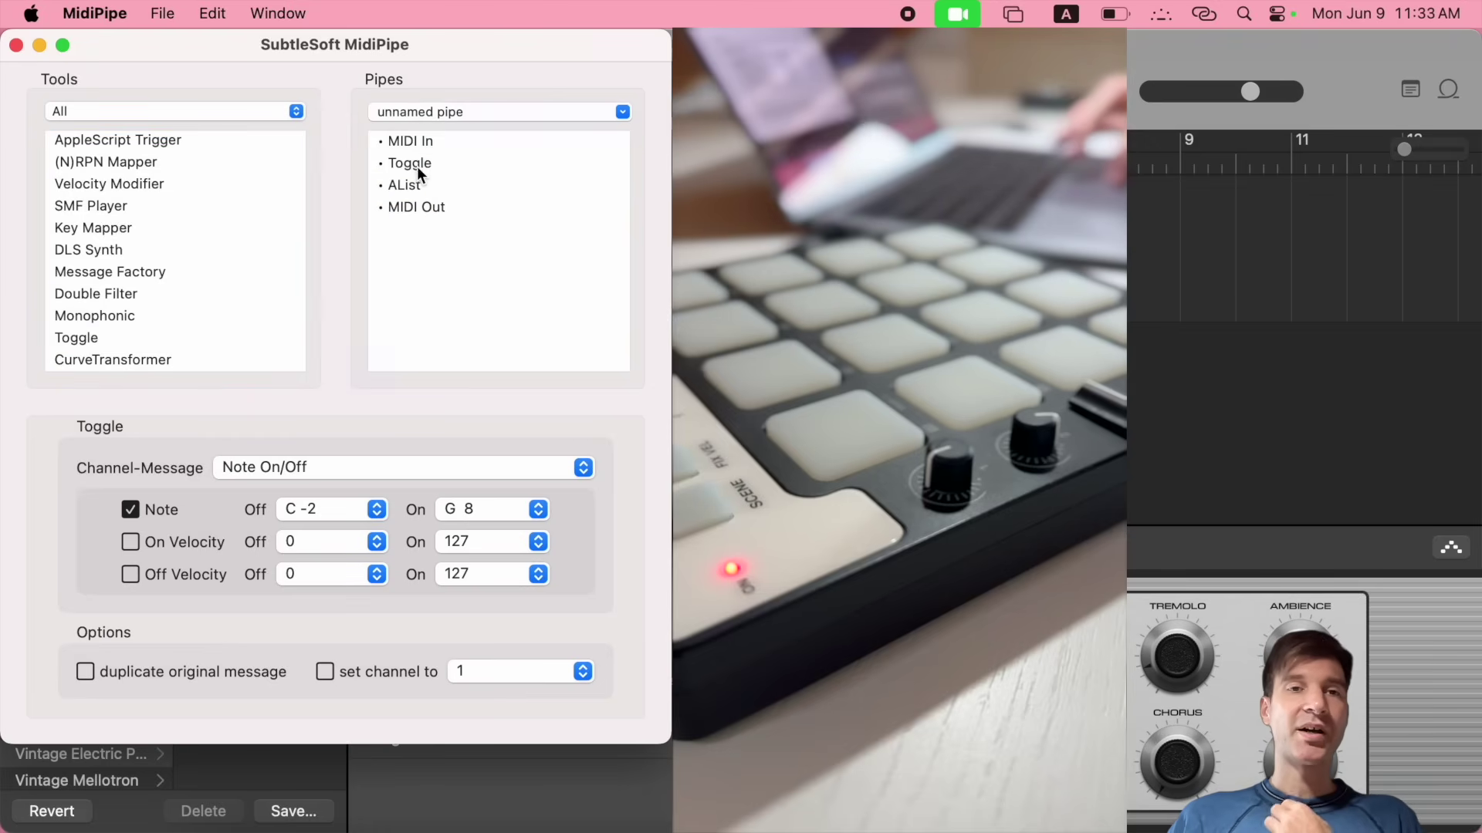
click(417, 165)
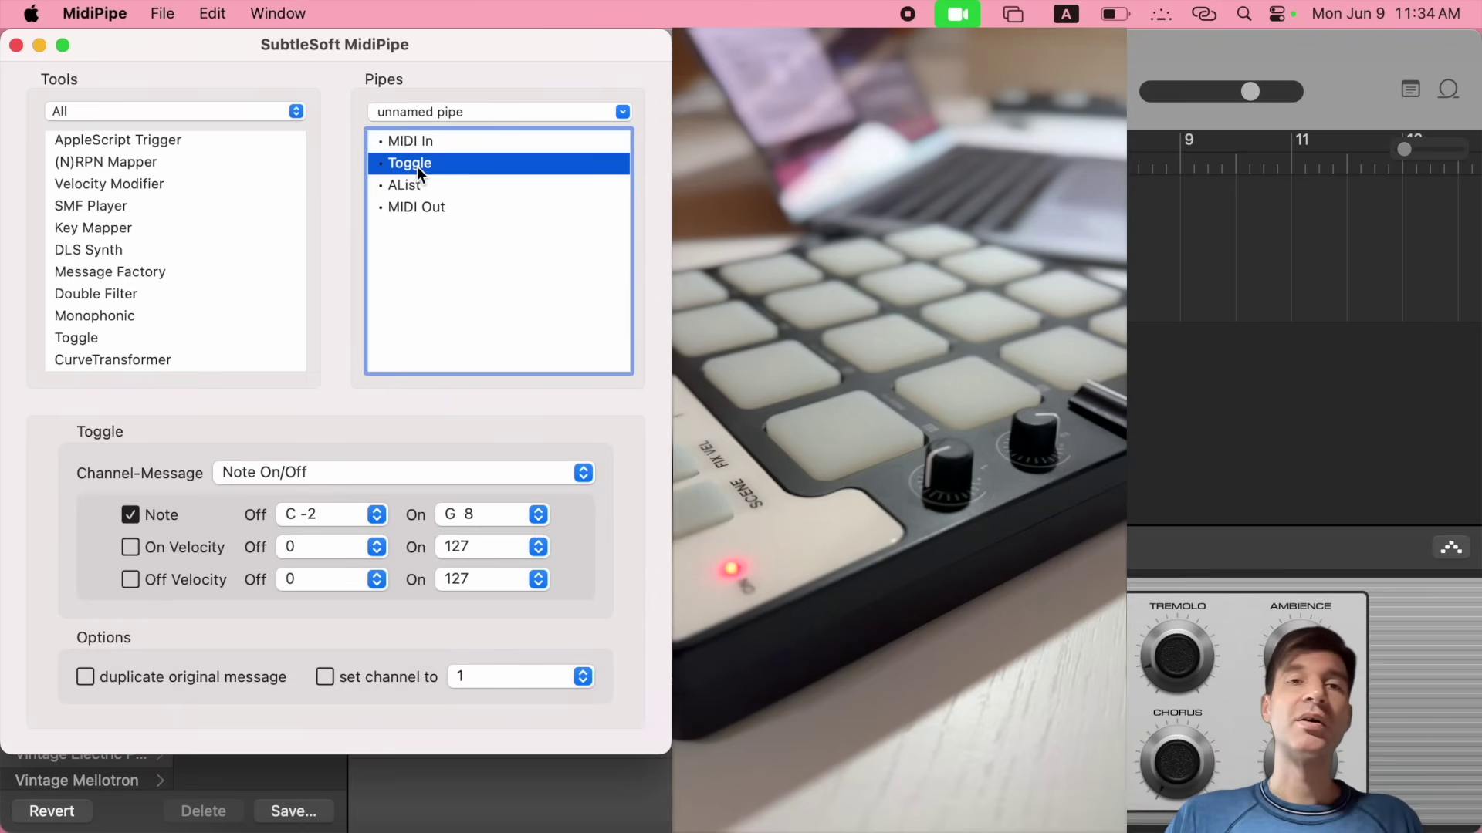
scroll(153, 183, up, 5)
scroll(154, 184, down, 5)
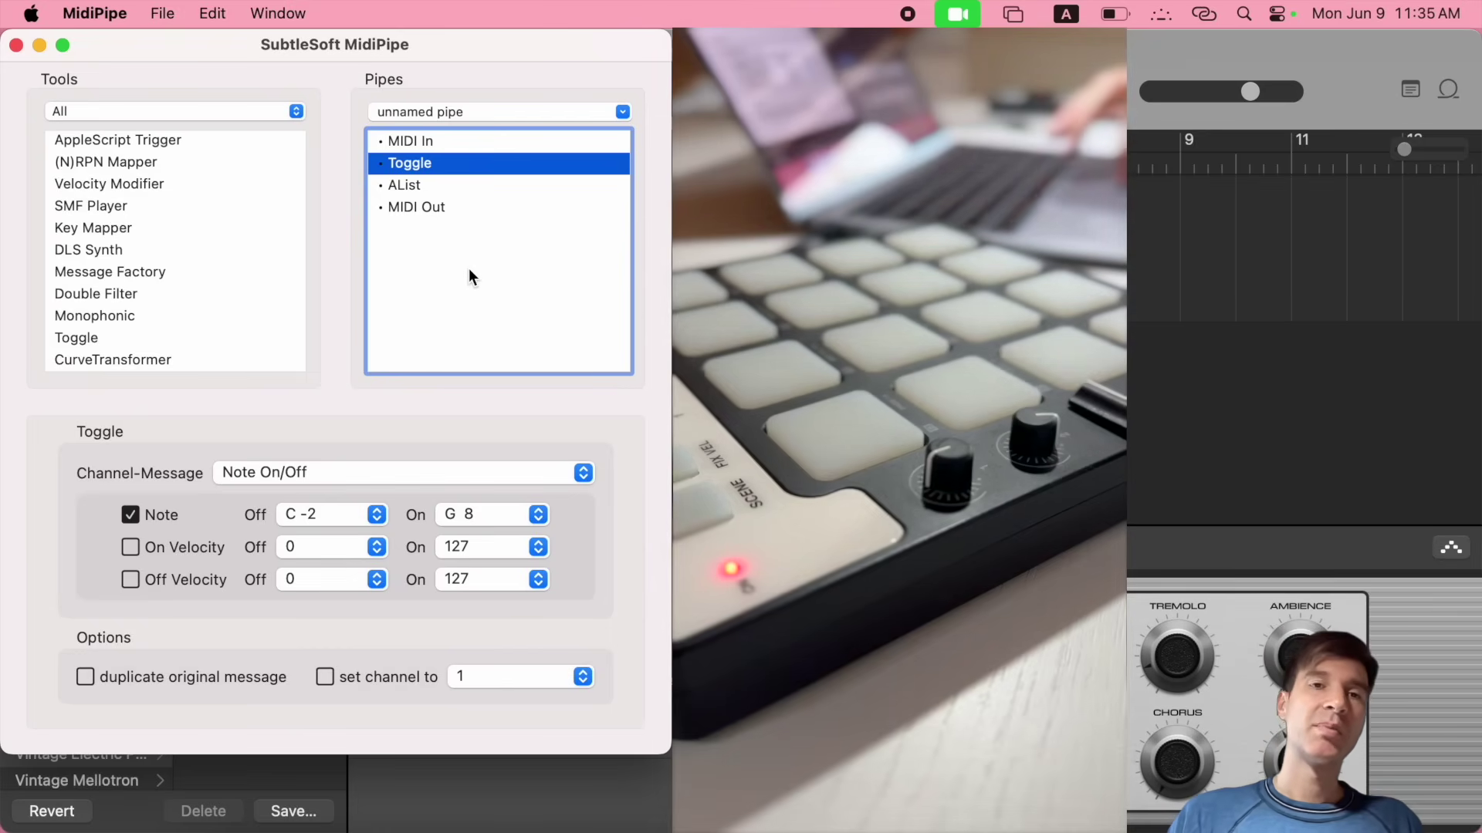
Open the AList message monitor and clear its logged messages
click(407, 188)
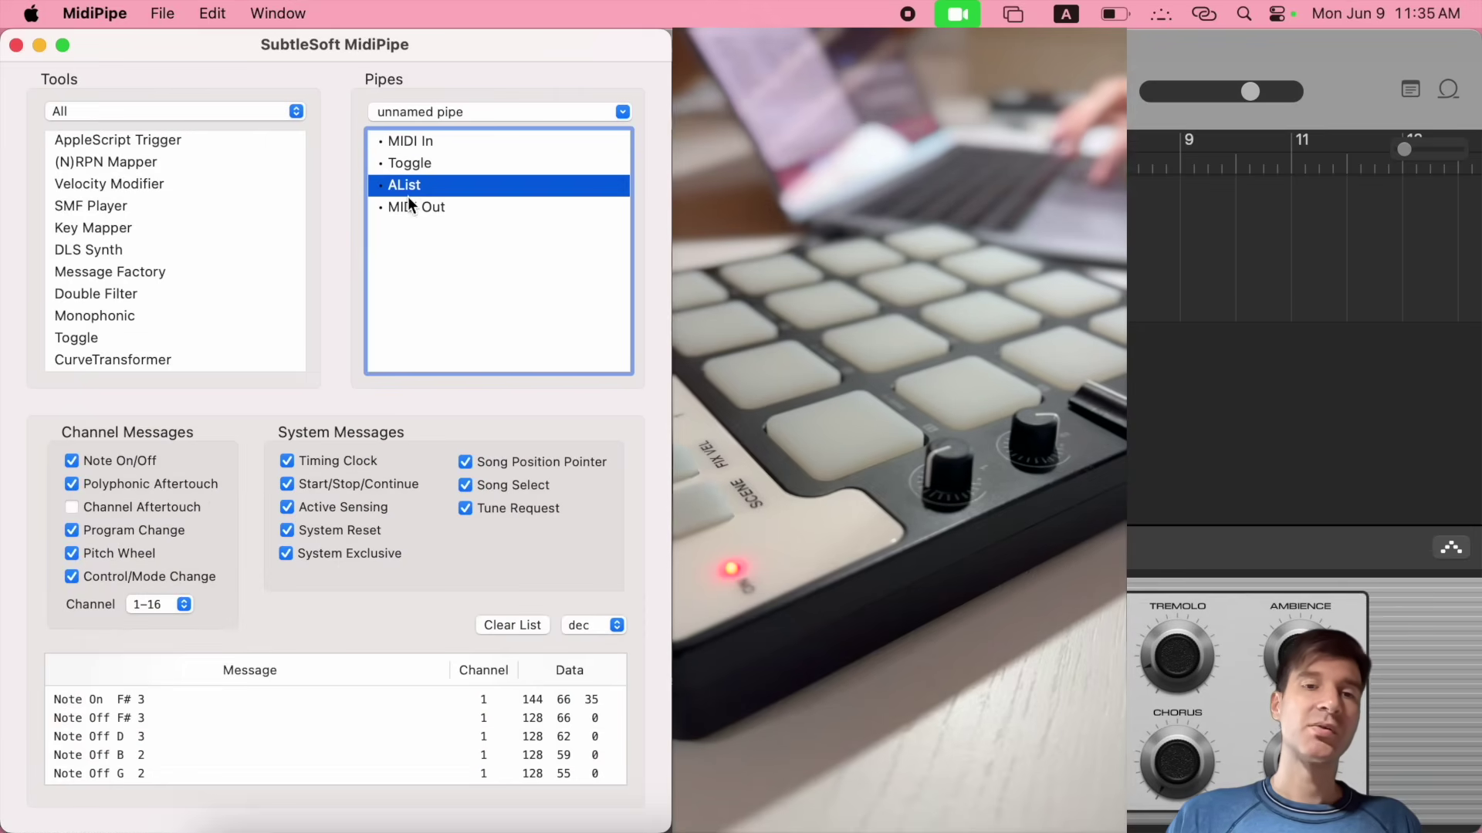
click(519, 625)
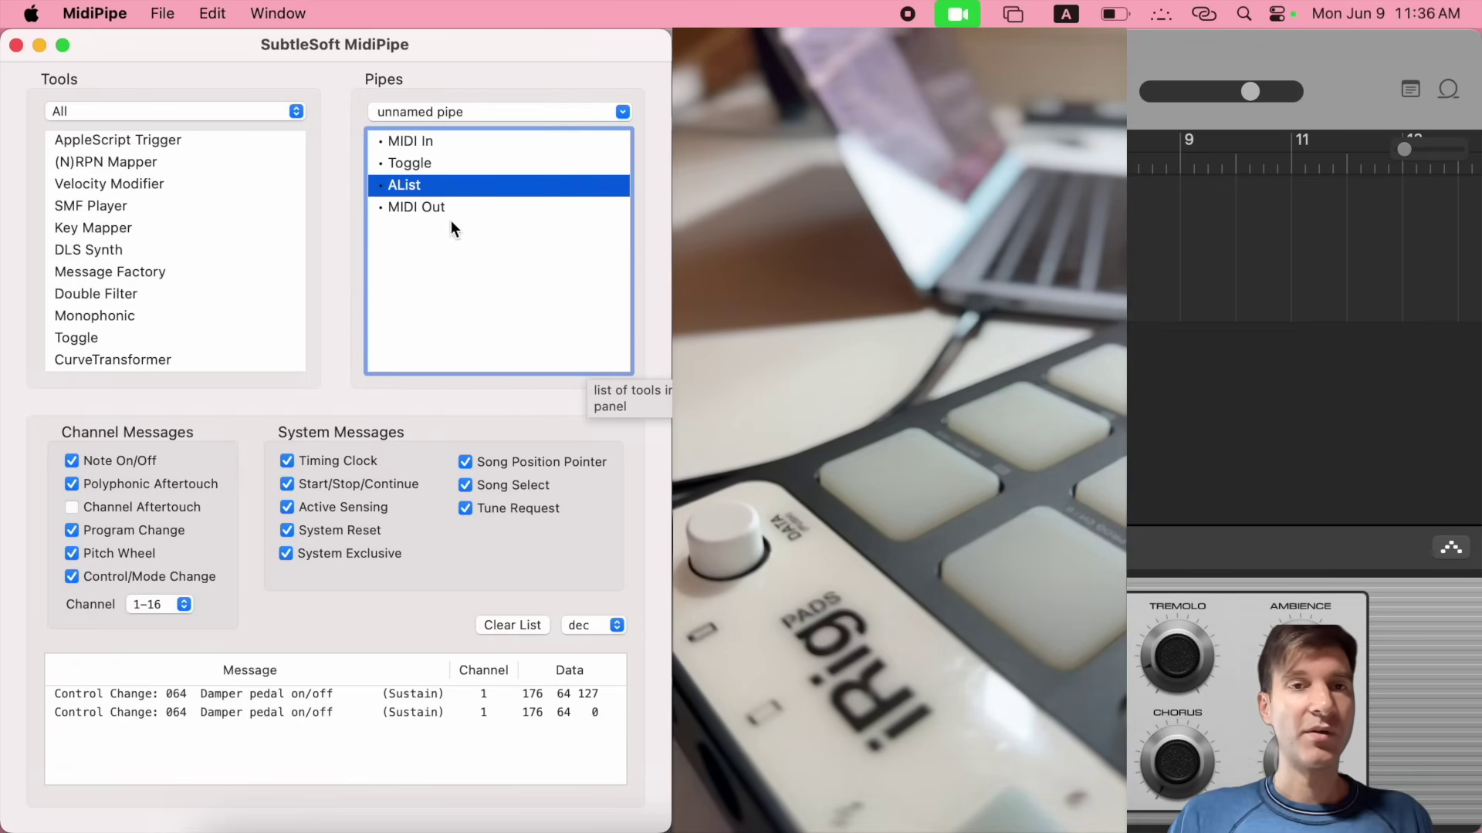
Insert the Control Split tool between MIDI In and Toggle in the pipe and show its settings
click(418, 169)
scroll(140, 284, up, 5)
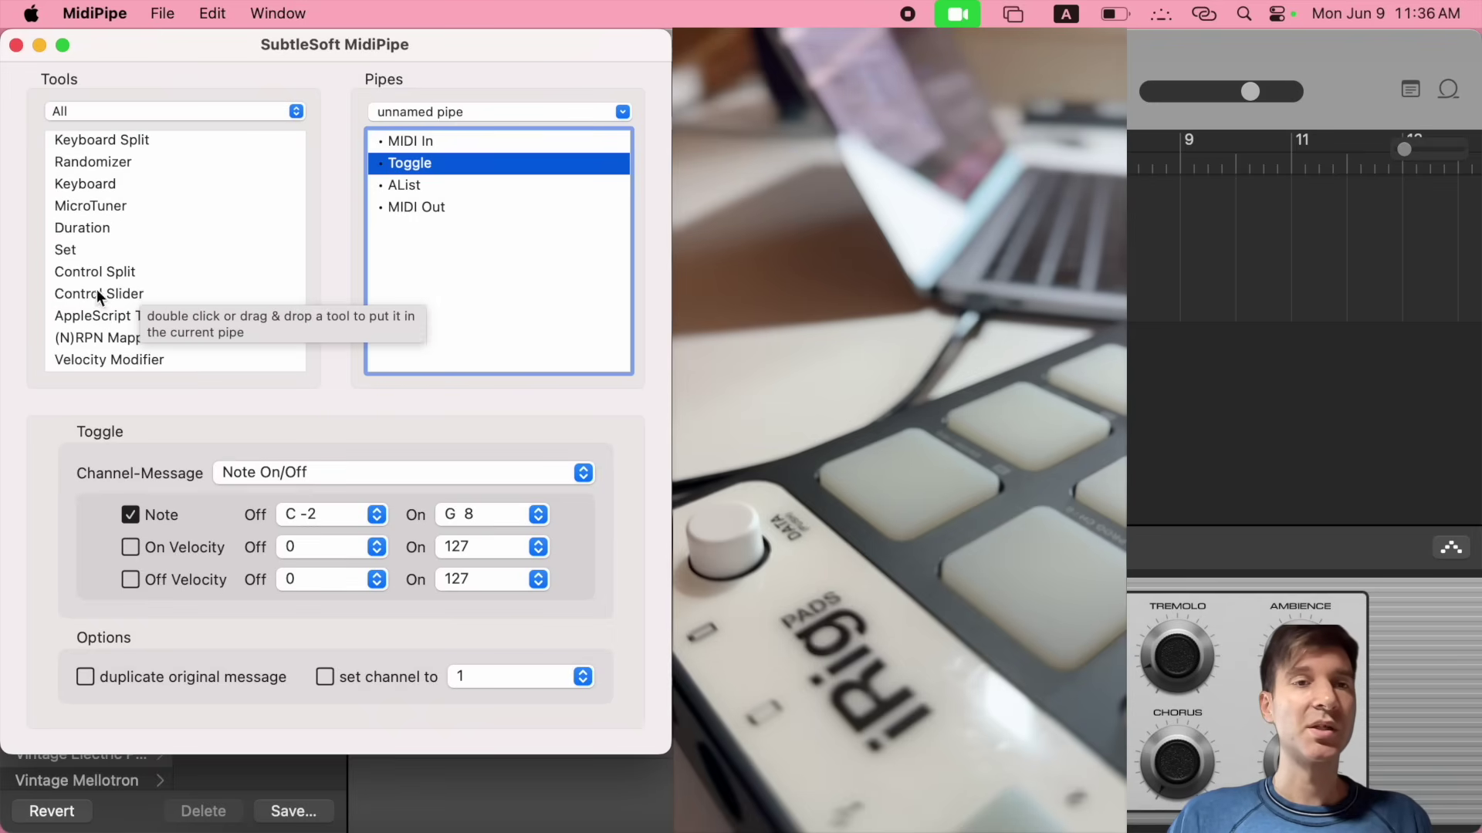
drag(88, 275, 423, 157)
click(411, 163)
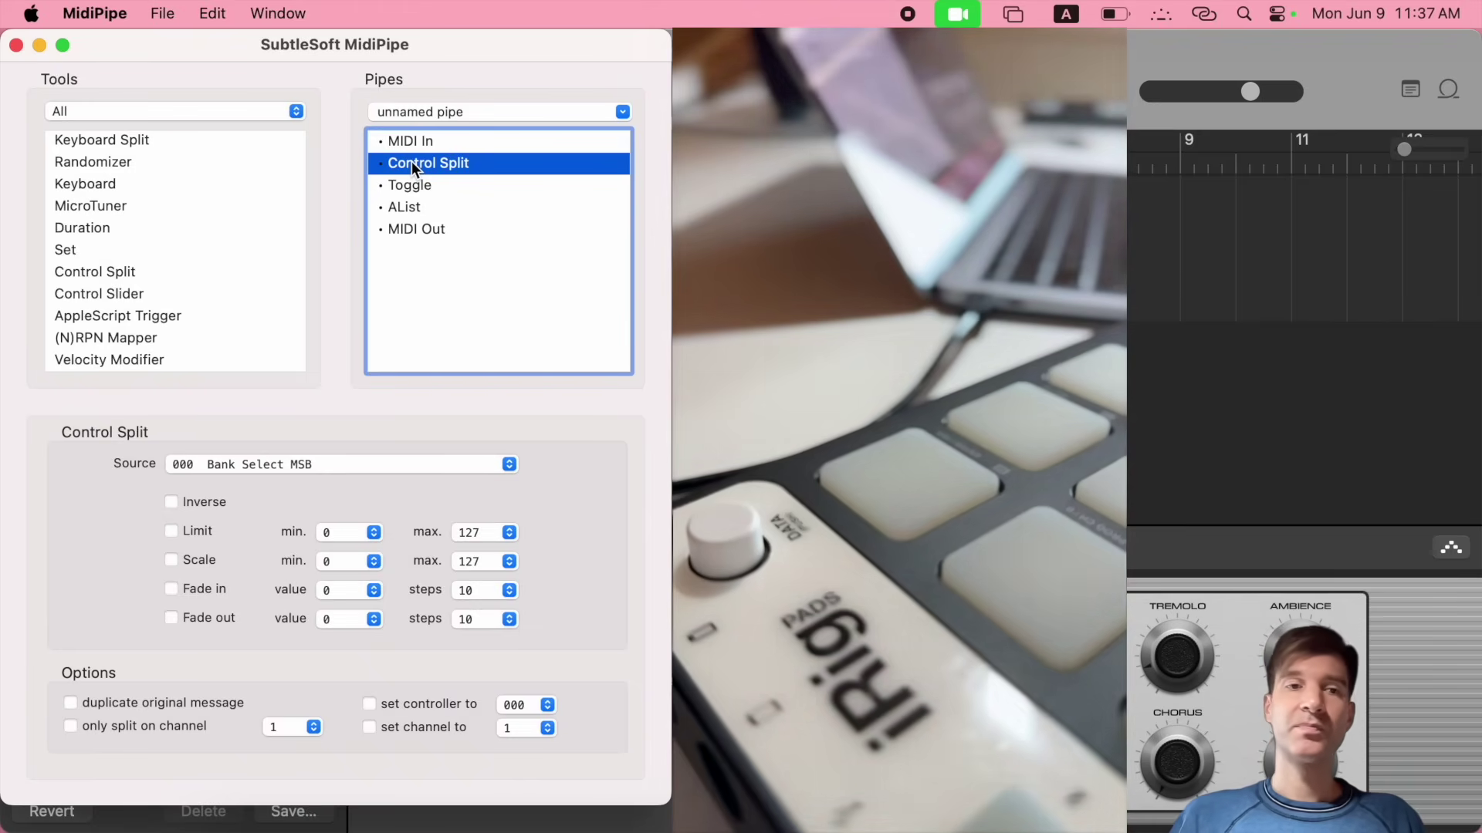
Set the Control Split source to 064 Damper pedal on/off (Sustain)
click(344, 461)
scroll(335, 651, down, 6)
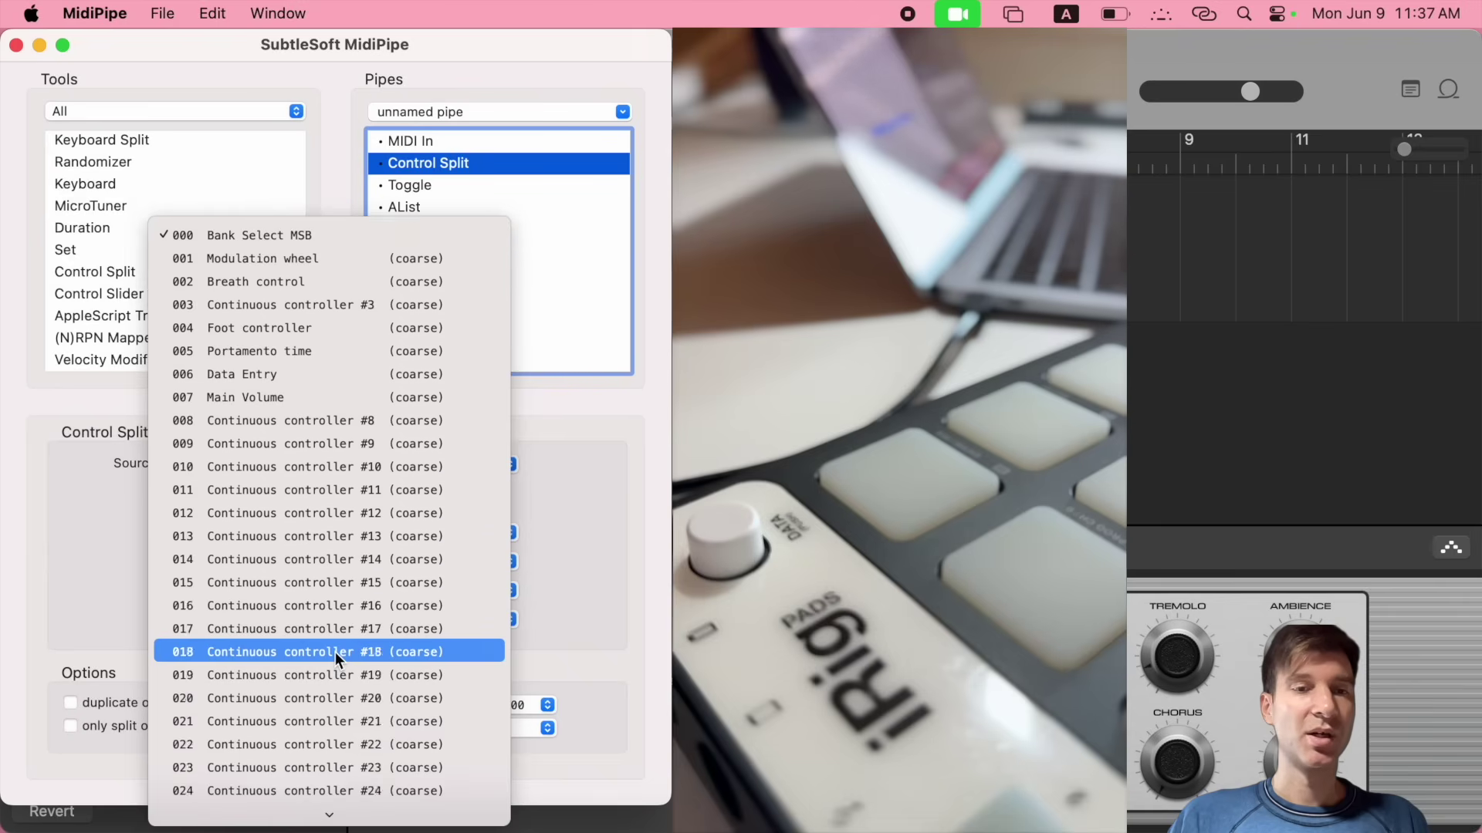
scroll(335, 651, down, 8)
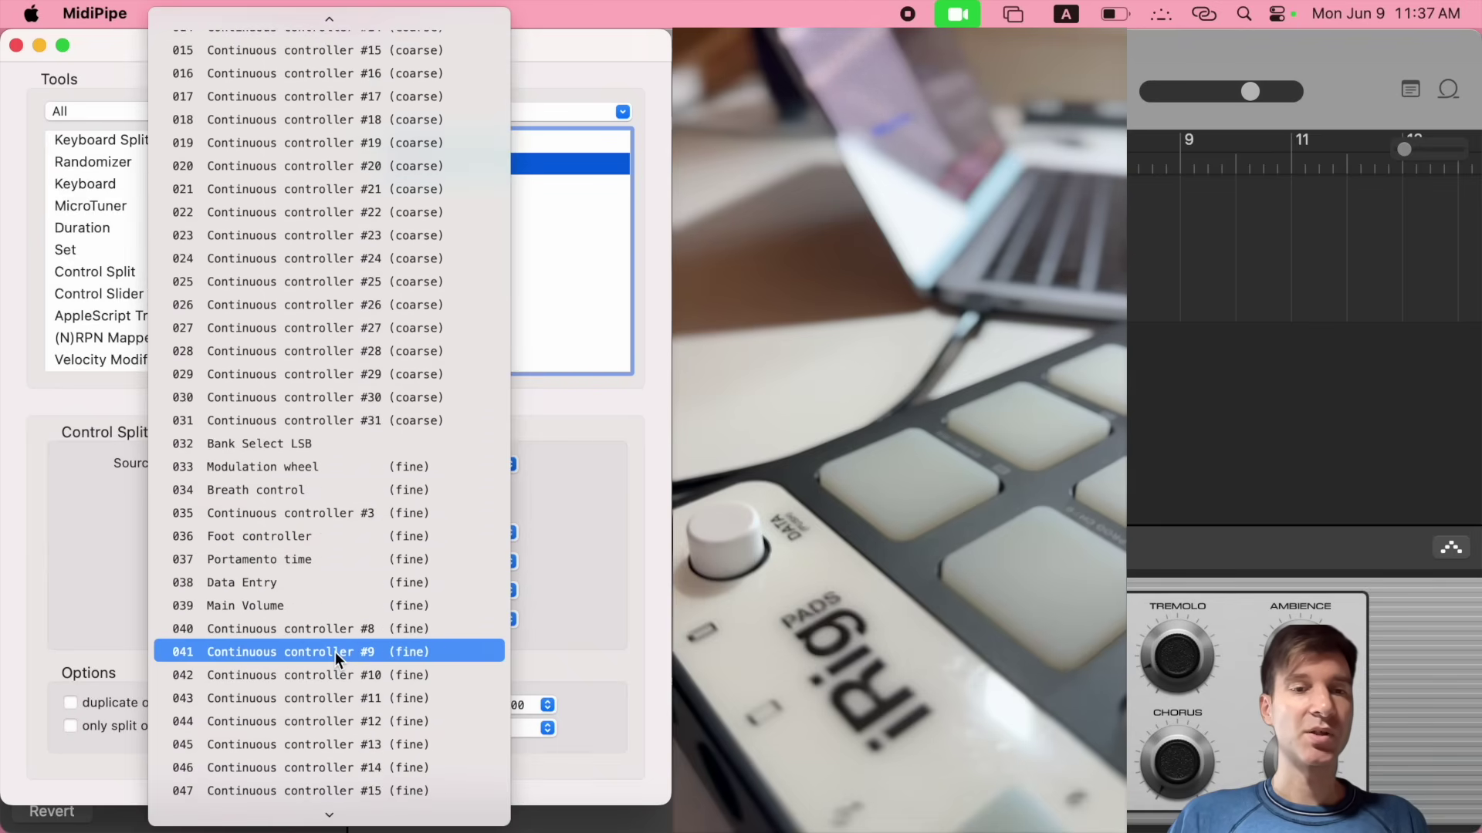
key(Escape)
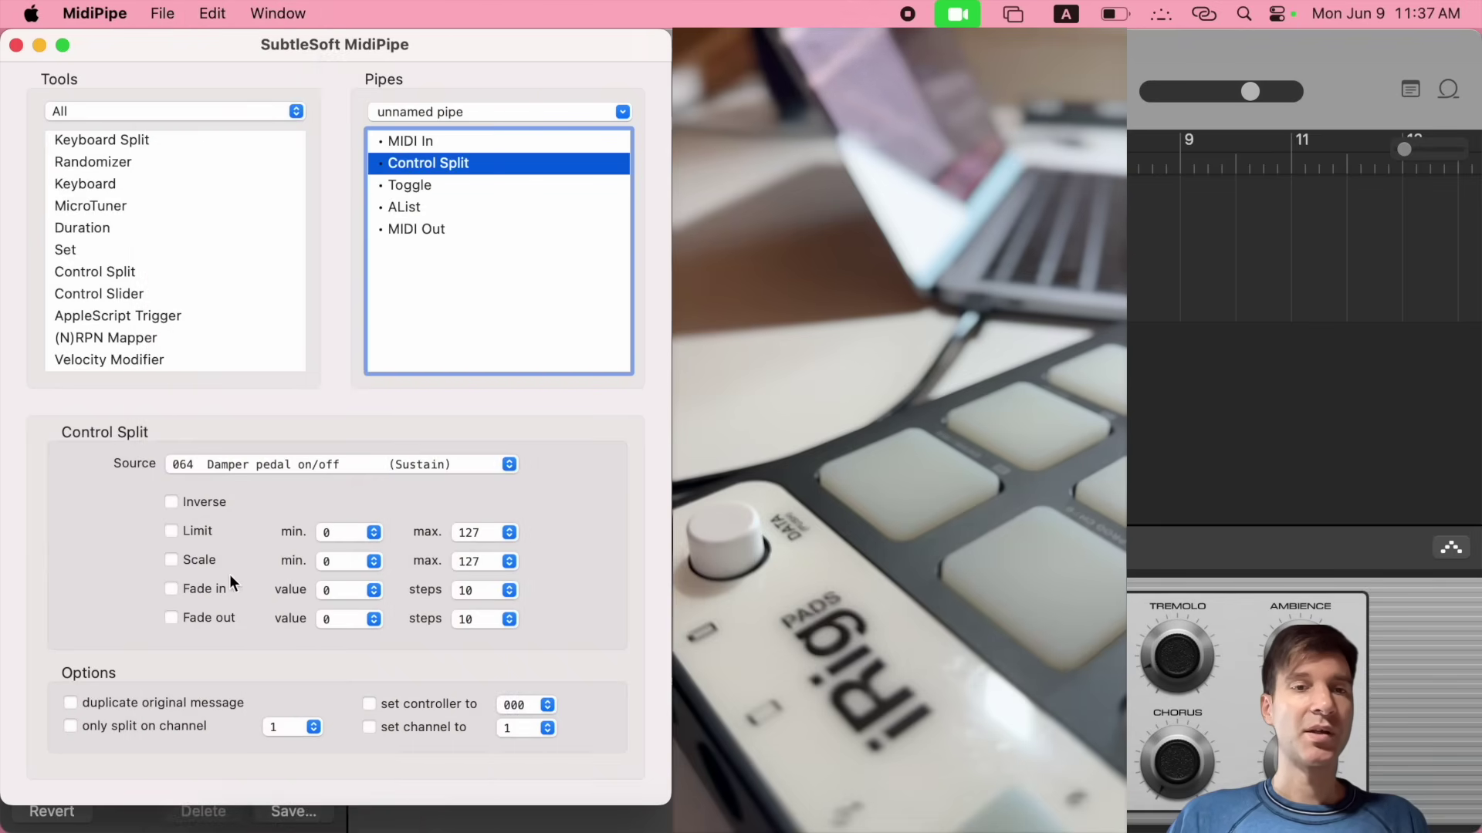
Enable the Control Split's Limit and set its minimum to 127
click(335, 535)
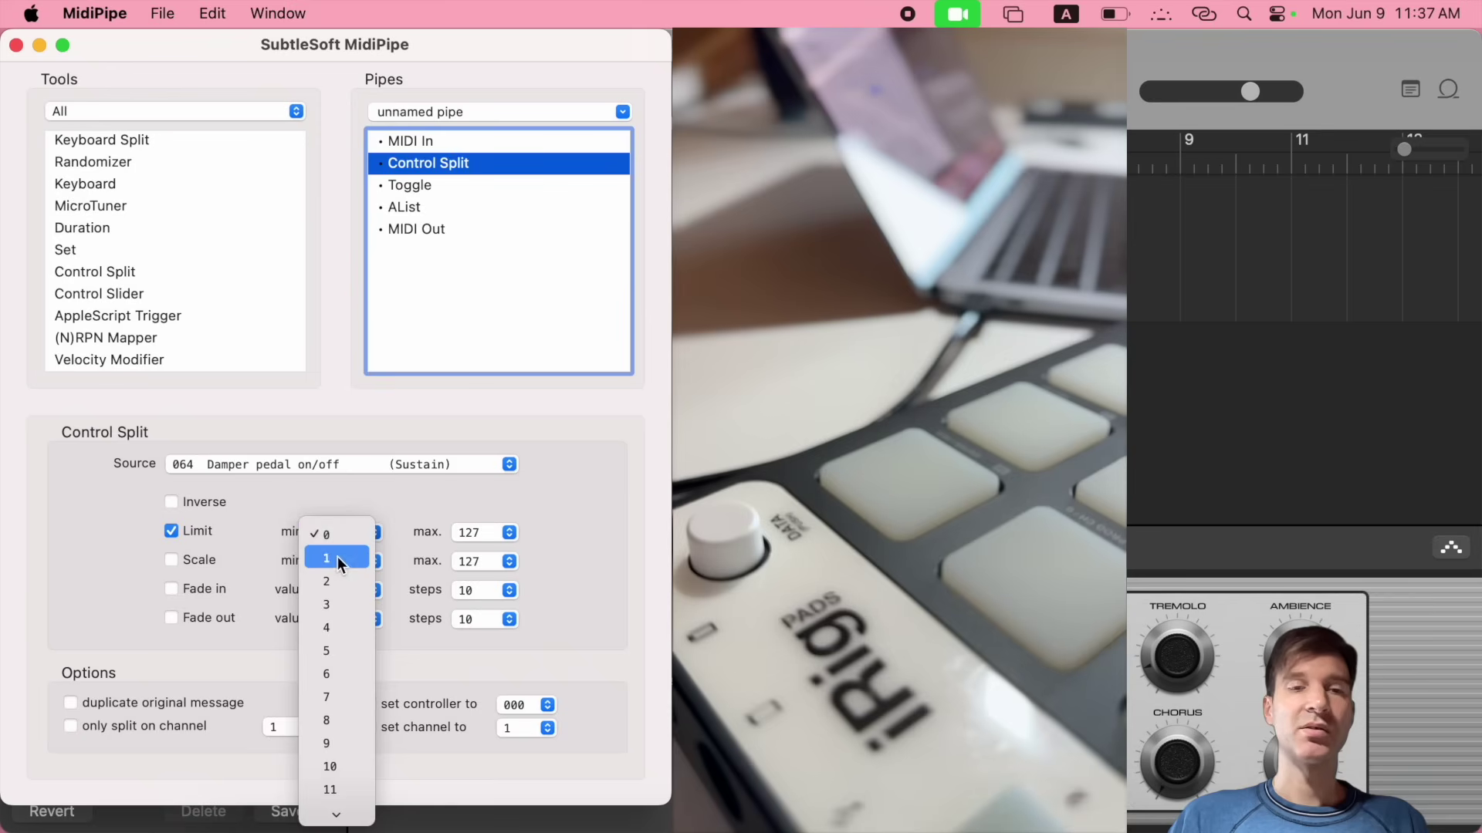
click(337, 559)
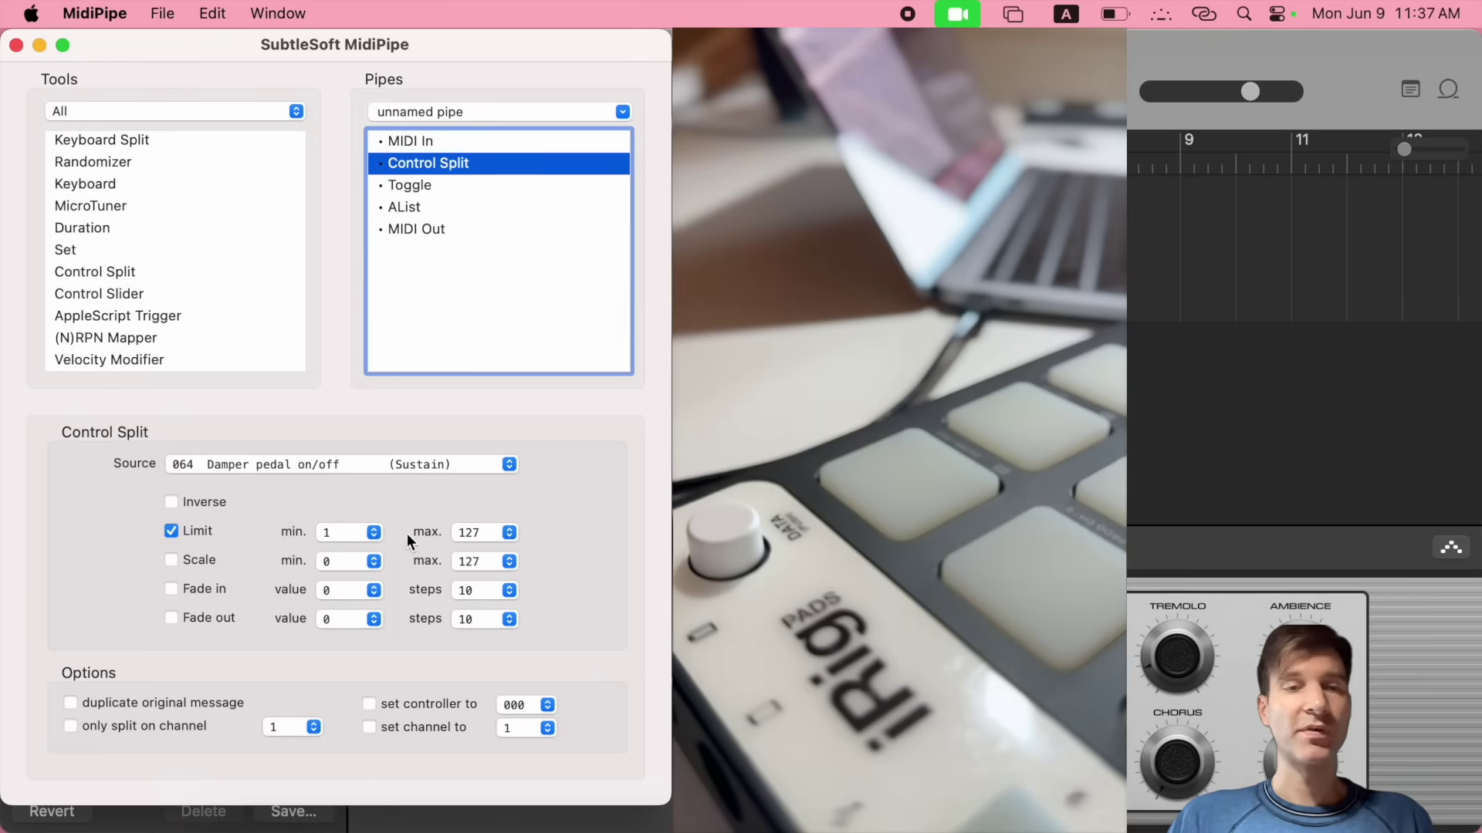
click(340, 534)
scroll(316, 648, down, 5)
scroll(316, 648, down, 15)
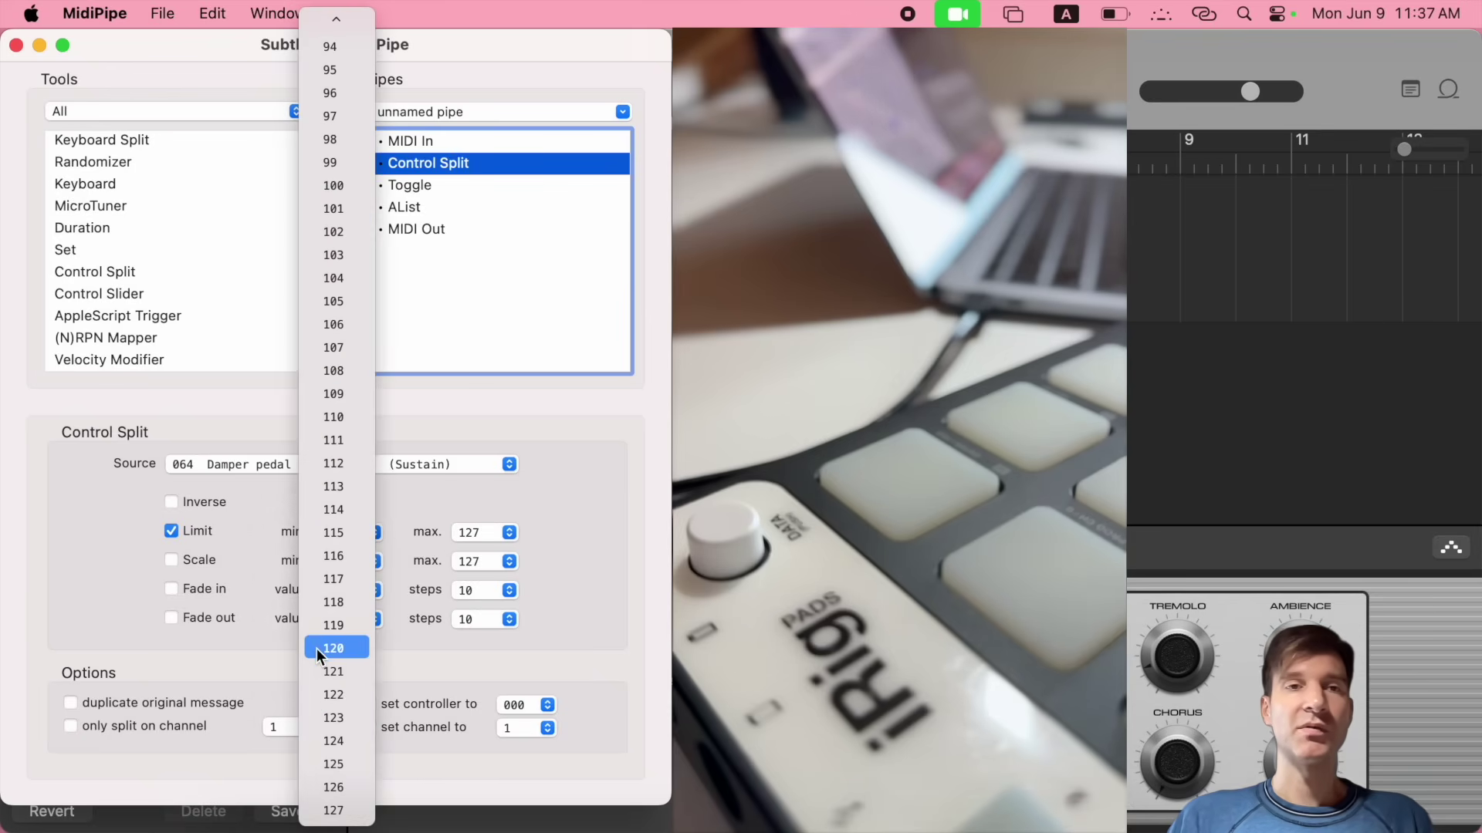
click(334, 810)
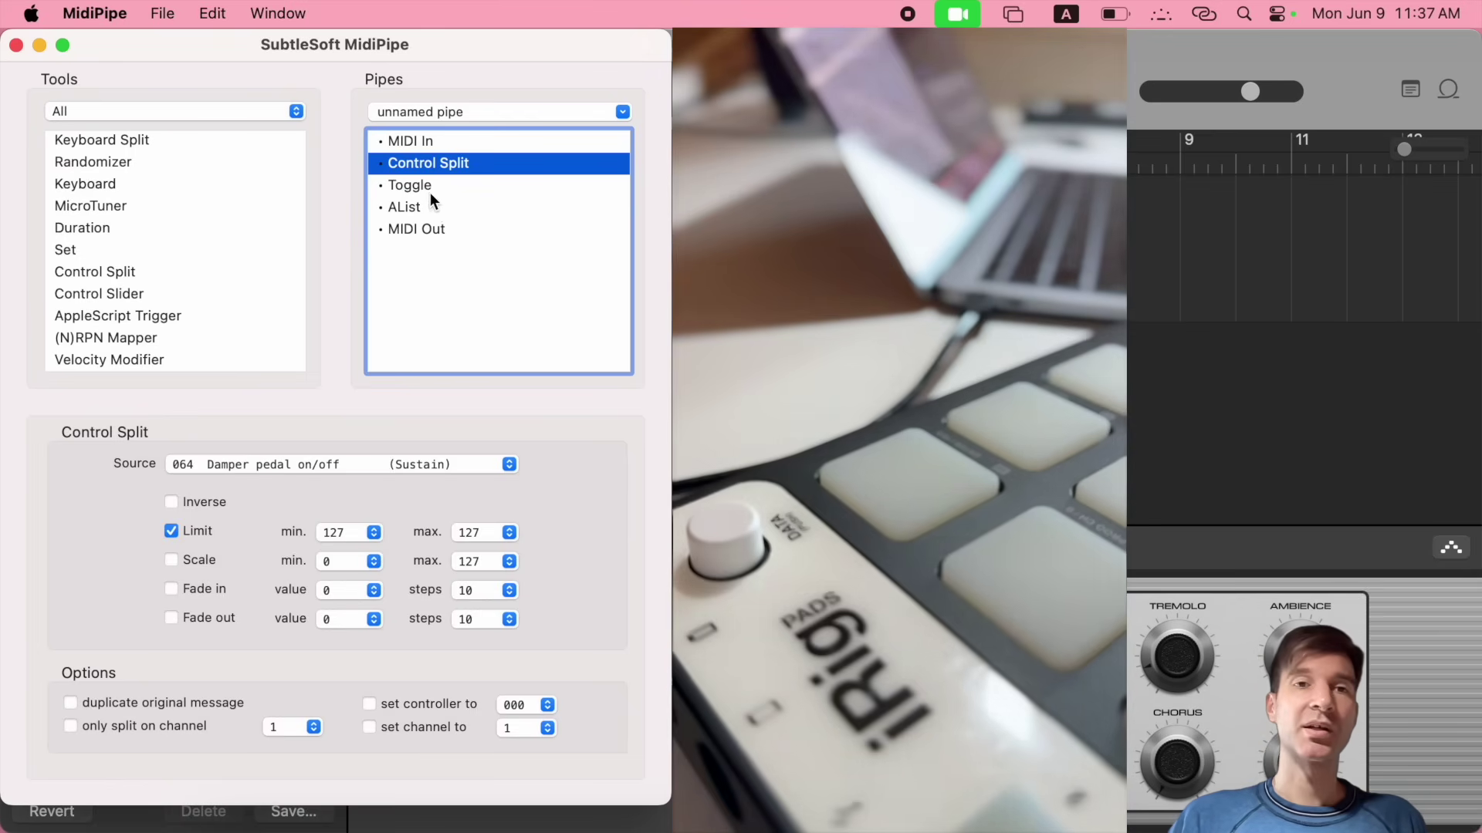
Clear the AList log to monitor the sustain messages passing through the limited Control Split
click(409, 207)
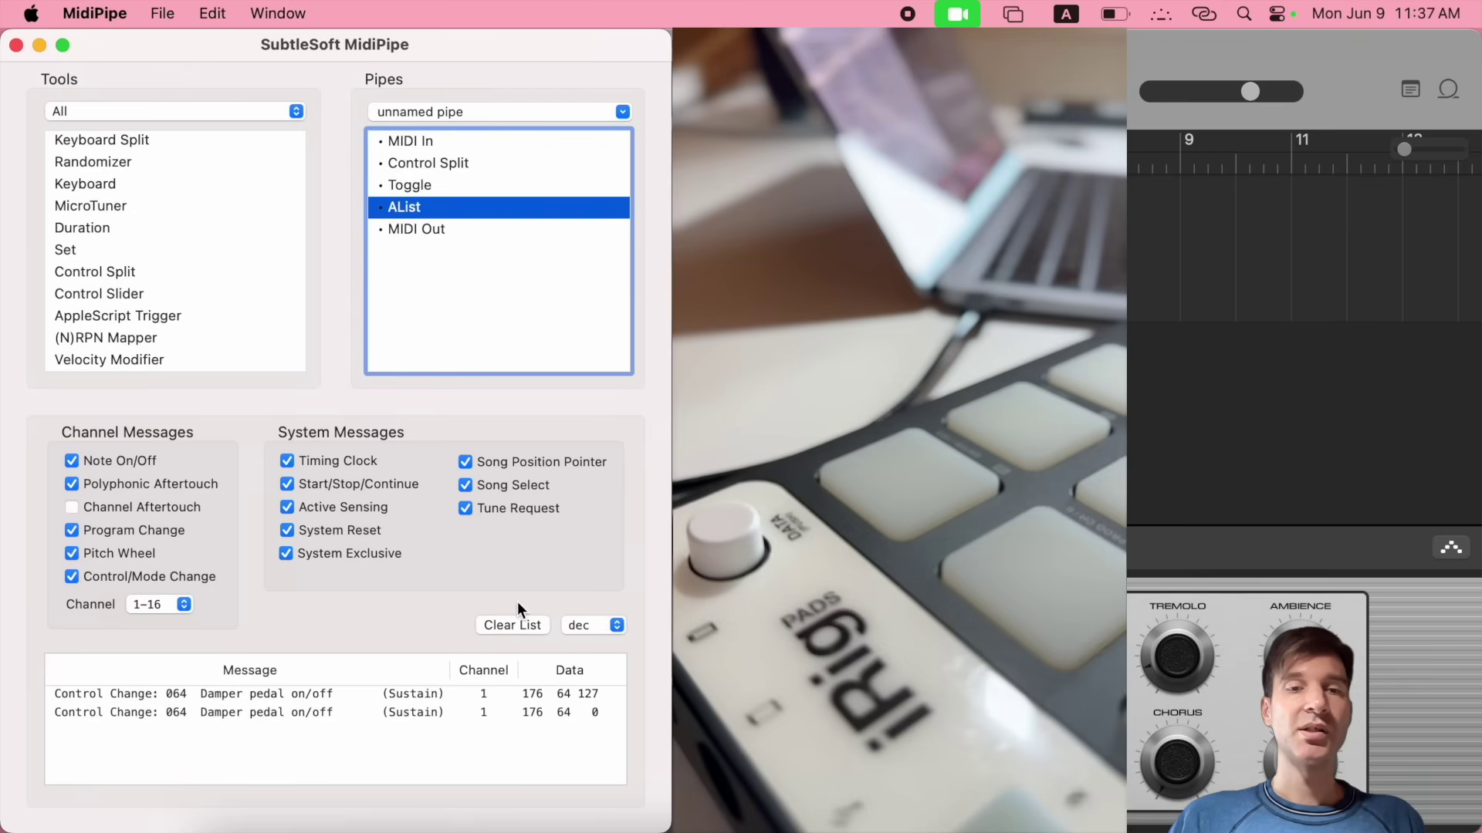
click(514, 623)
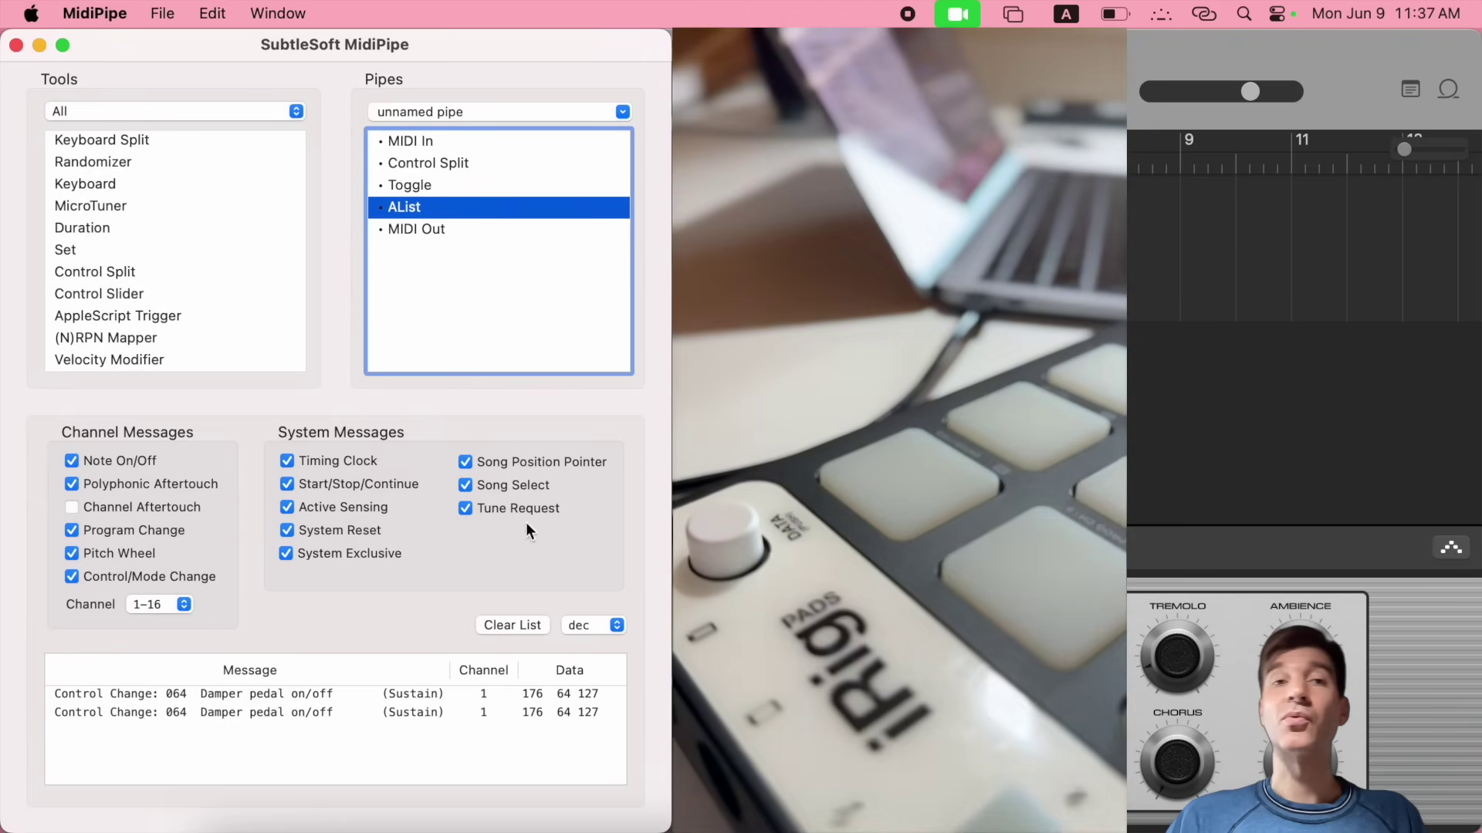
Configure Toggle for Control Change 064 Damper pedal on/off (Sustain) and enable its Value toggling between 0 and 127
click(424, 190)
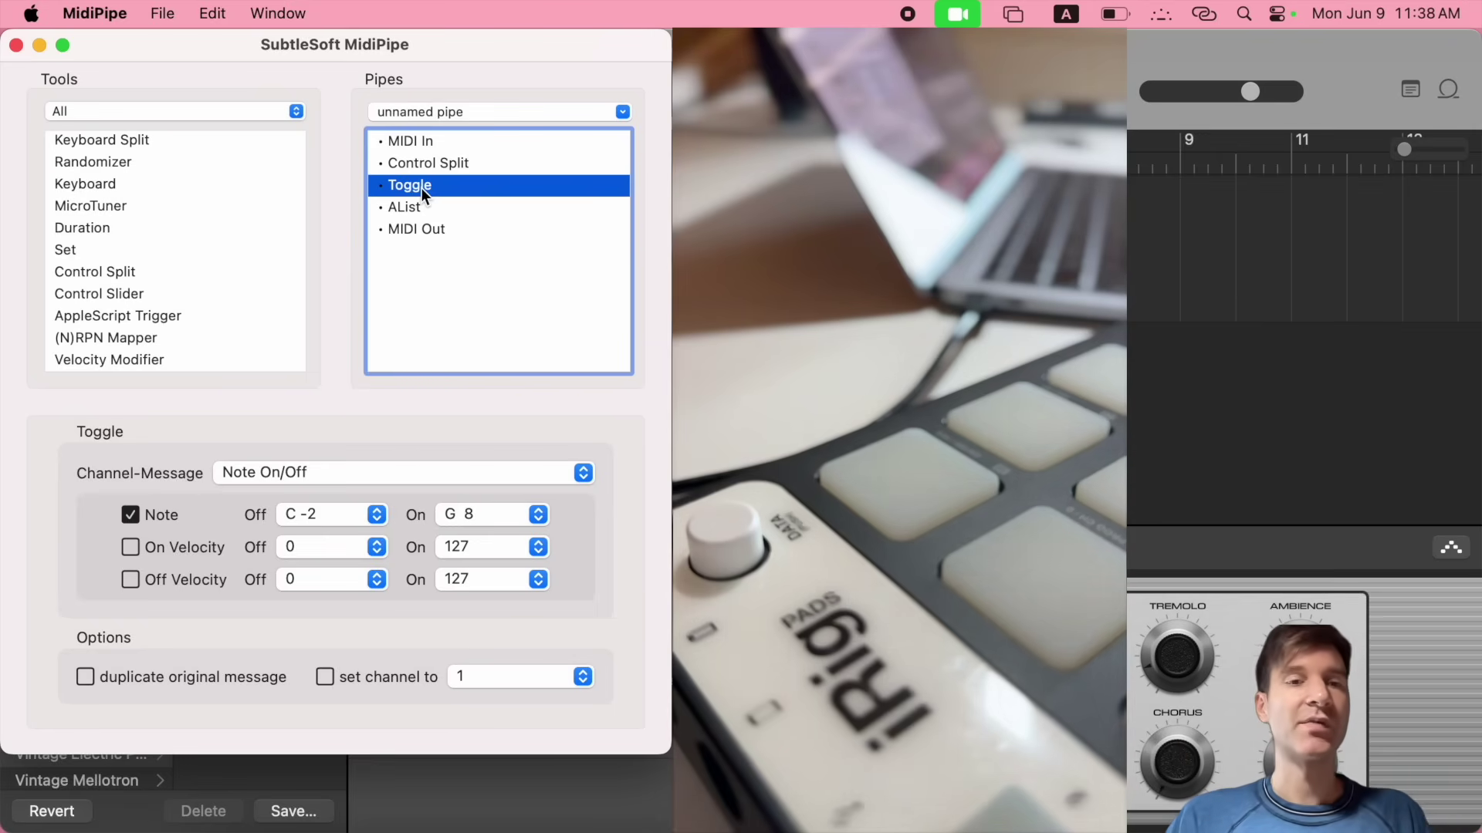
click(349, 474)
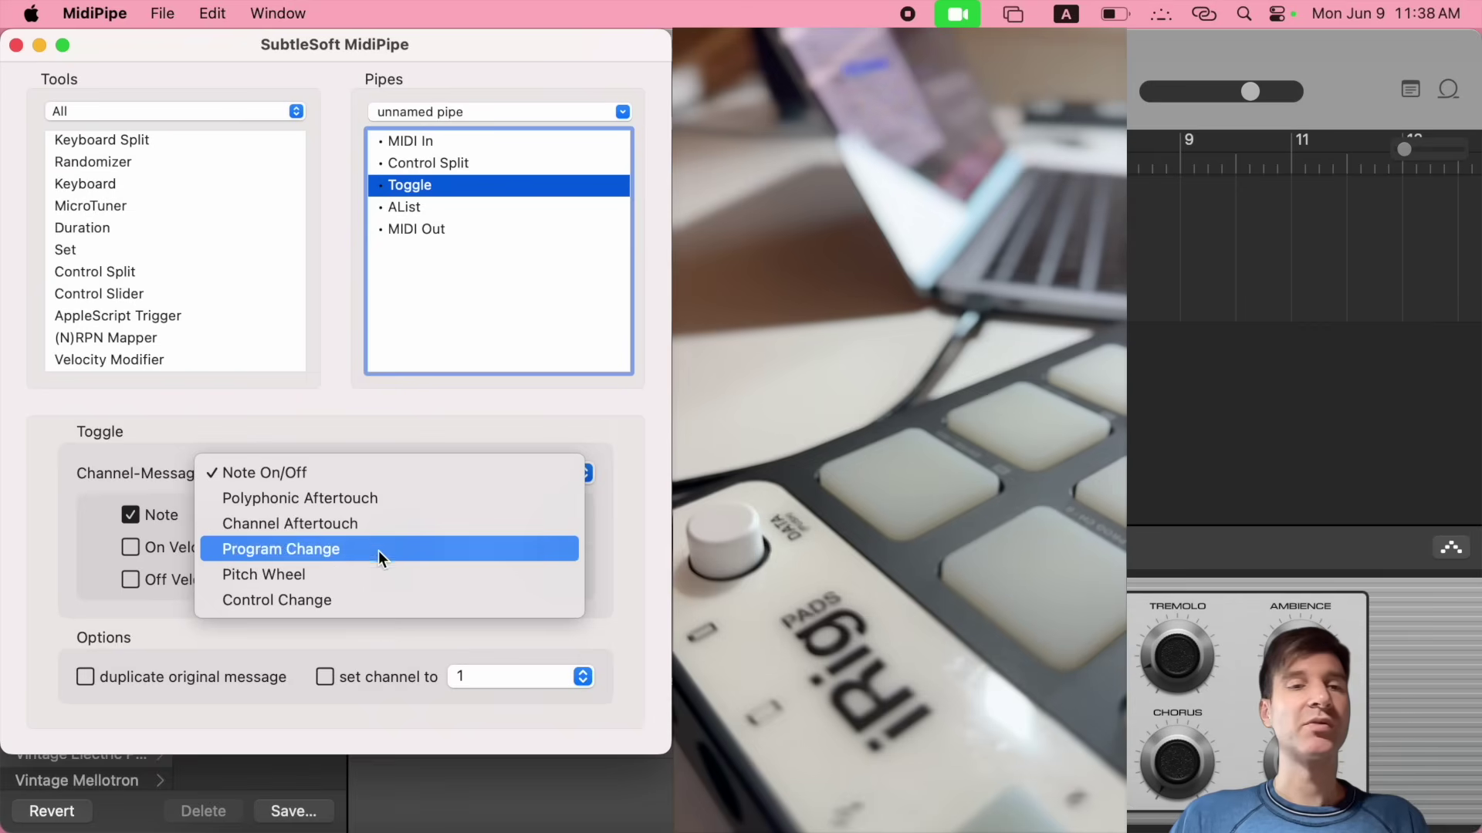
click(376, 601)
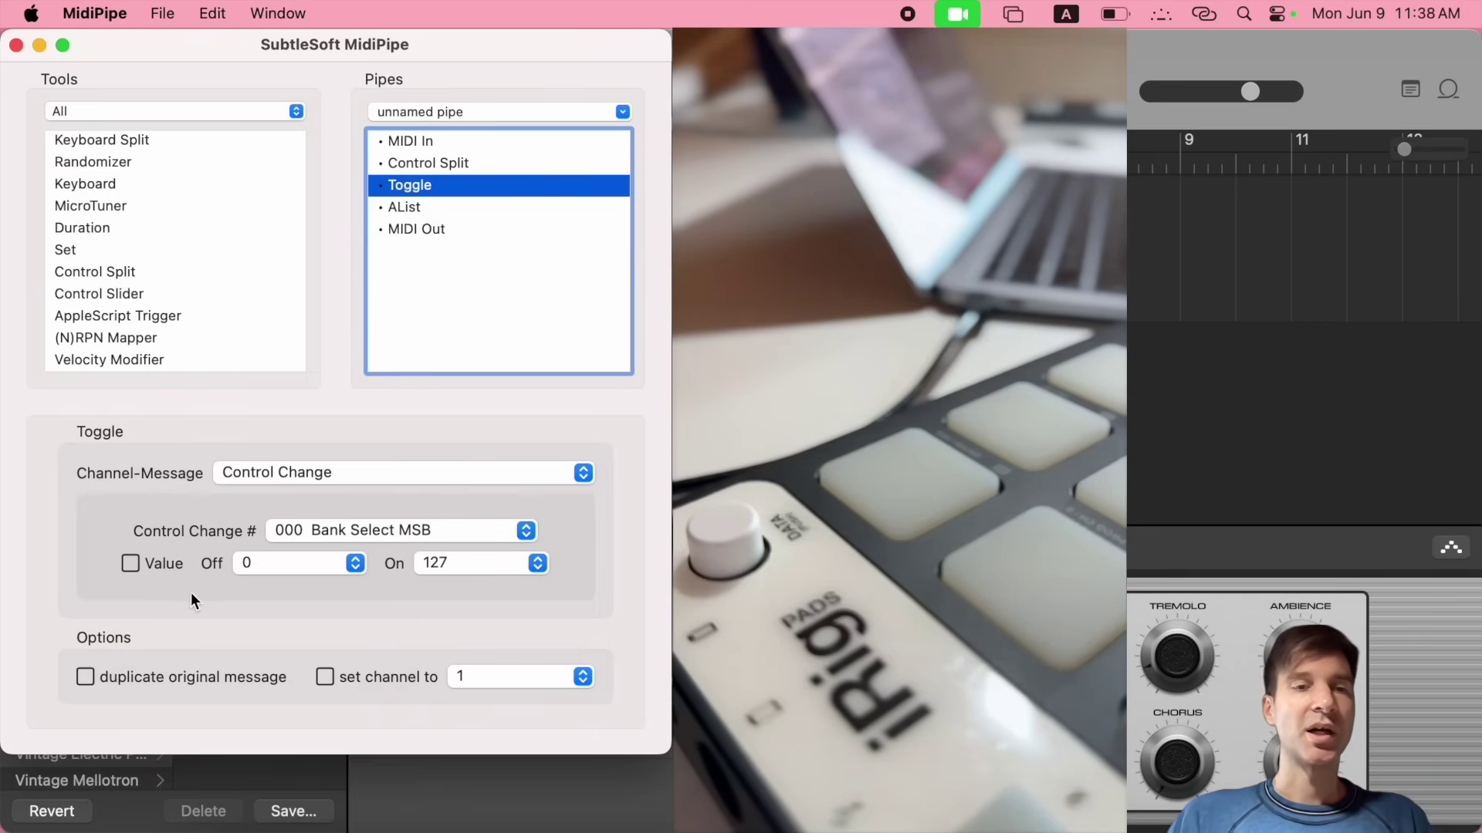
click(318, 518)
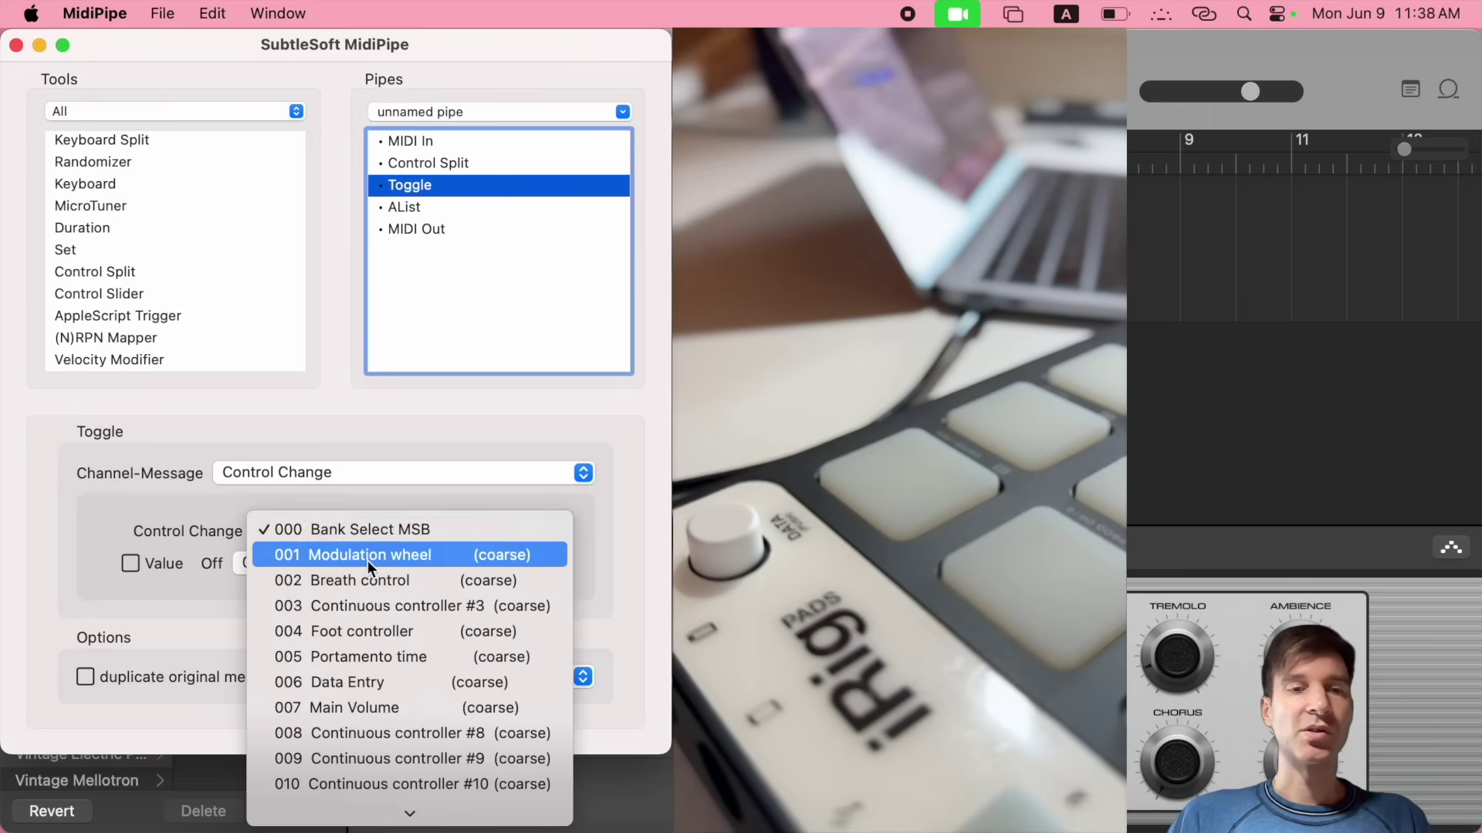
scroll(404, 707, down, 15)
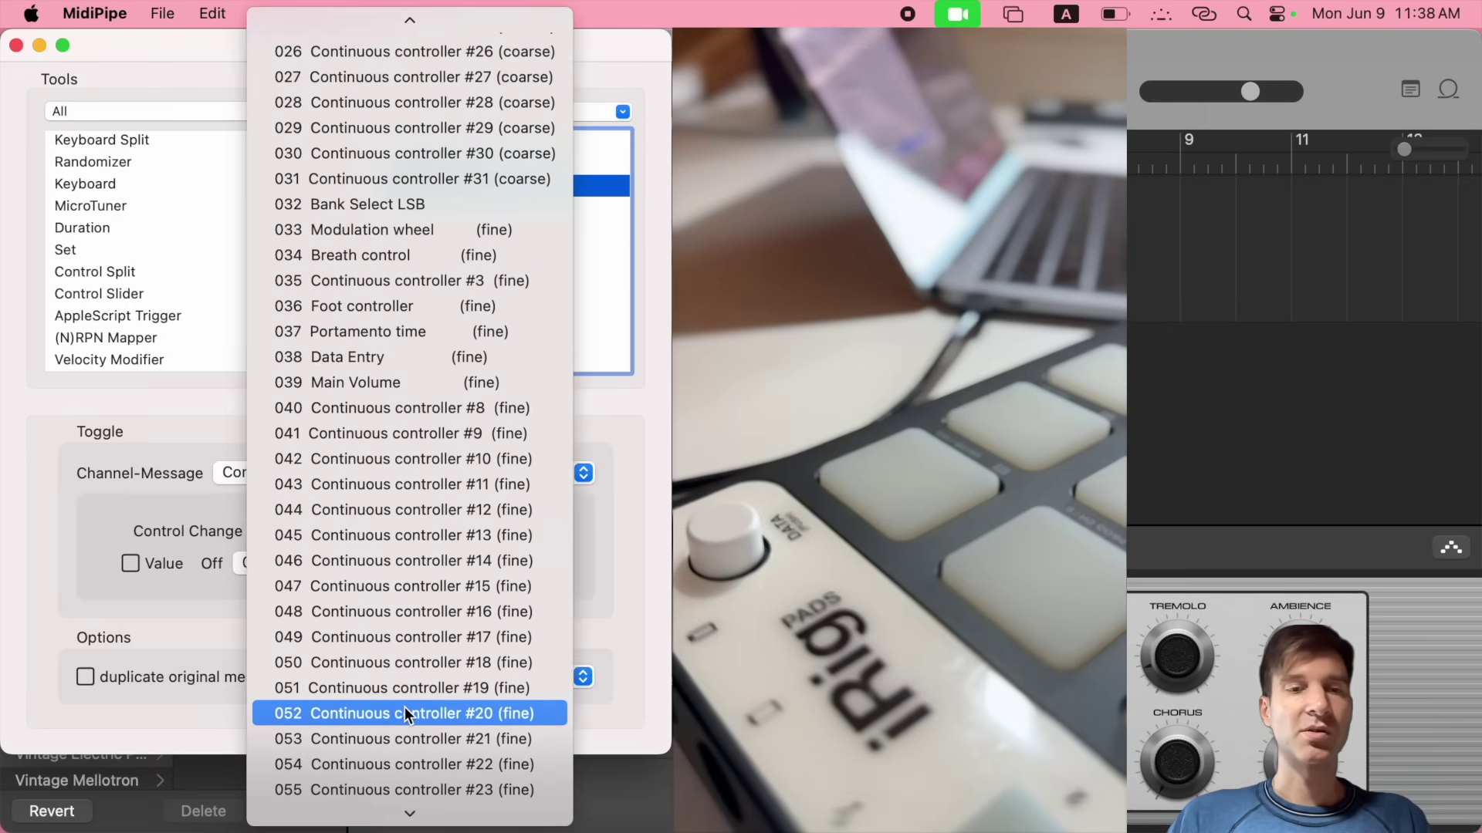
click(407, 692)
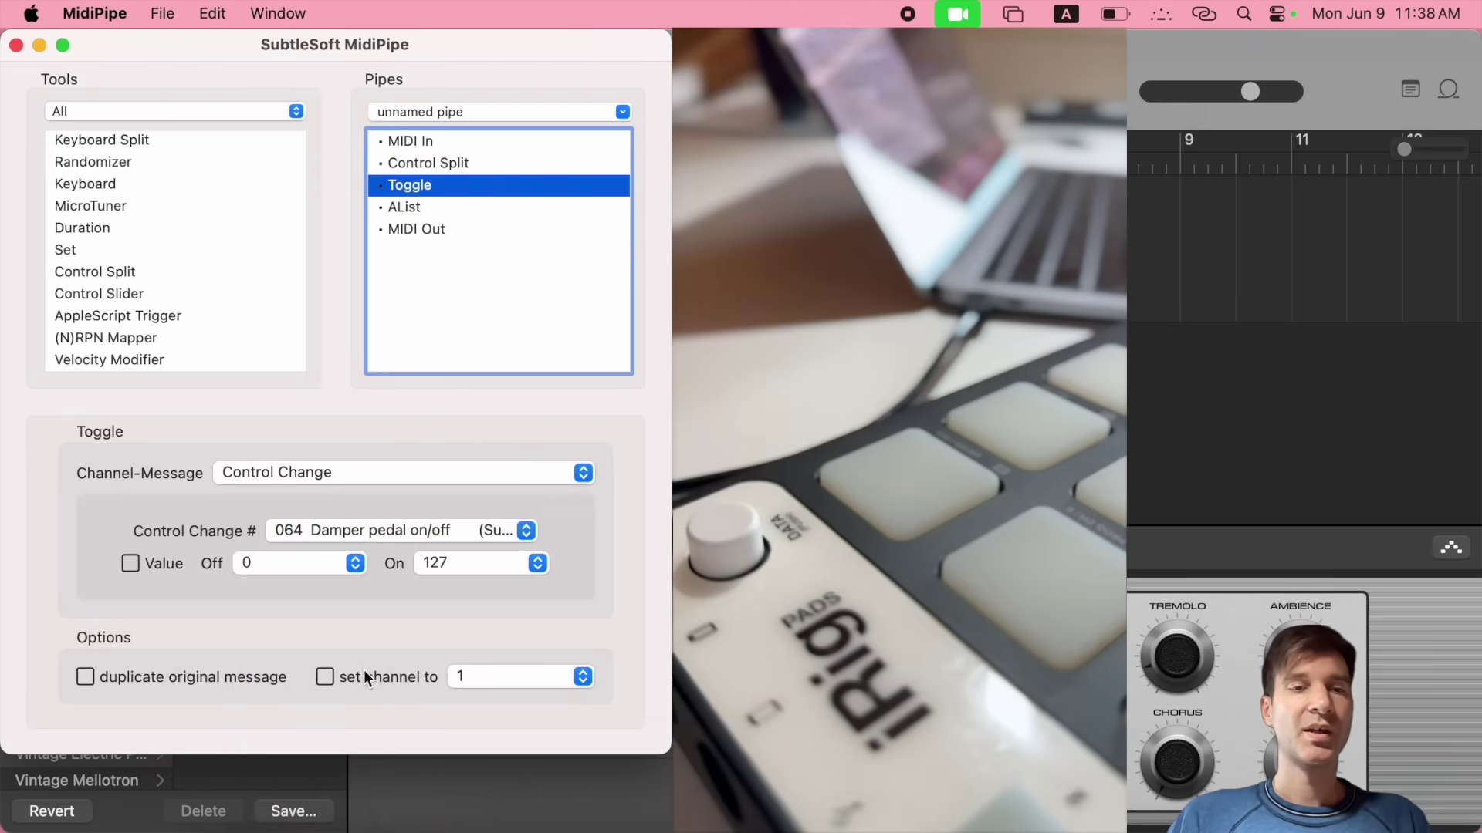
click(135, 569)
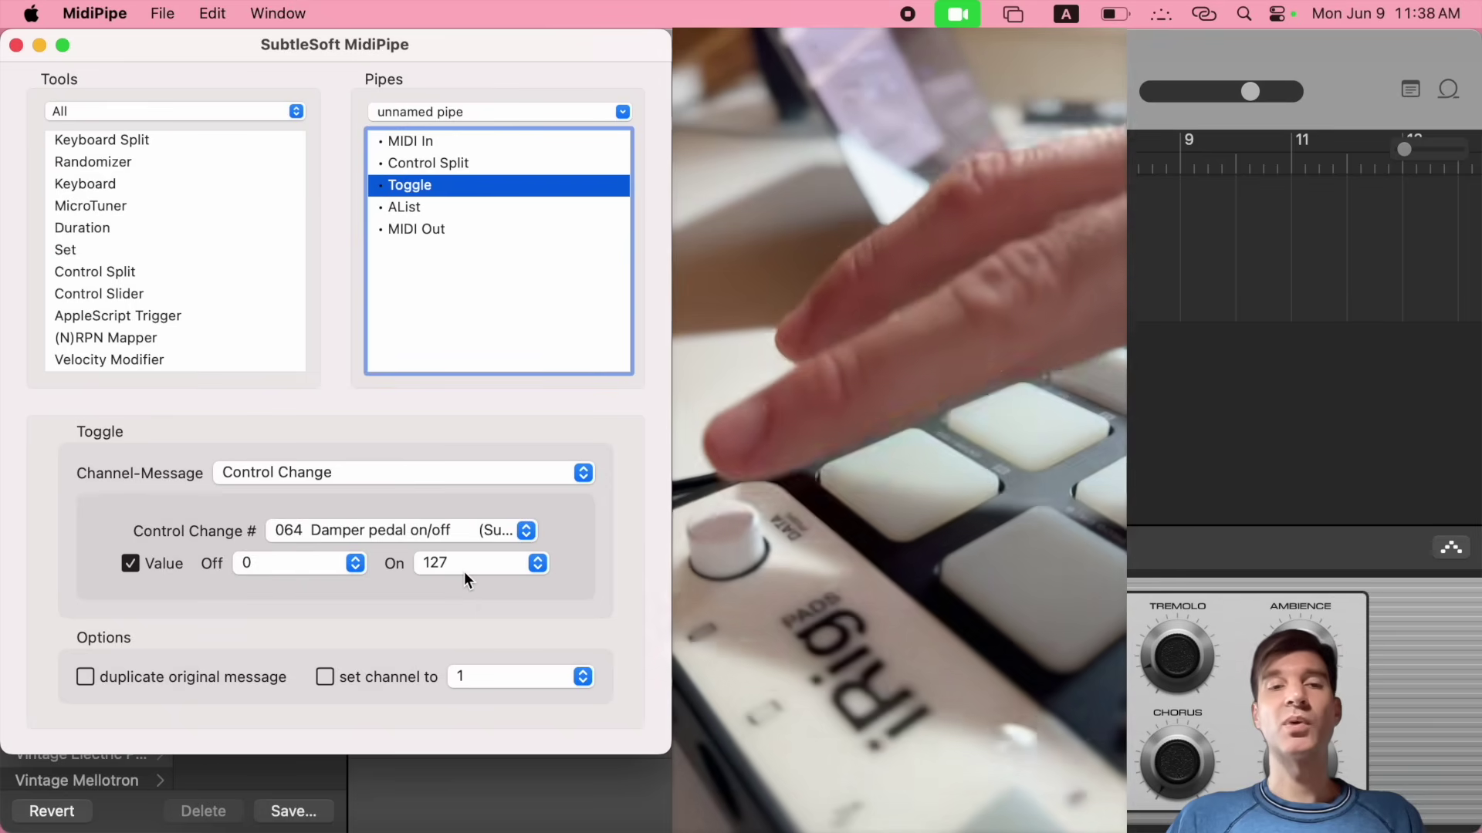
Clear the AList log and inspect the data values of the newly logged sustain messages
click(401, 206)
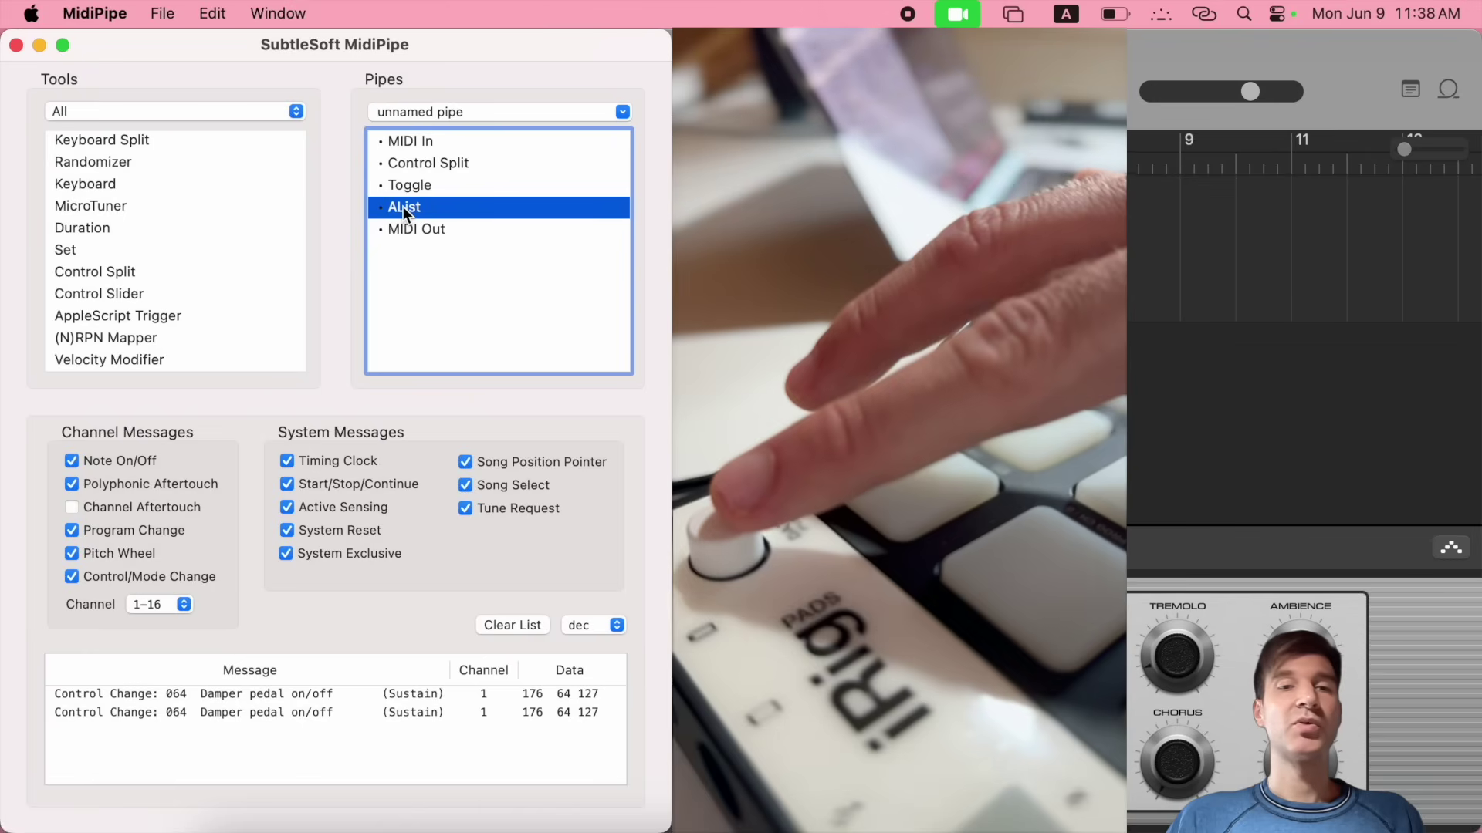
click(517, 627)
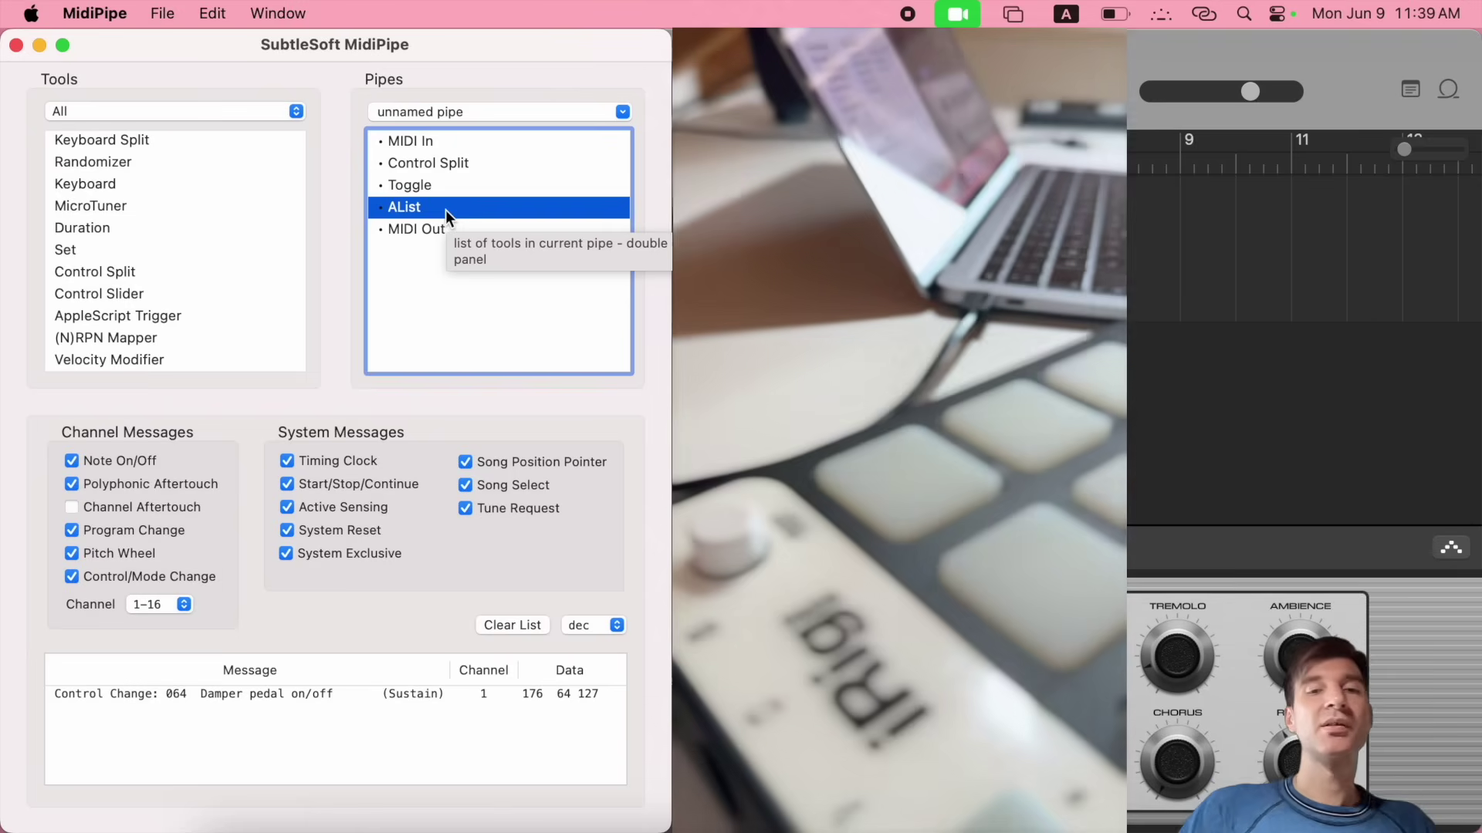
click(591, 699)
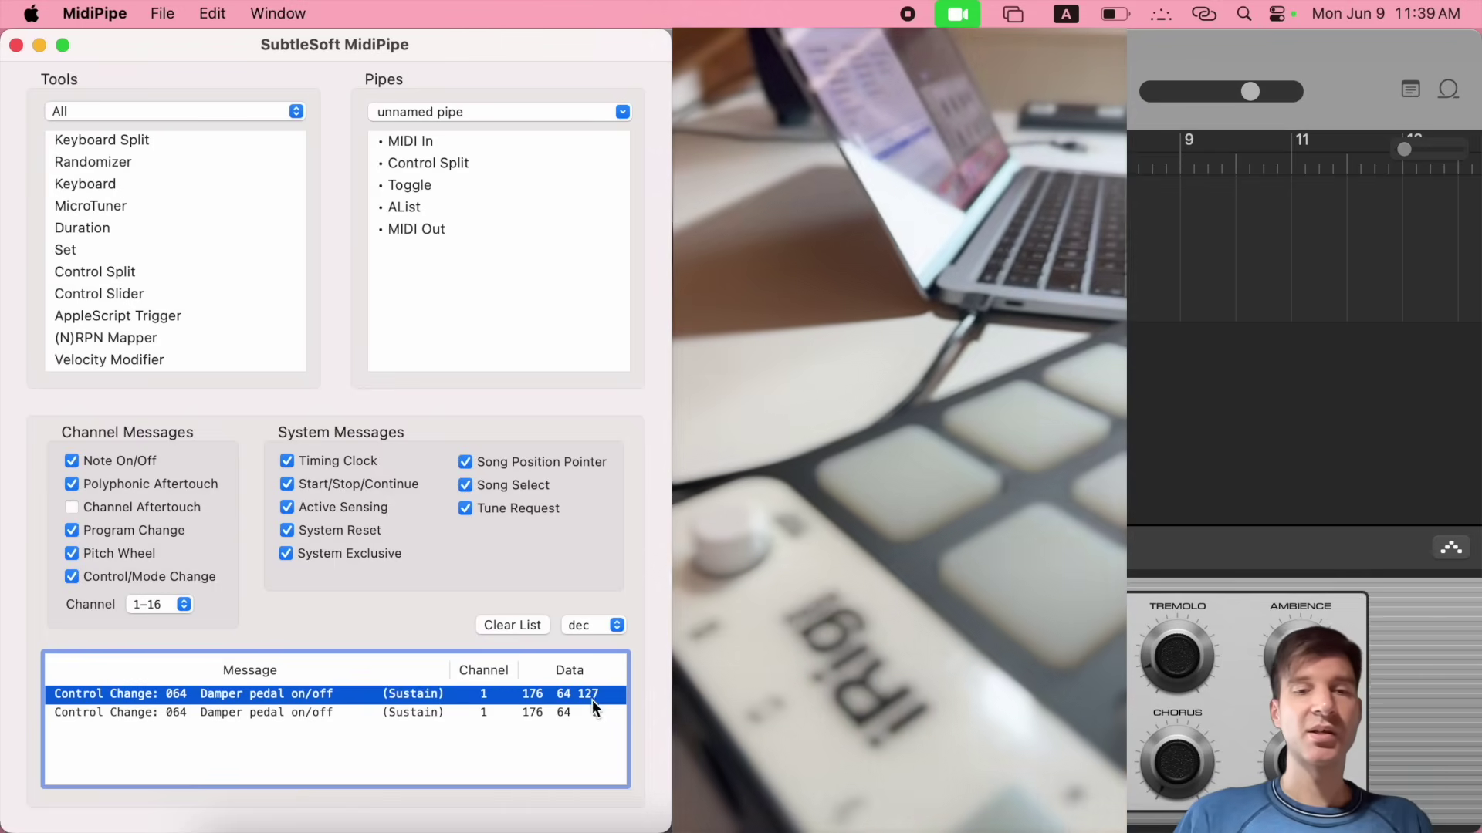
click(594, 711)
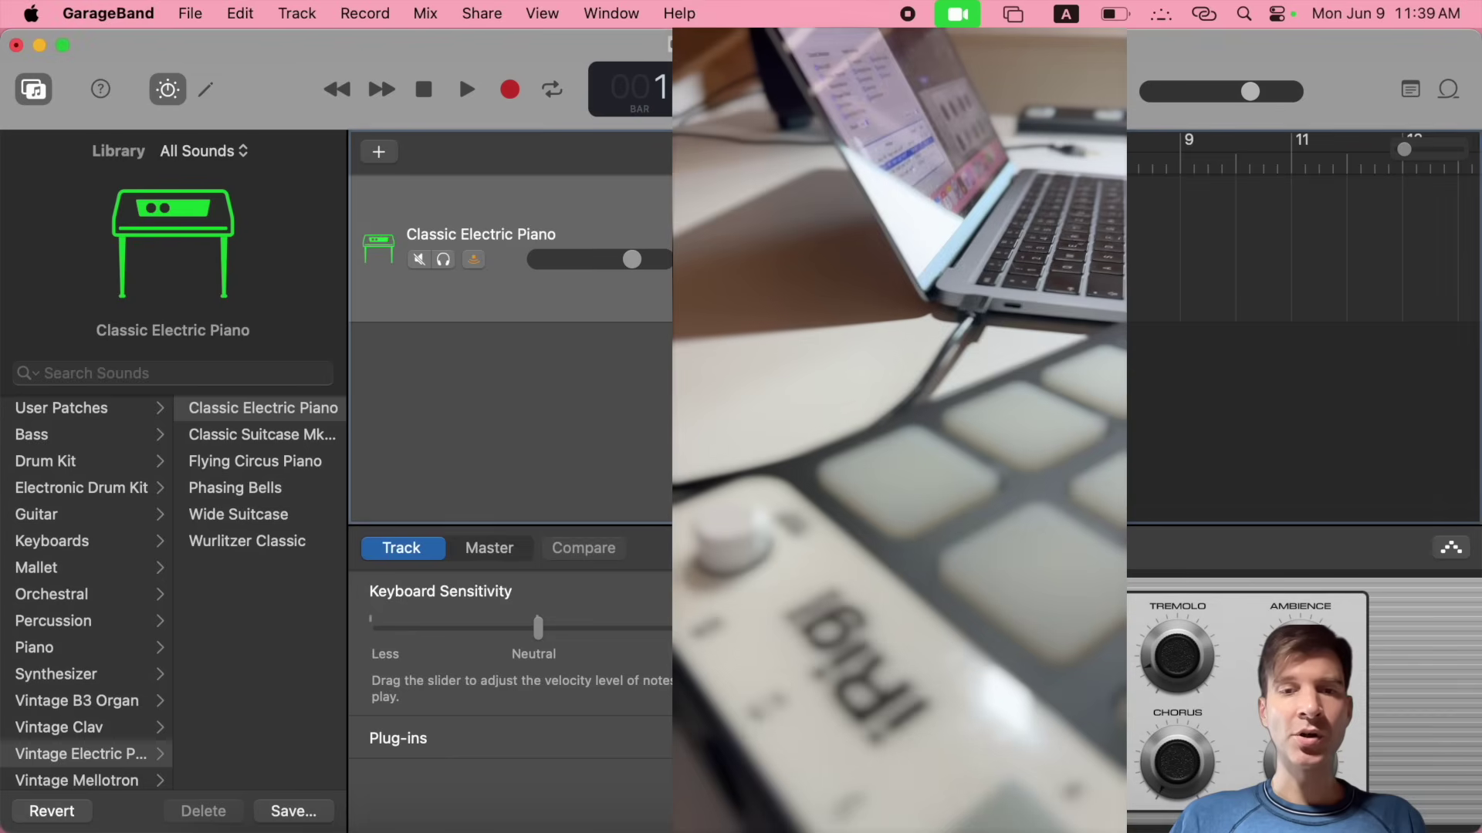
Switch to GarageBand and insert the Pedalboard effect in the Classic Electric Piano track's empty plug-in slot
key(super+Tab)
click(665, 733)
scroll(648, 694, down, 2)
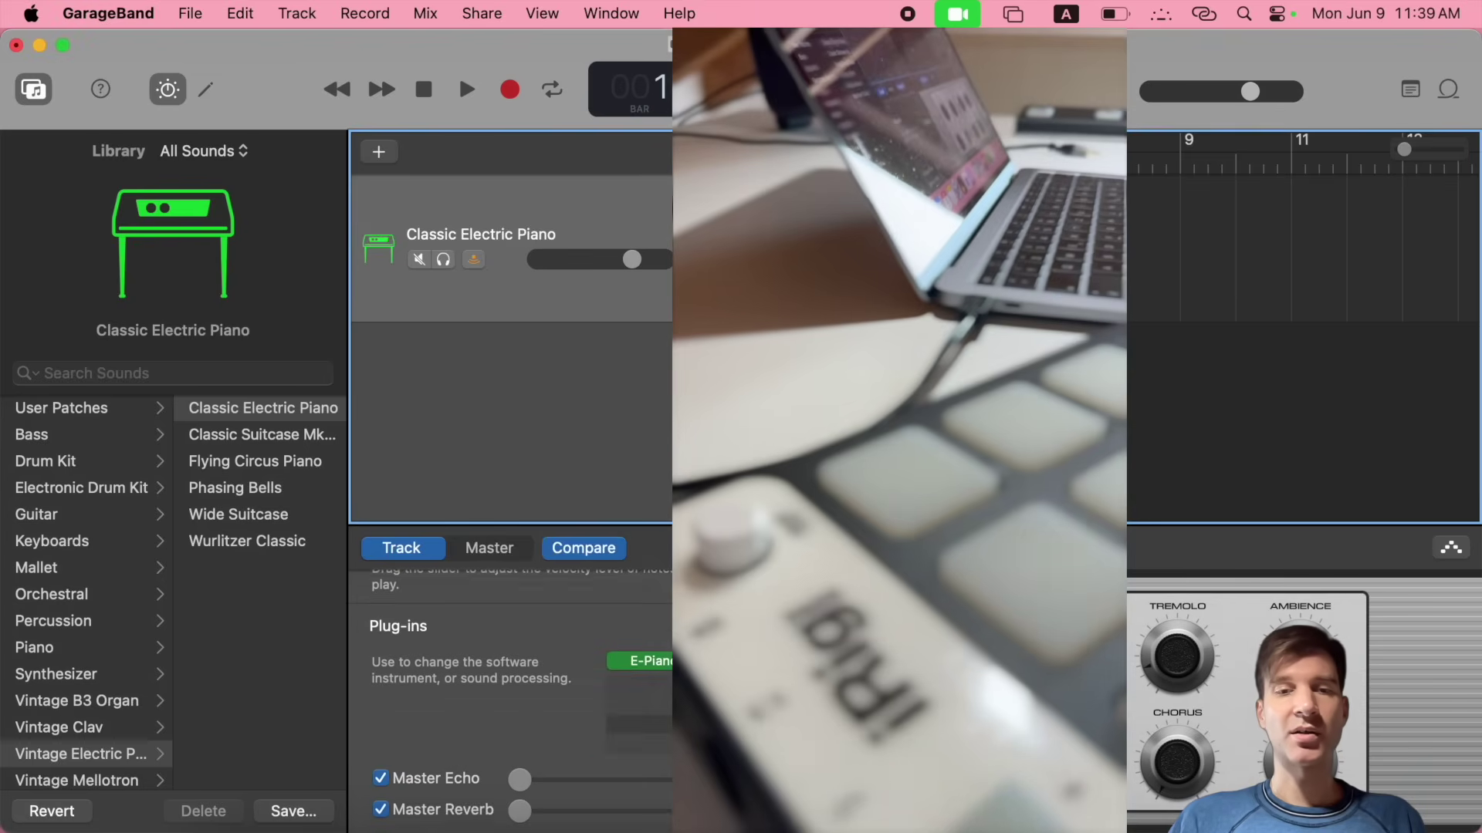
click(652, 687)
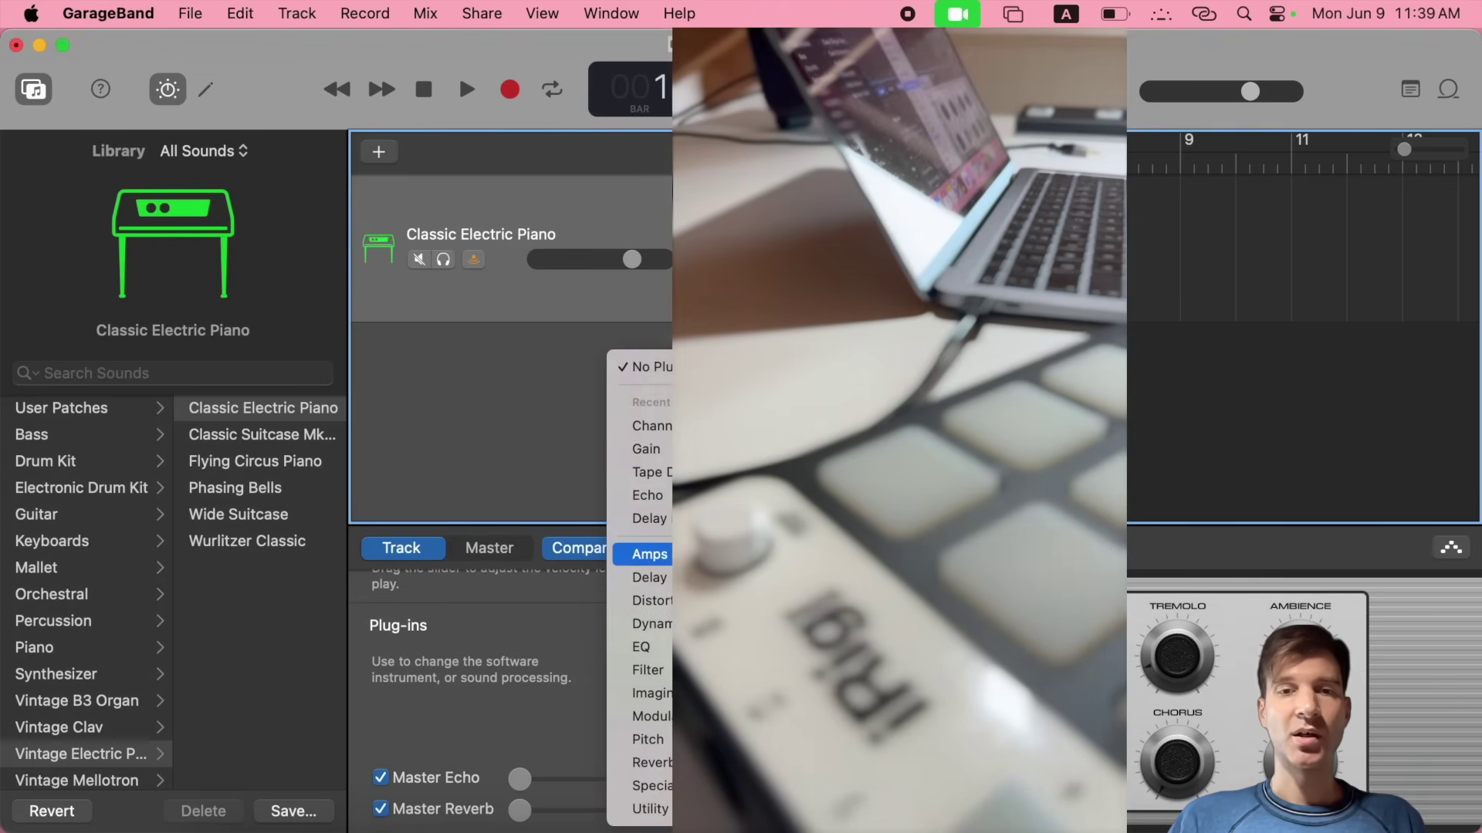
click(718, 600)
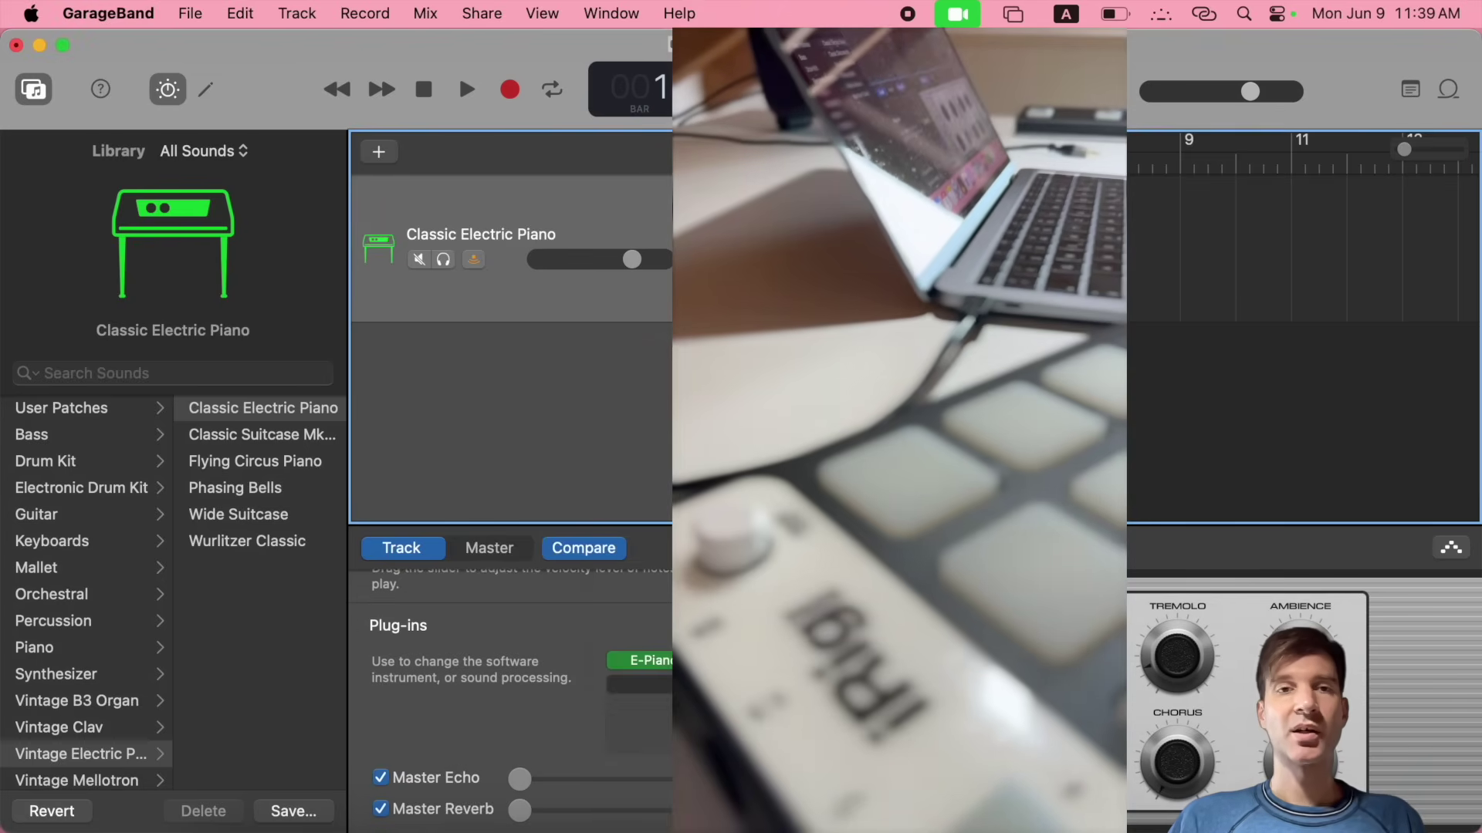
Add the Vintage Drive and Octafuzz stompboxes to the Pedalboard, operate Octafuzz's footswitch, and close the plug-in window
drag(1139, 436, 369, 575)
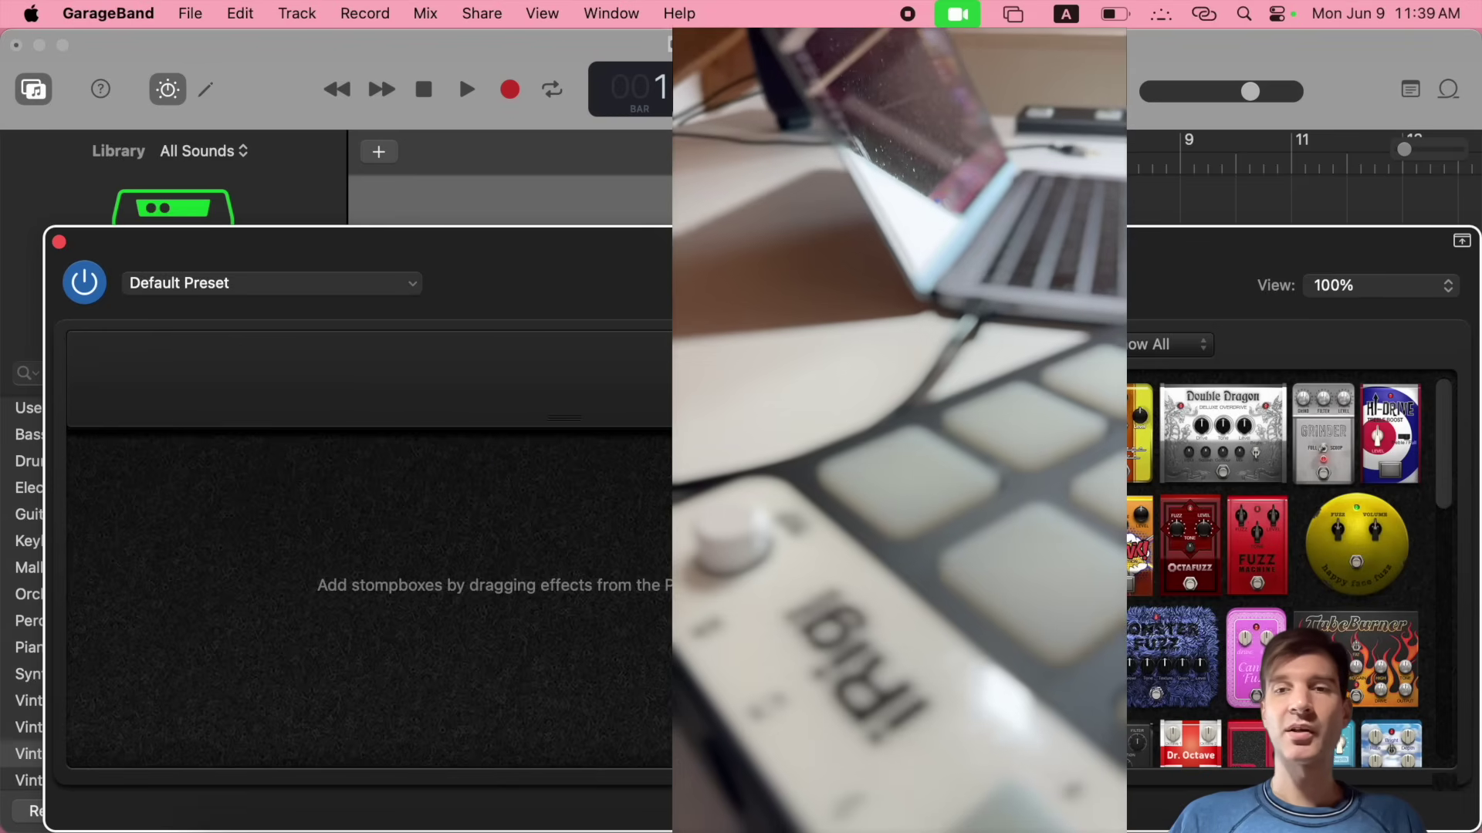
drag(1212, 538, 665, 542)
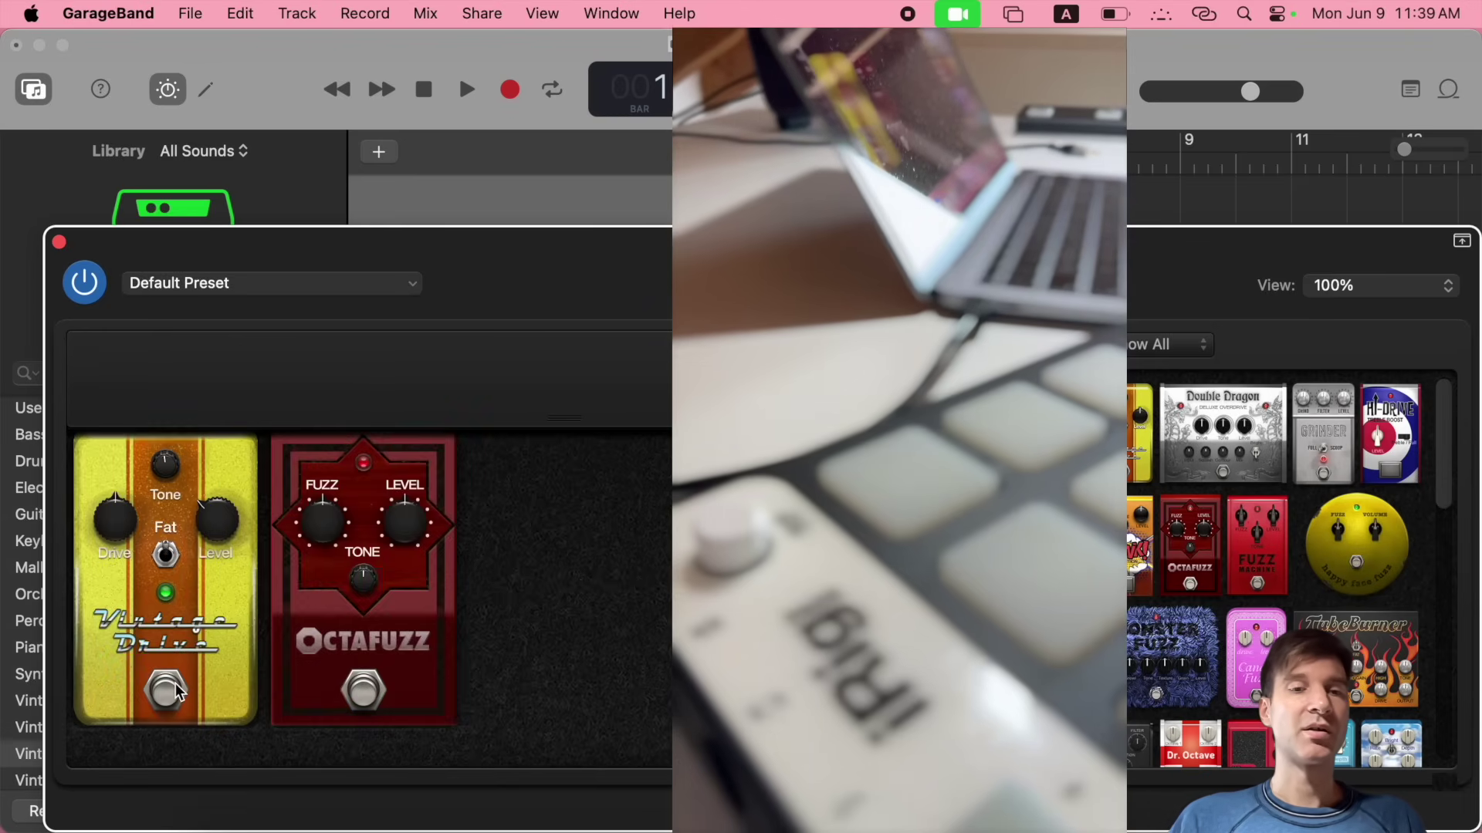
click(364, 693)
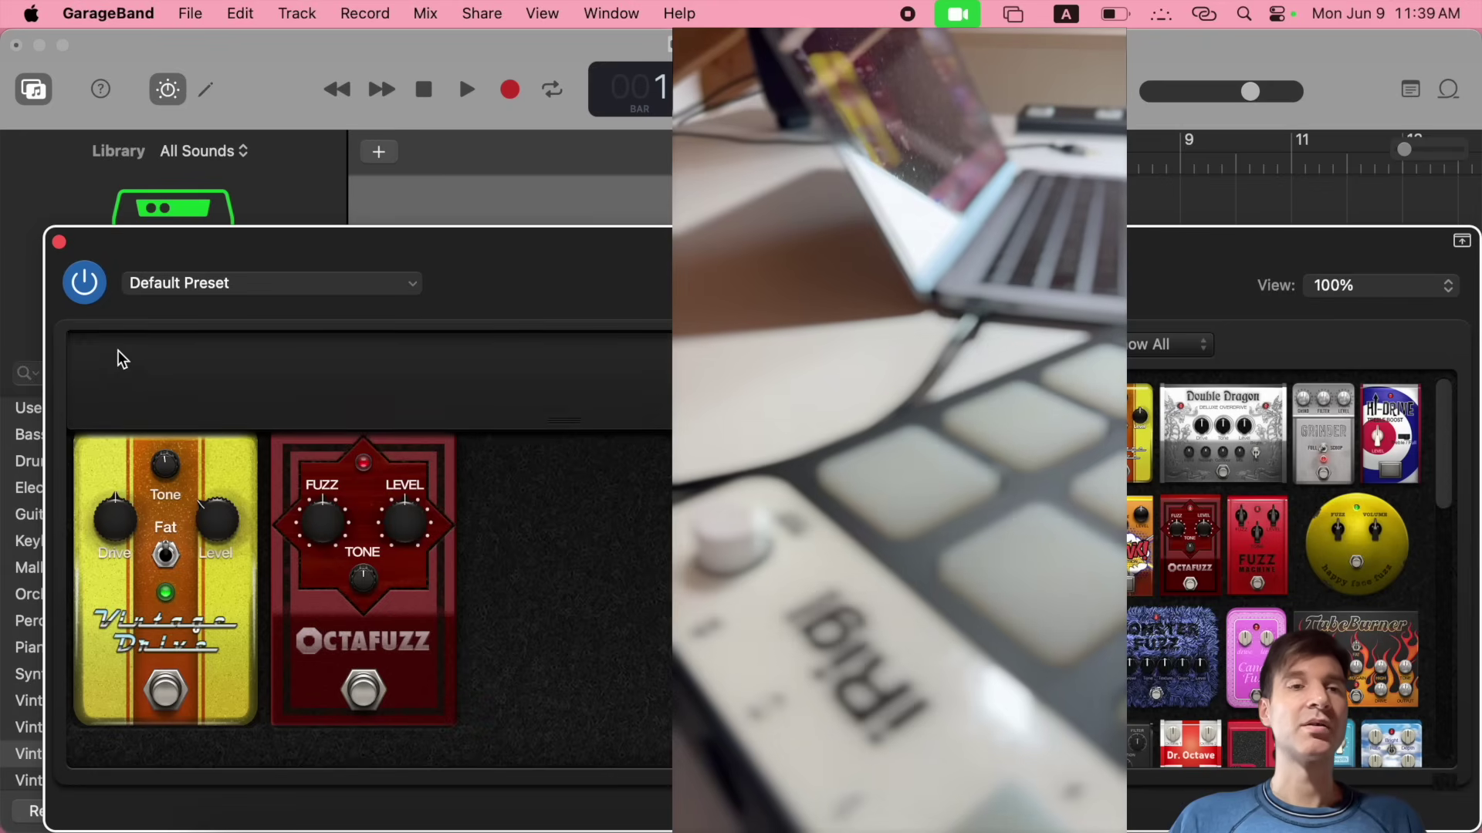
click(59, 243)
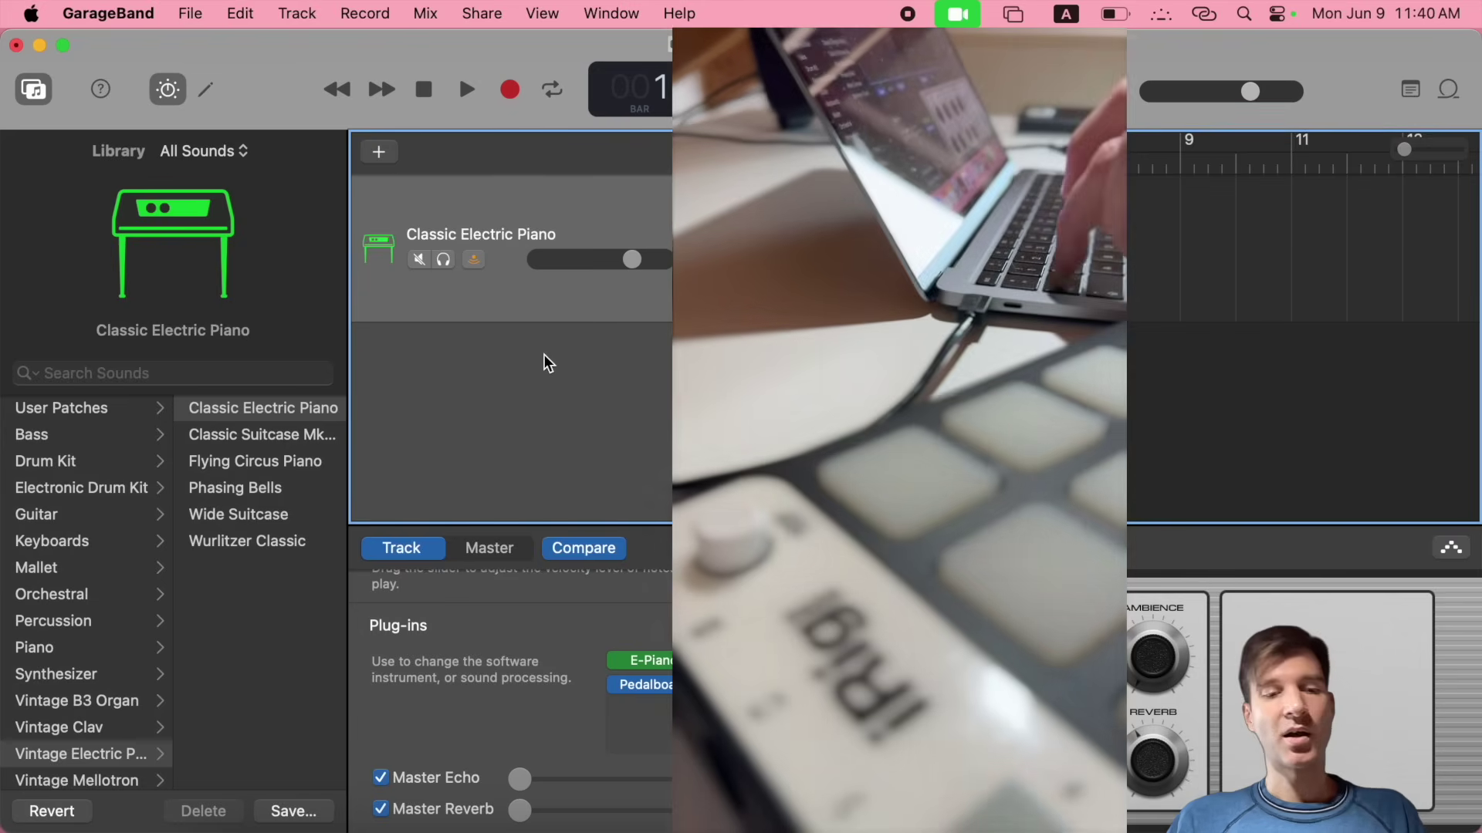
Switch to MidiPipe and set Toggle to duplicate the original message and send the toggled message on channel 4
key(super+Tab)
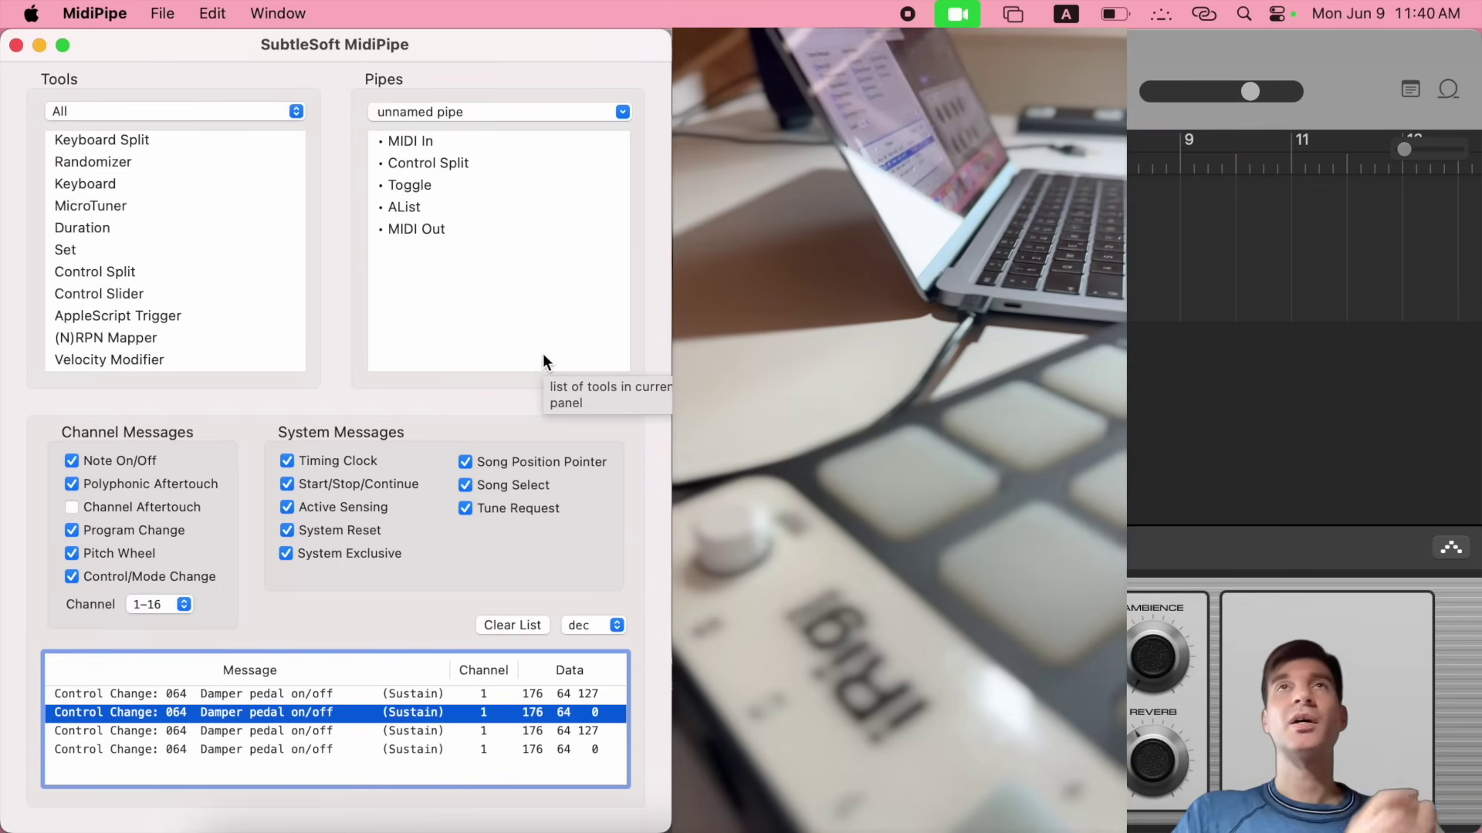
click(409, 185)
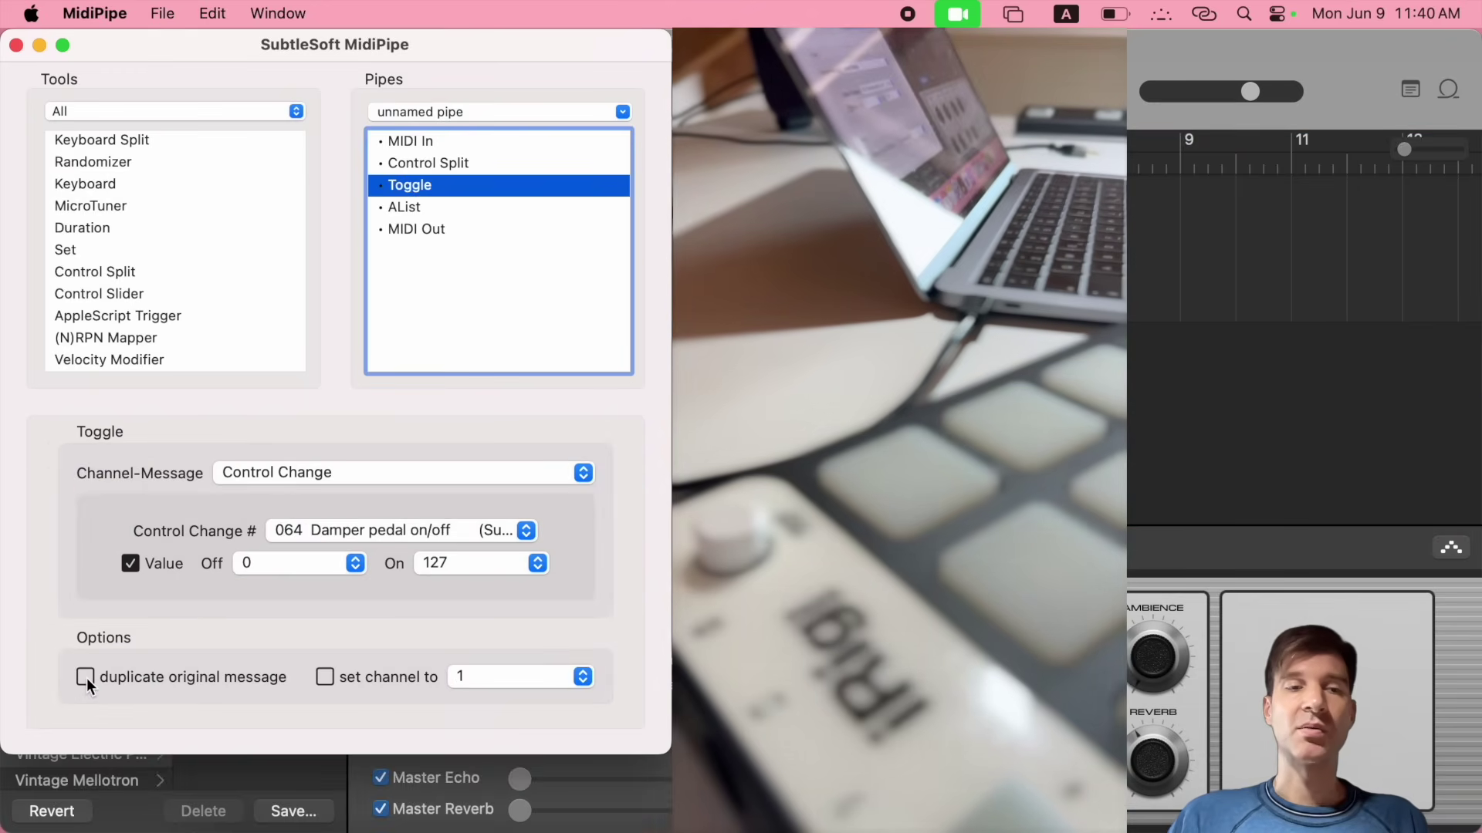
click(489, 677)
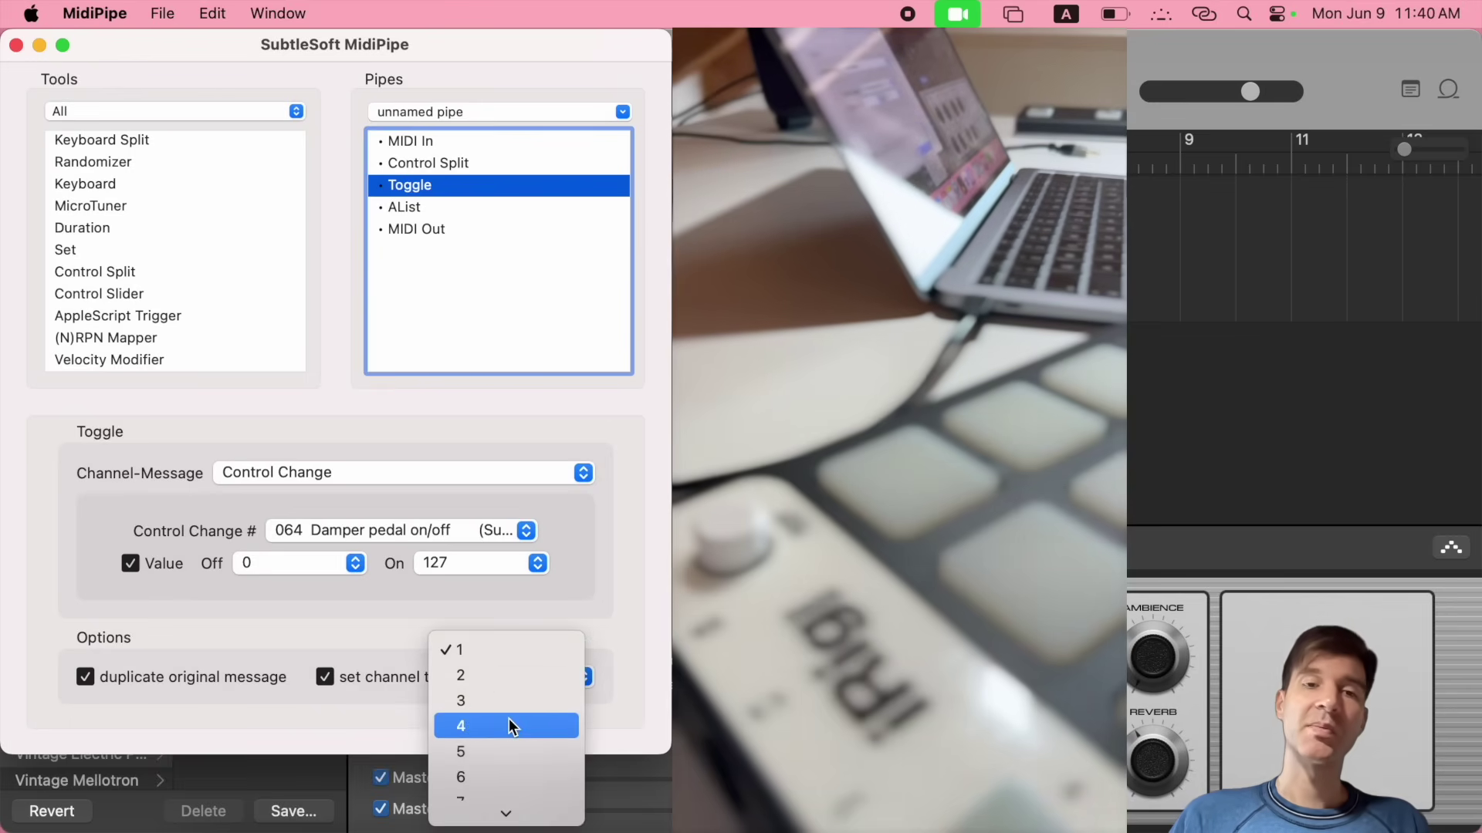
click(515, 727)
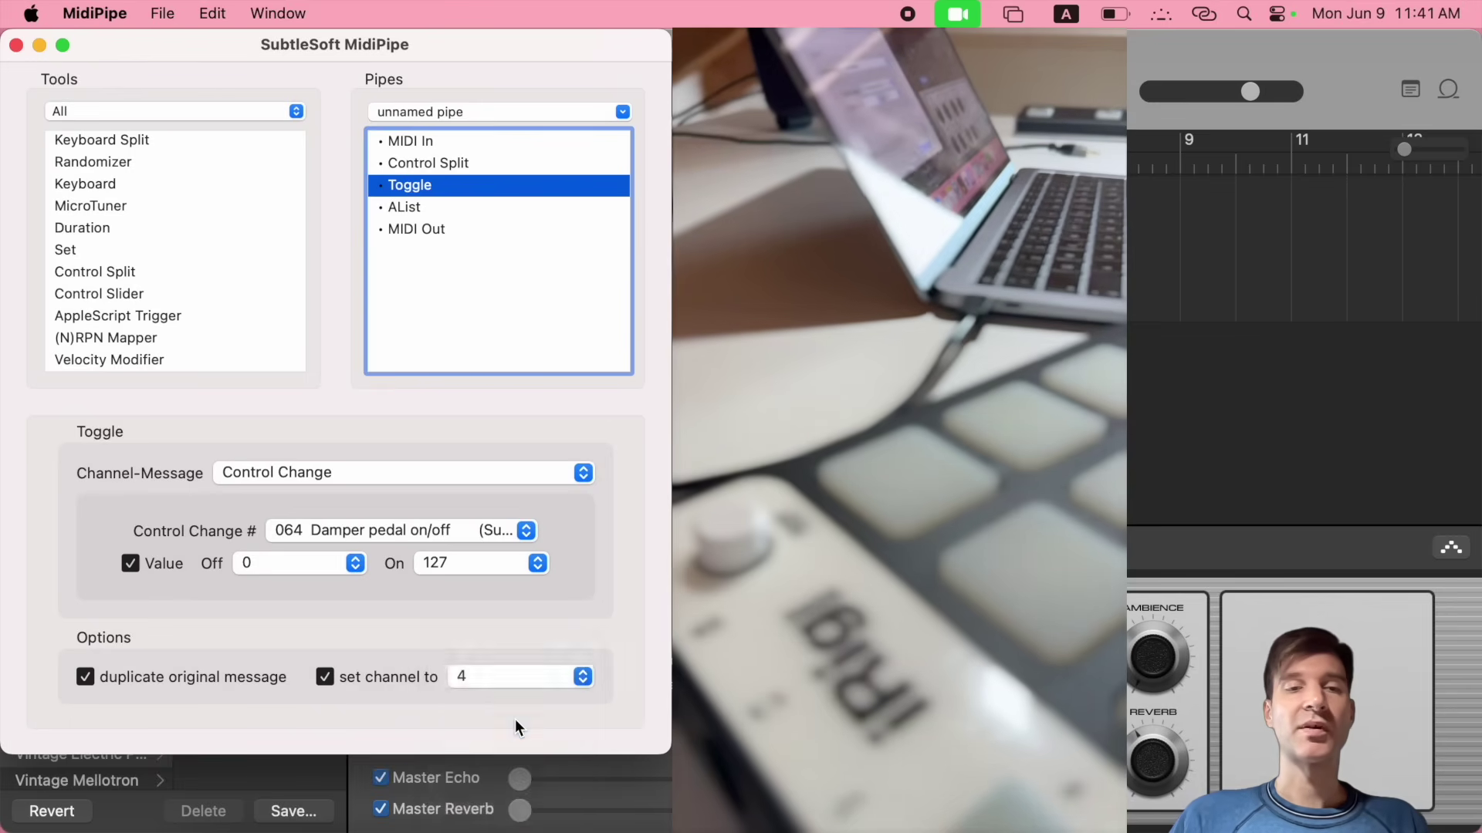
Examine the channels and data values of the original and toggled sustain messages logged in AList
click(409, 207)
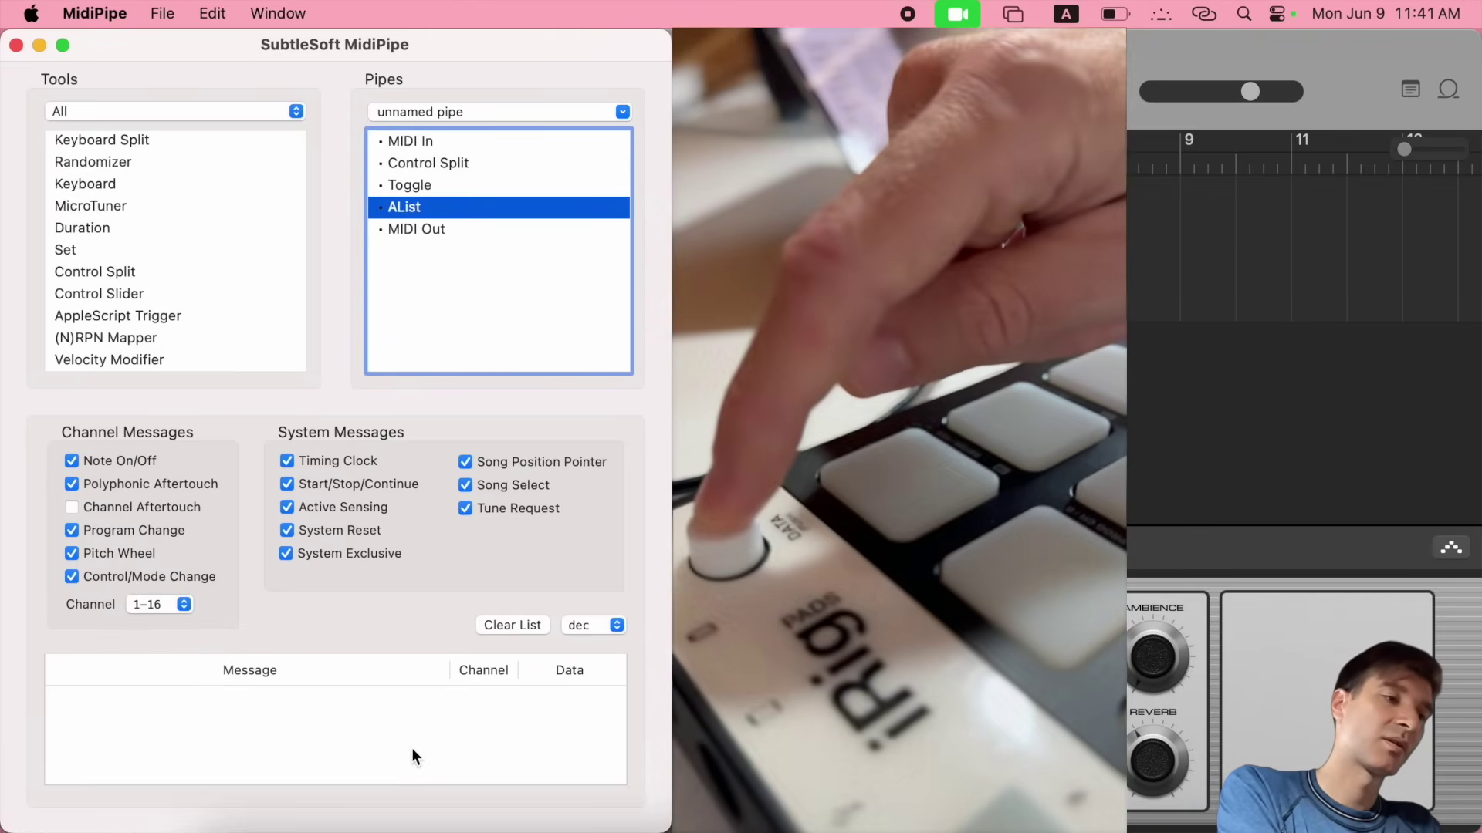
click(291, 697)
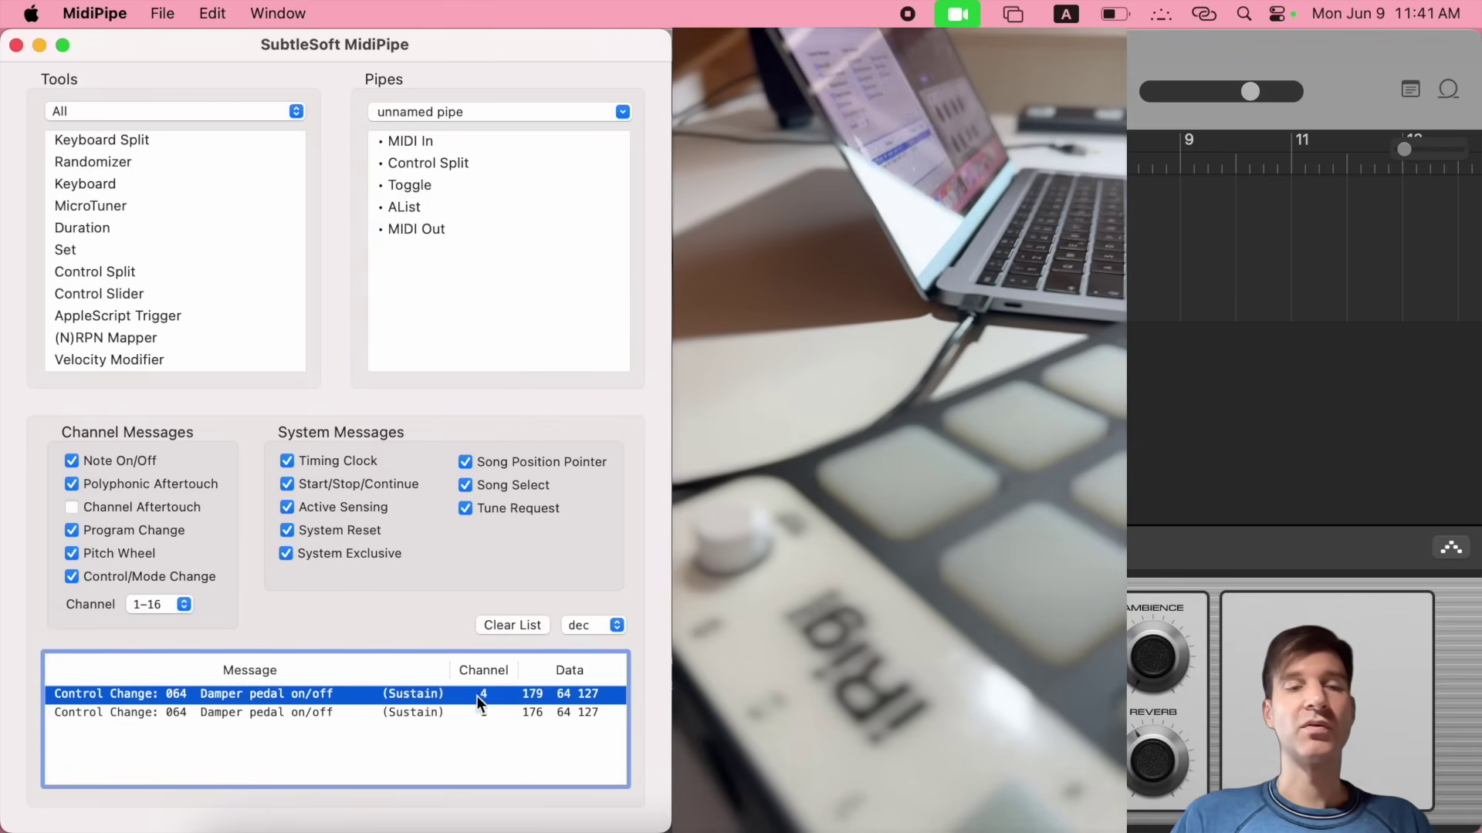
click(313, 711)
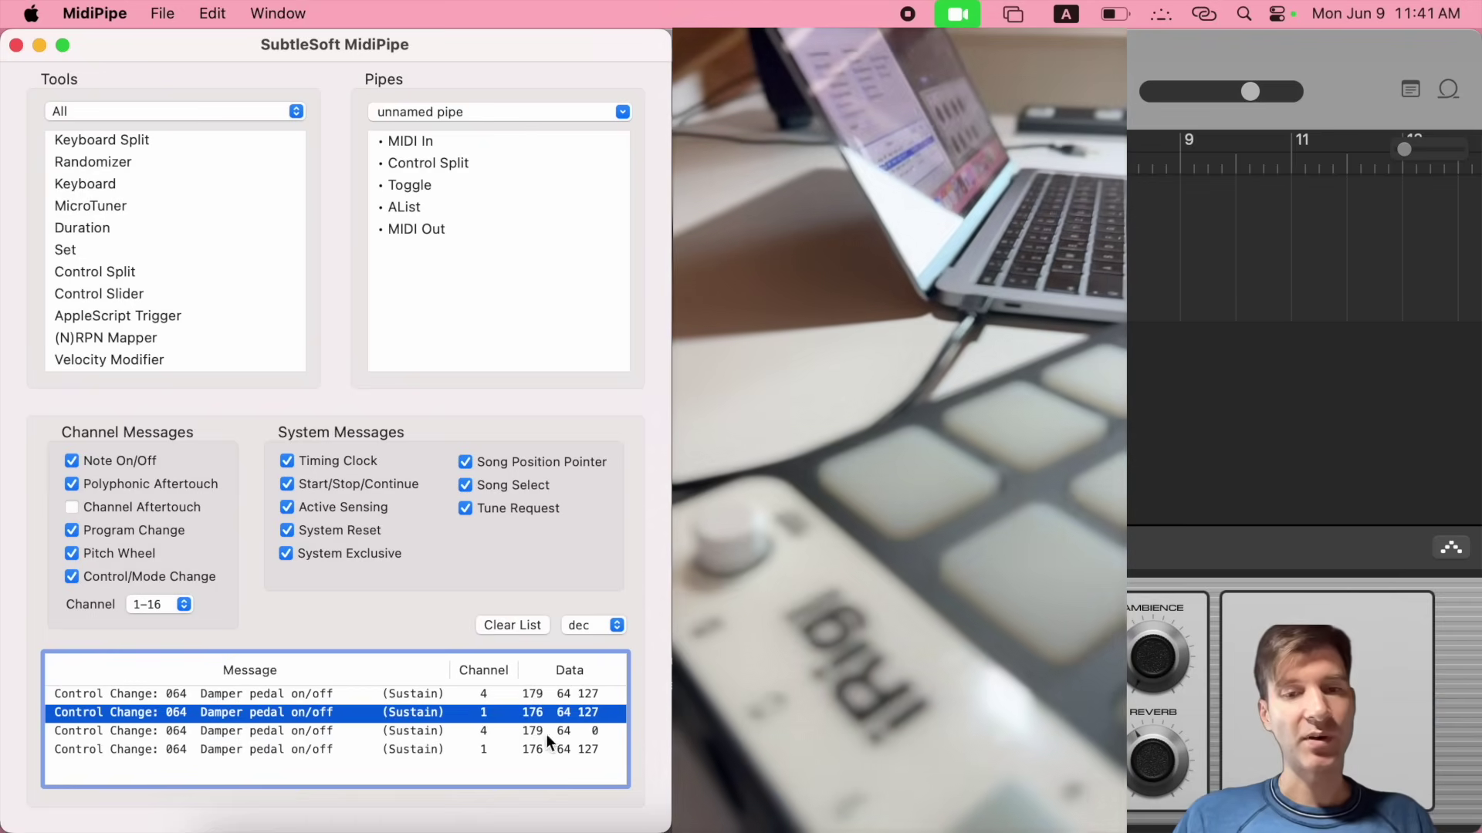
click(517, 732)
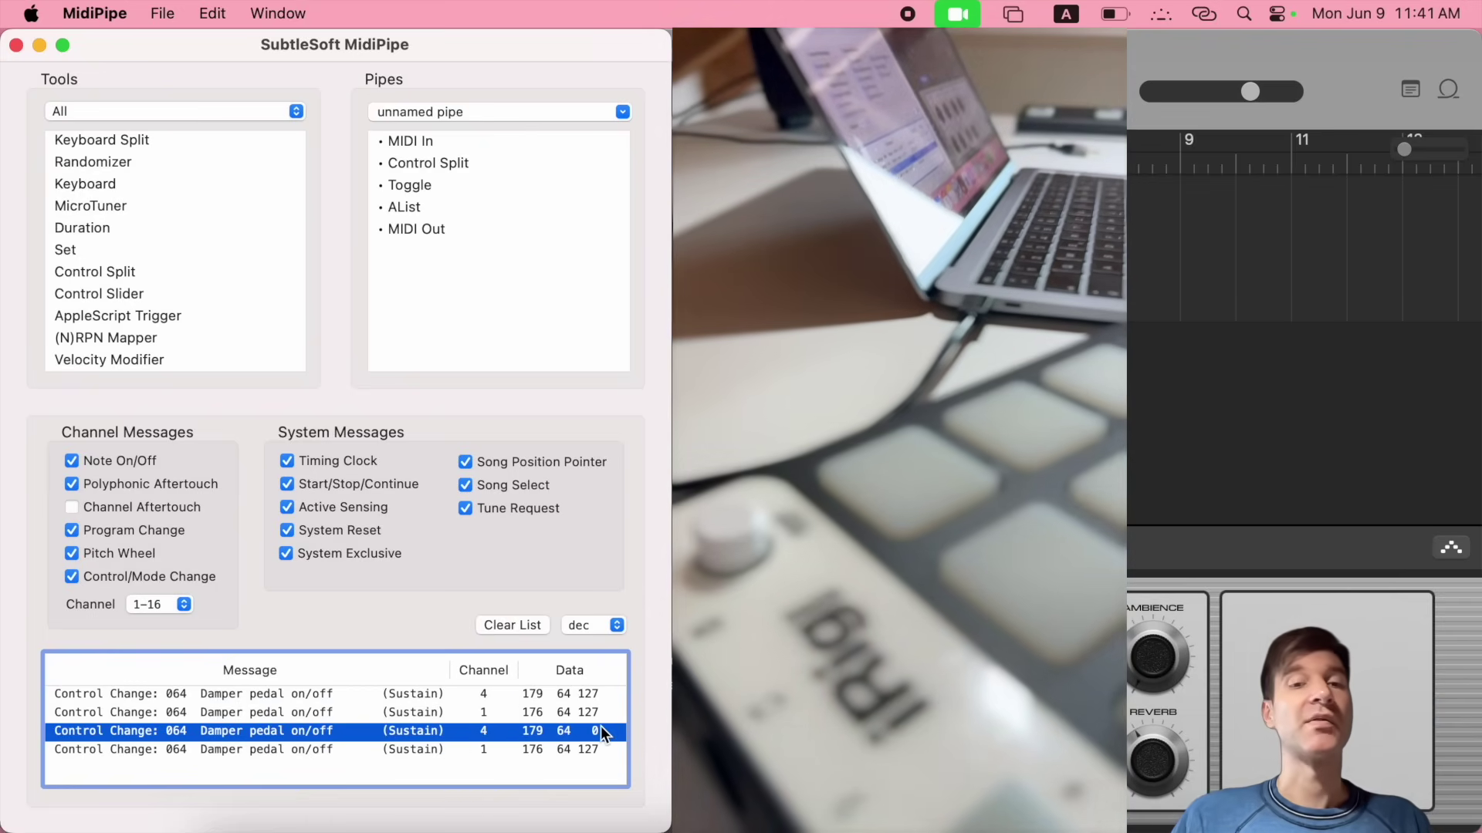
click(568, 750)
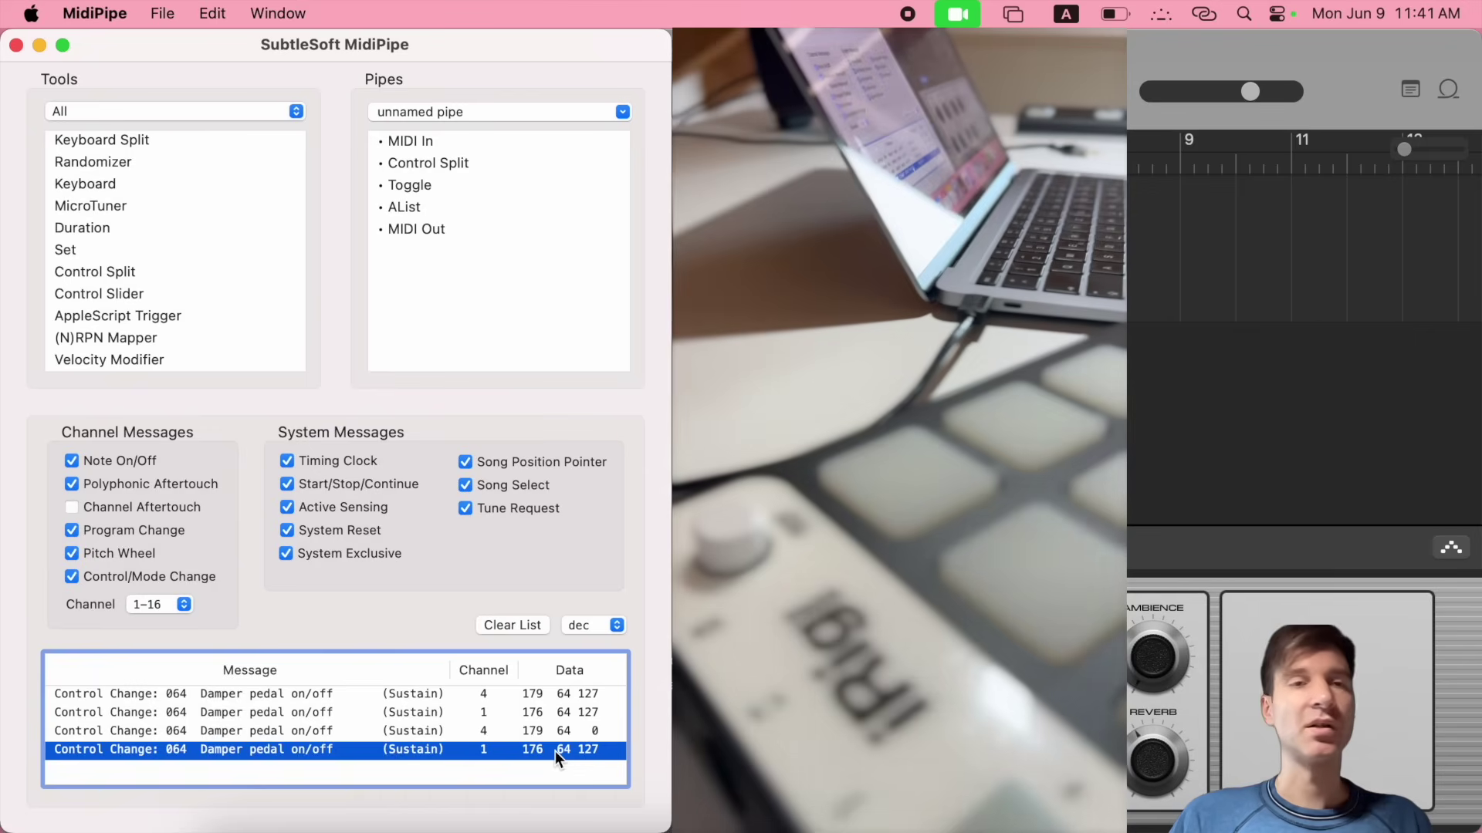
Remove the Toggle and Control Split tools from the pipe
click(417, 187)
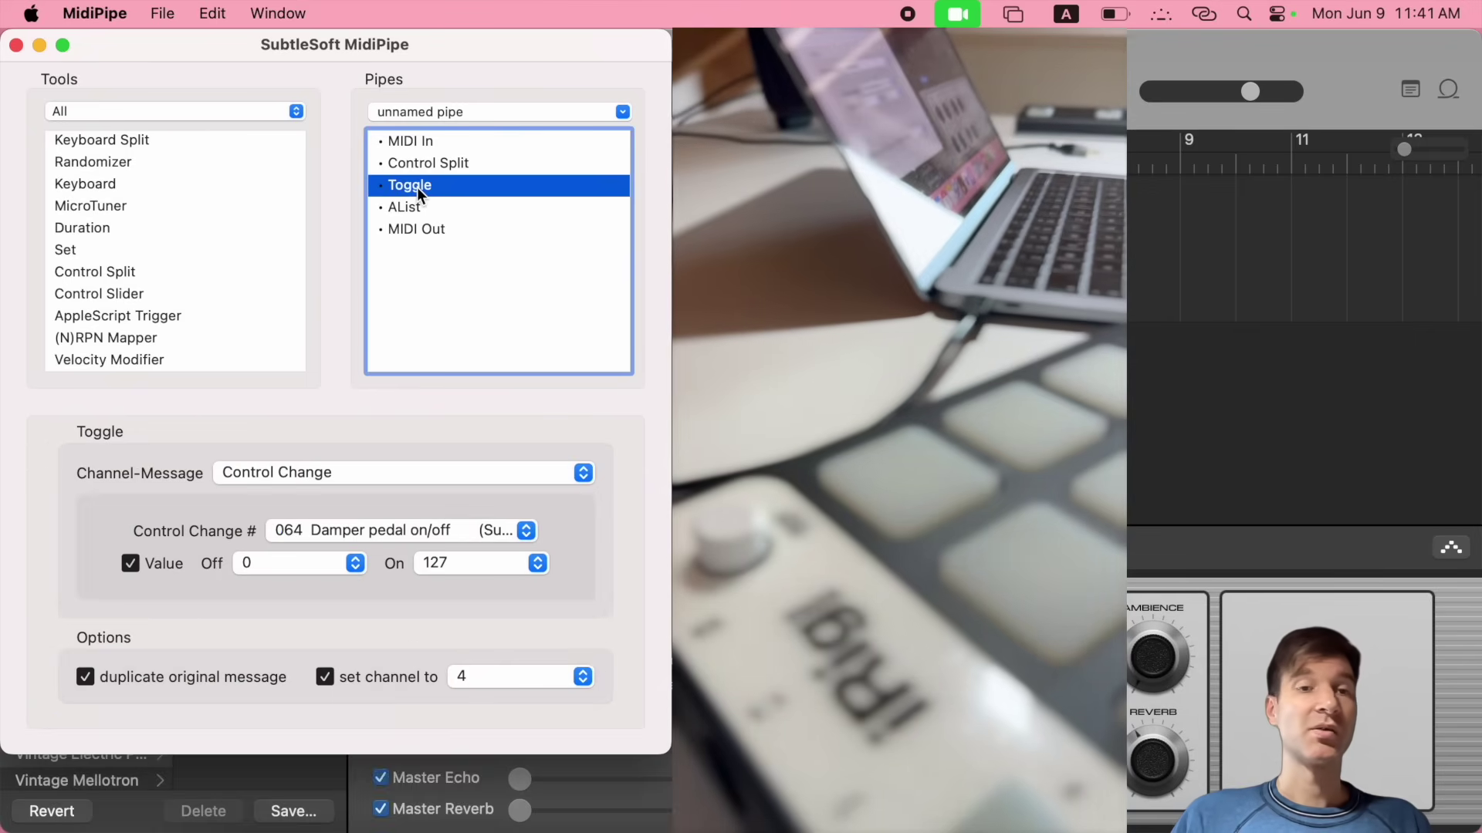
key(BackSpace)
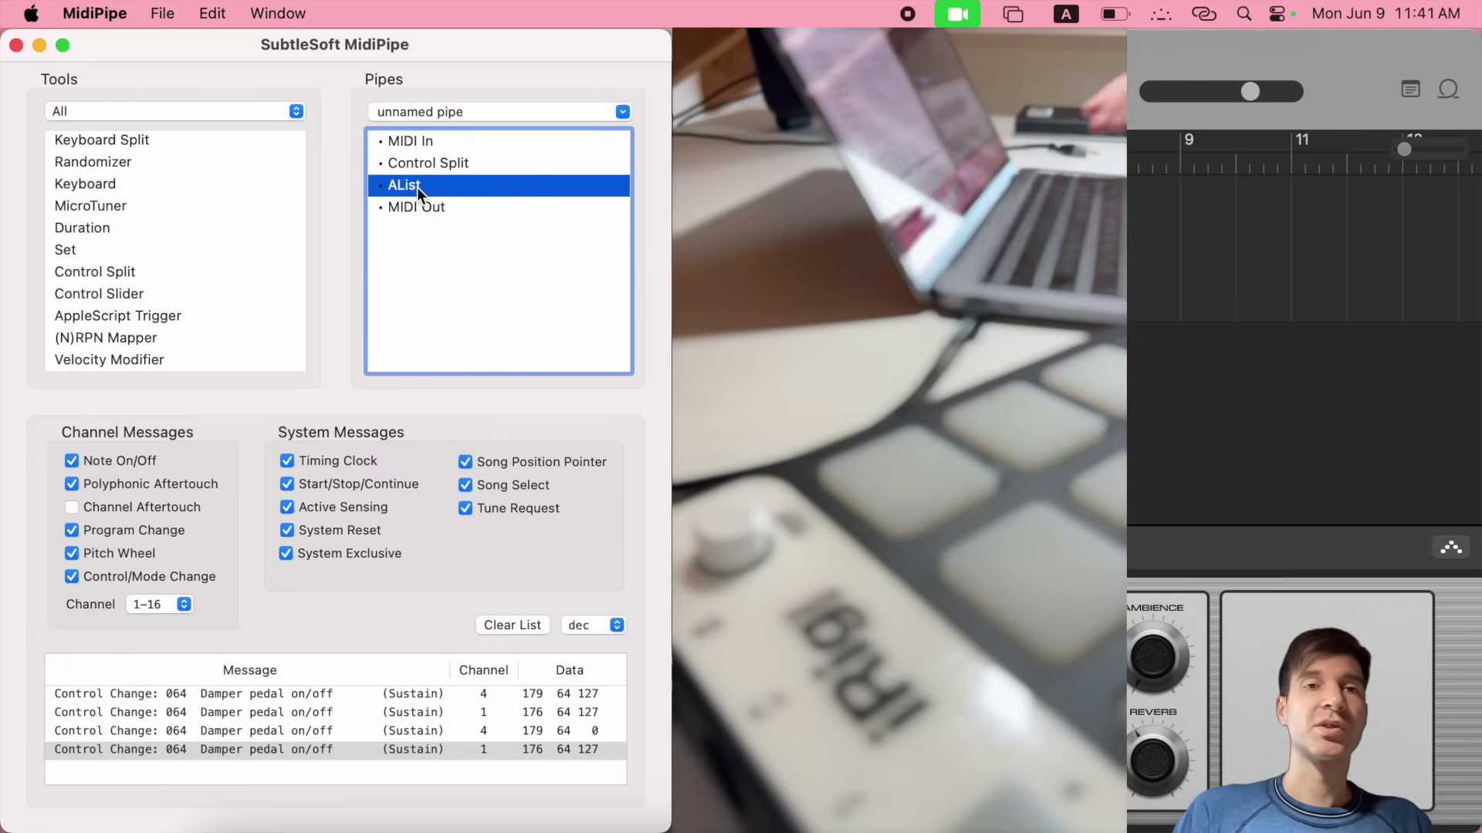
key(BackSpace)
Insert CurveTransformer between MIDI In and AList and set its channel message to Note On/Off - On Velocity
scroll(114, 307, down, 5)
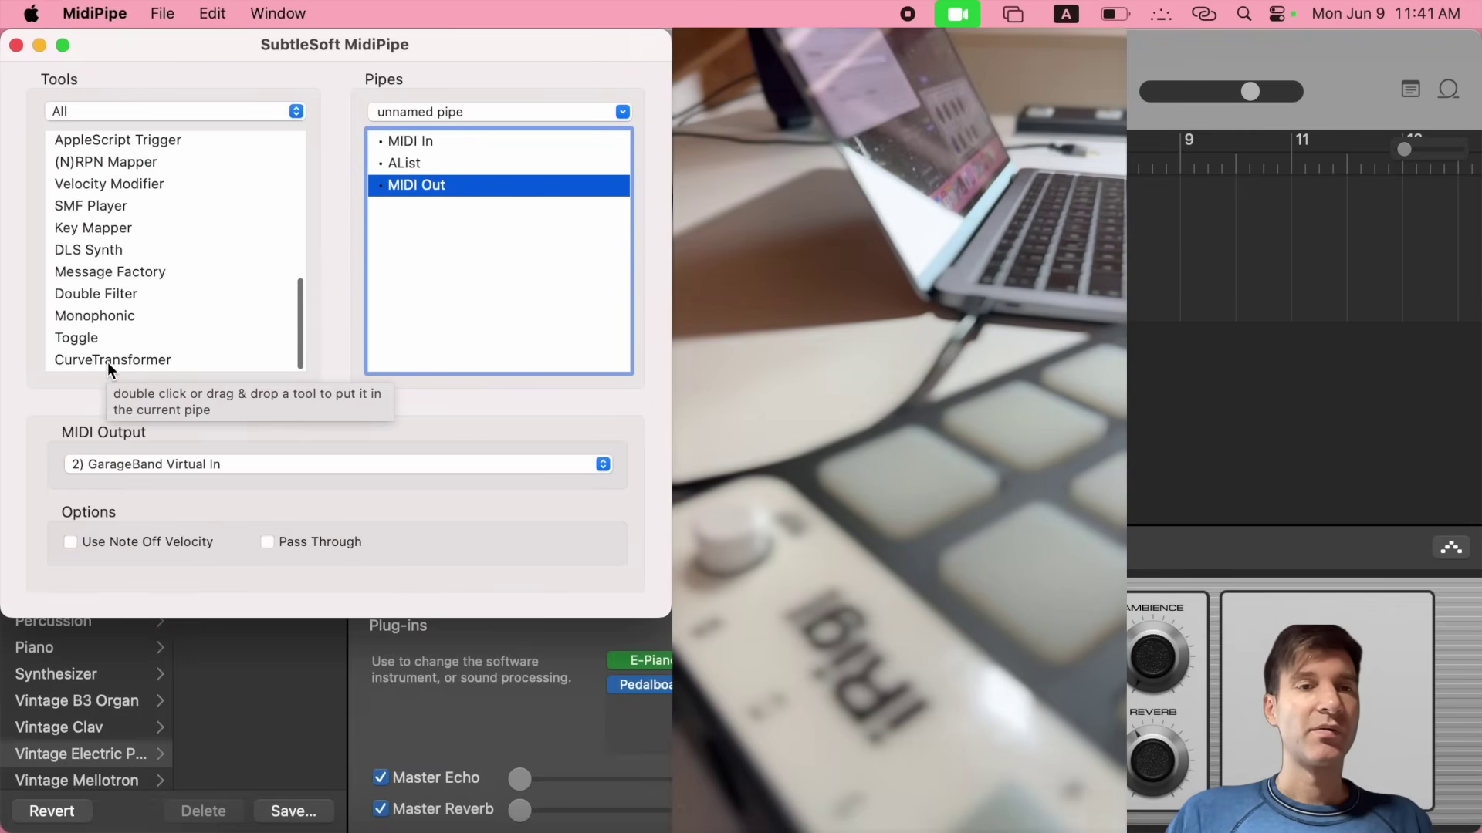
drag(109, 363, 419, 159)
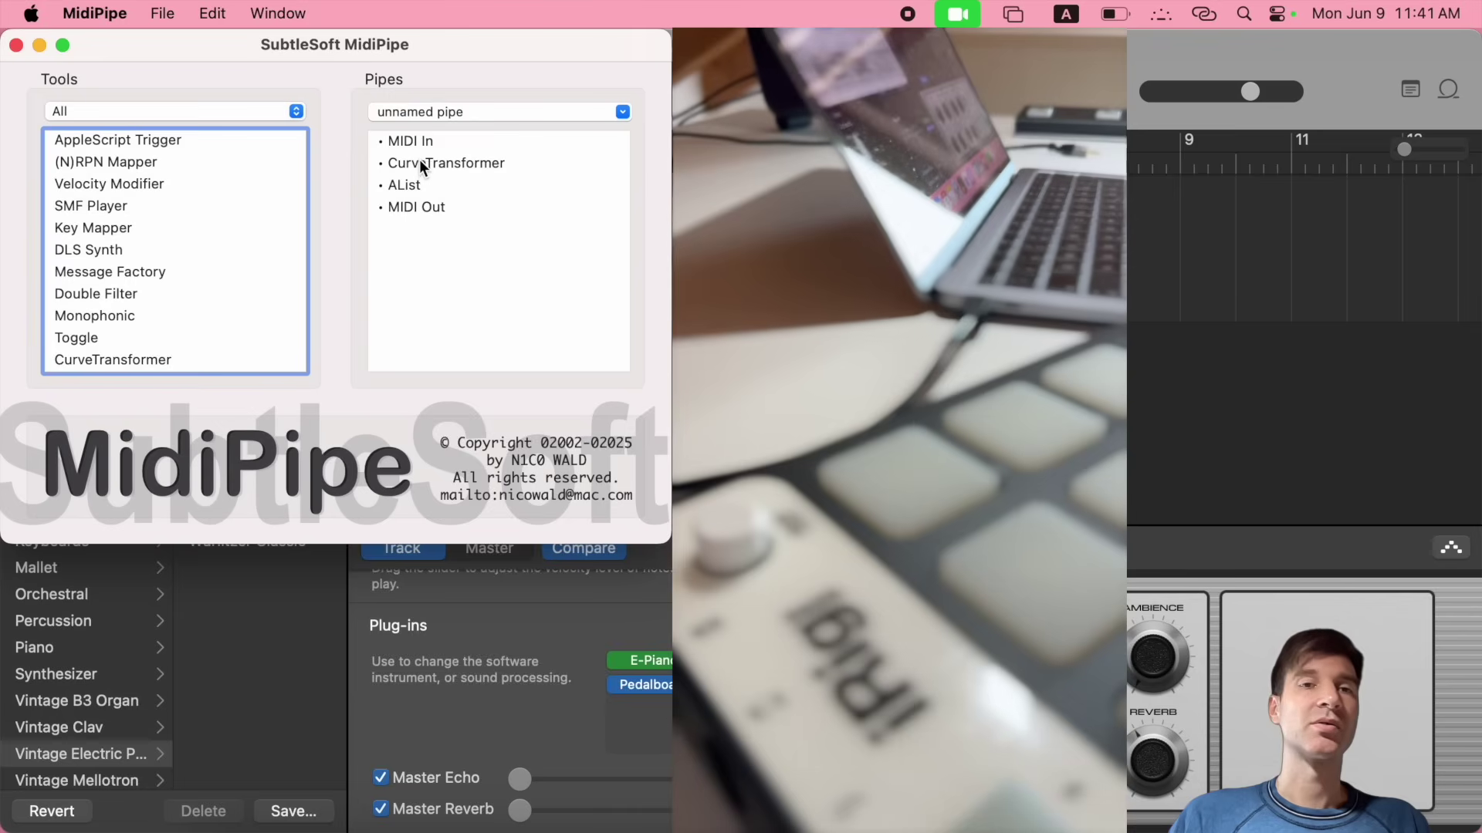
click(419, 162)
scroll(160, 298, down, 1)
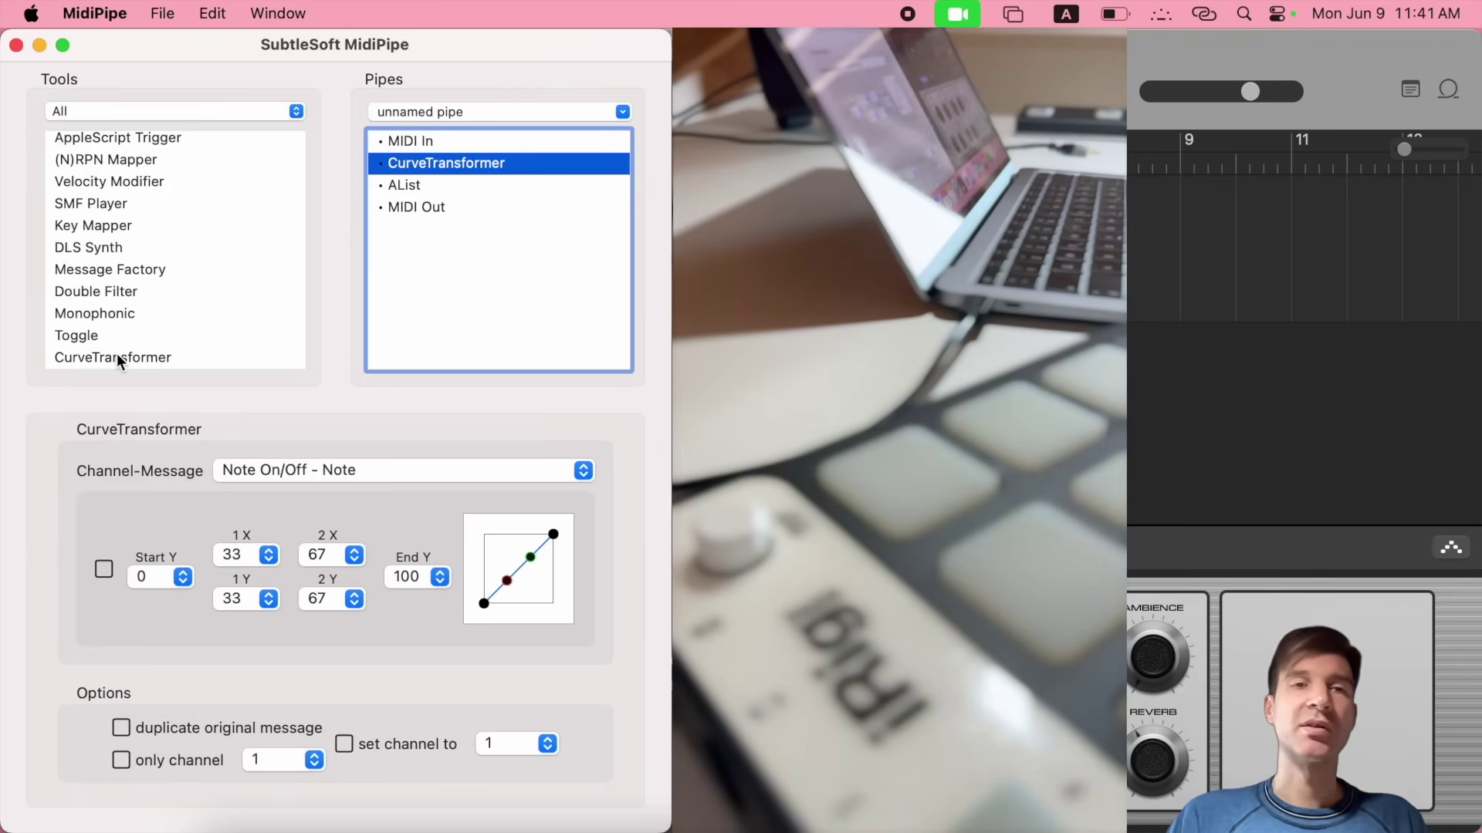
click(284, 469)
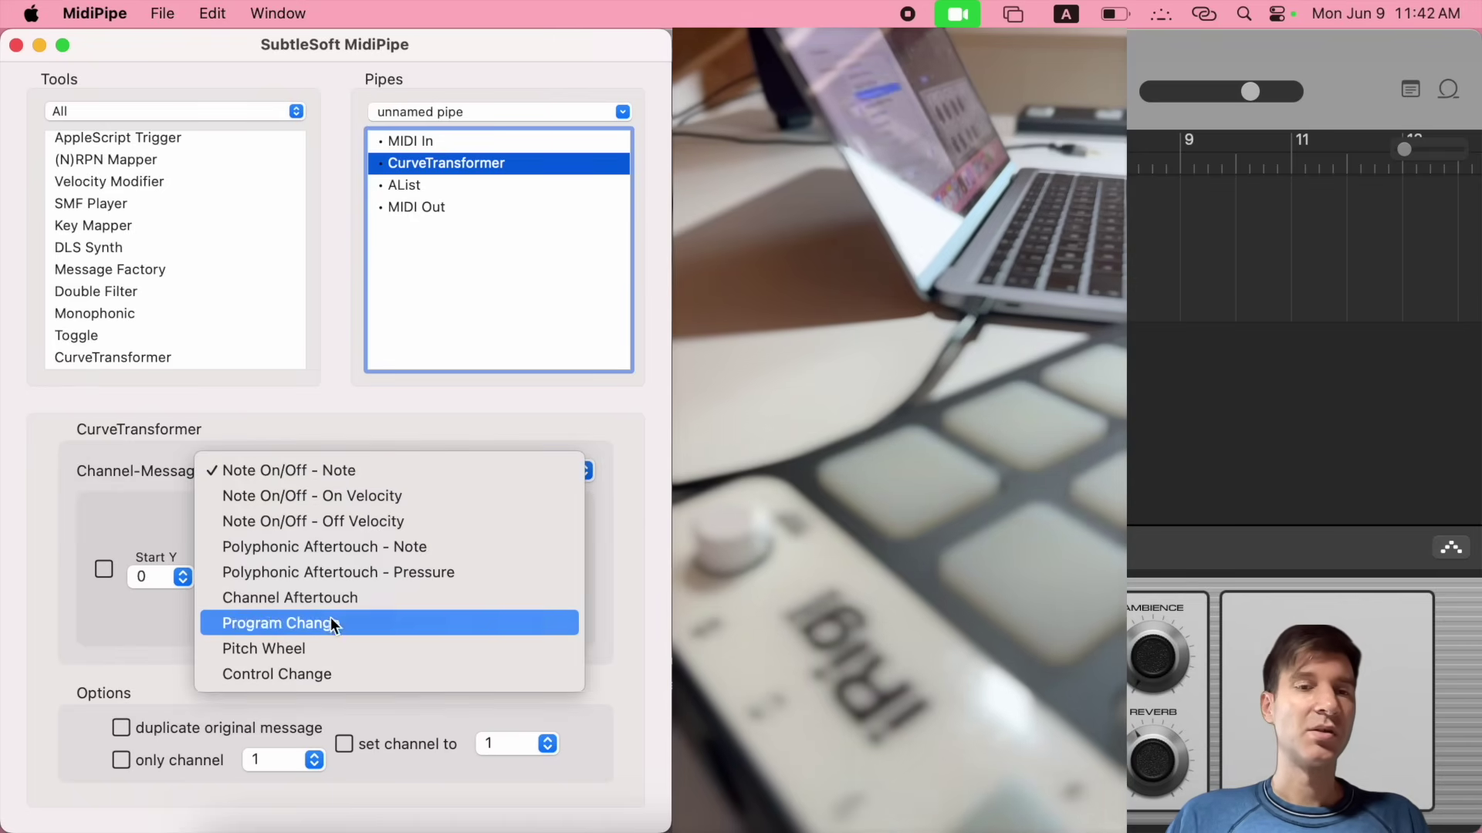
click(415, 497)
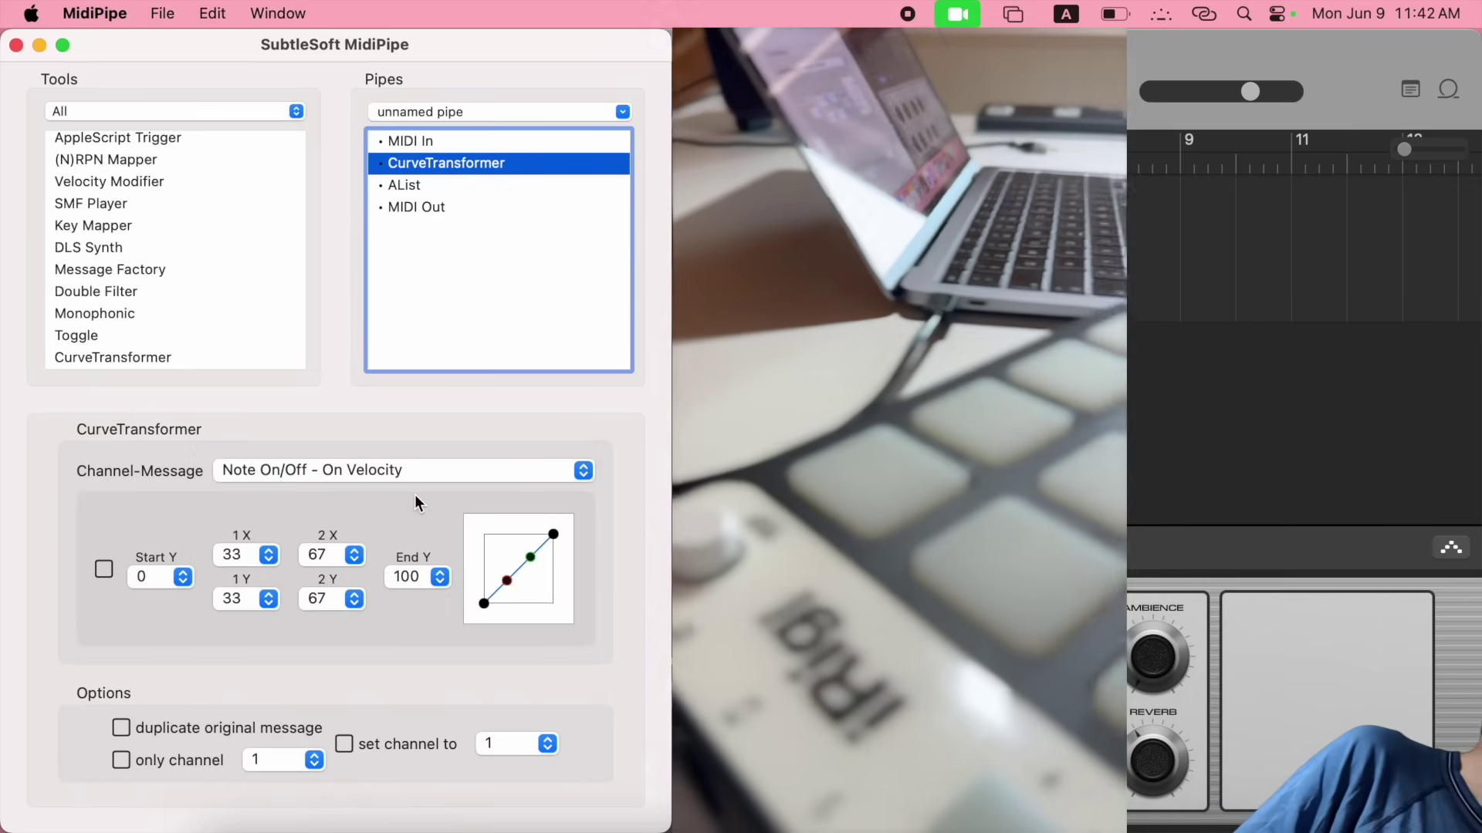
Switch to GarageBand and quit it without keeping the unsaved document
key(super+Tab)
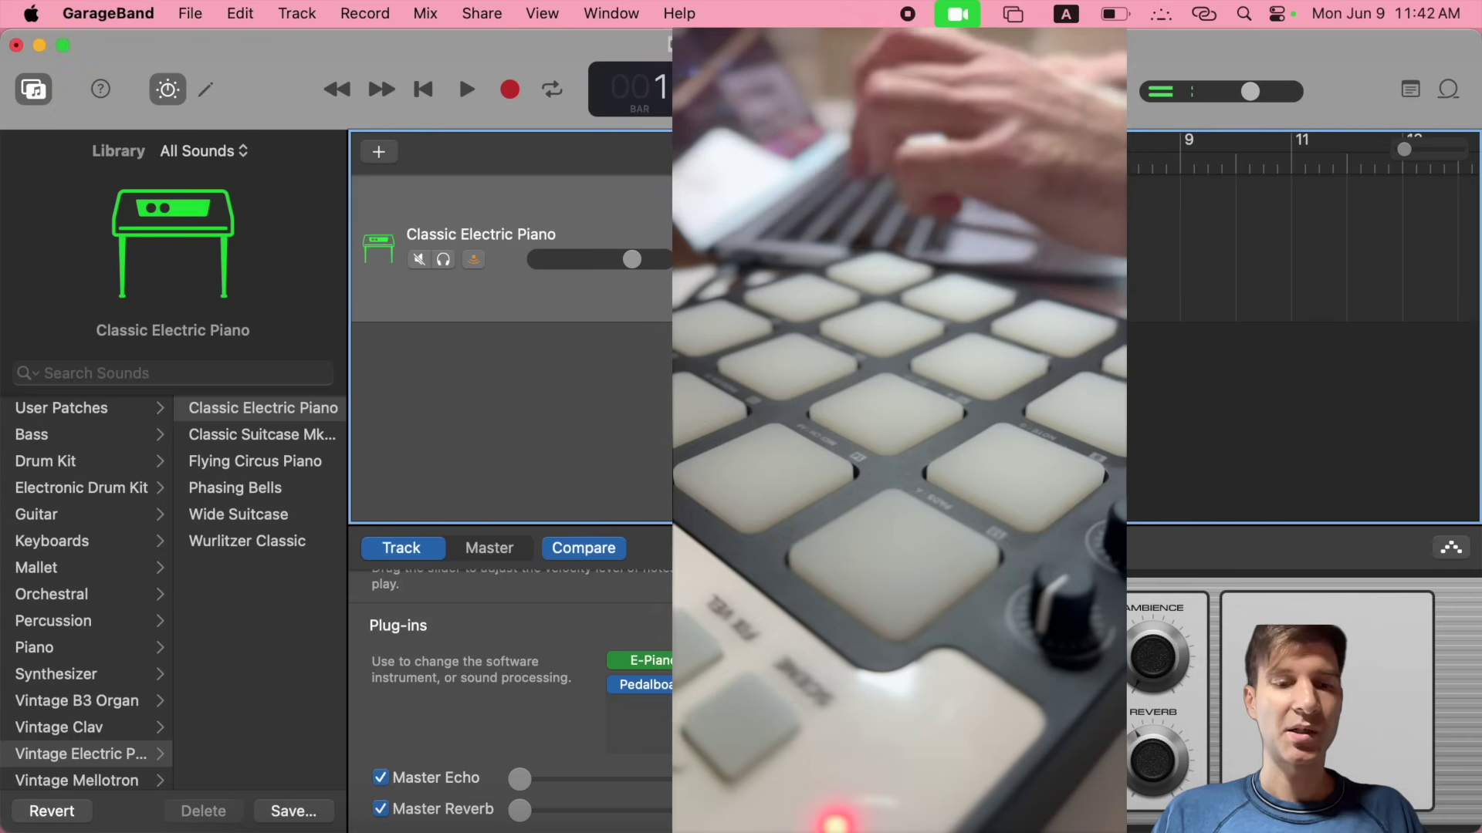
key(super+q)
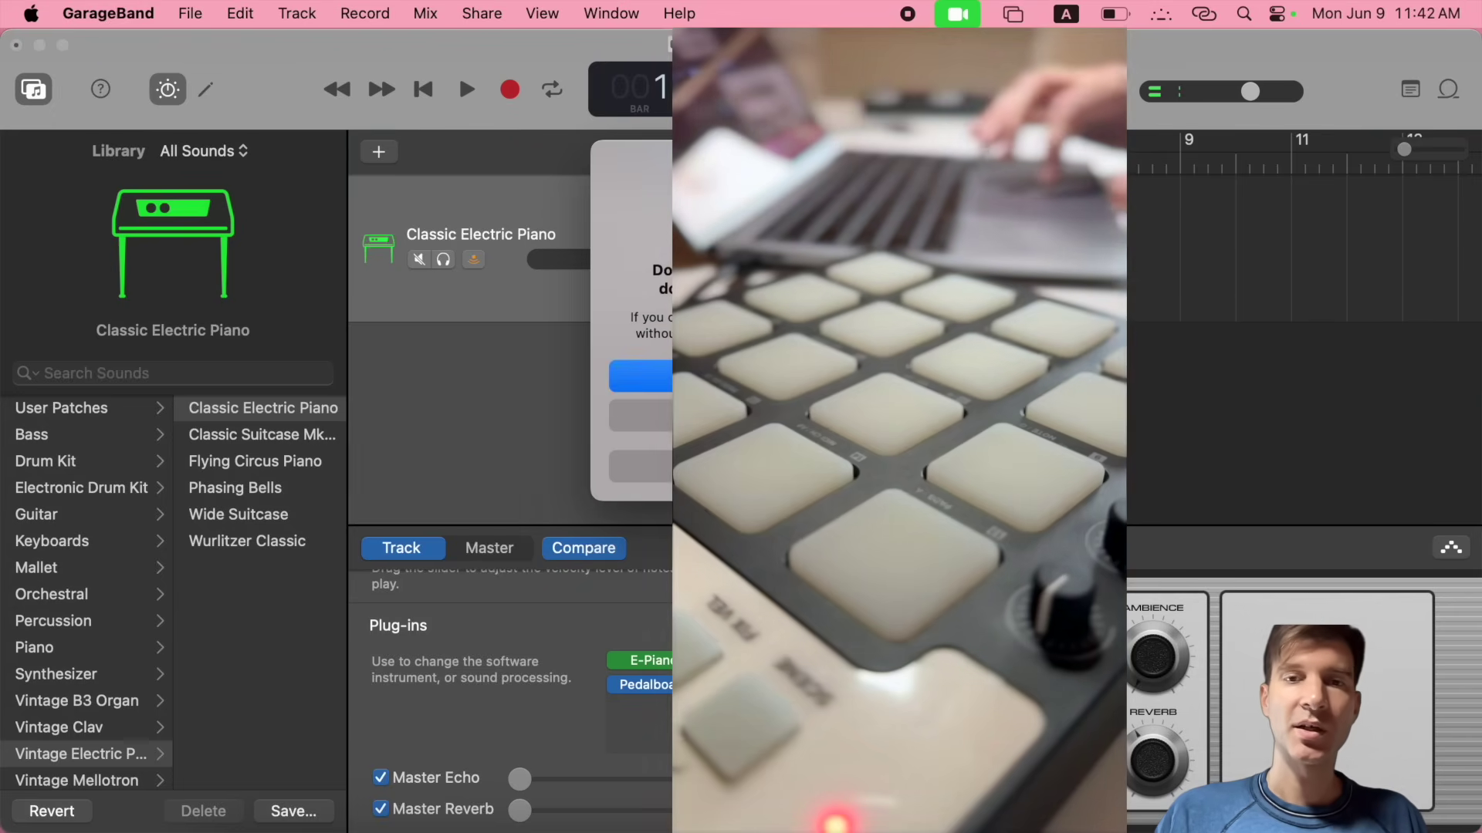
key(super+BackSpace)
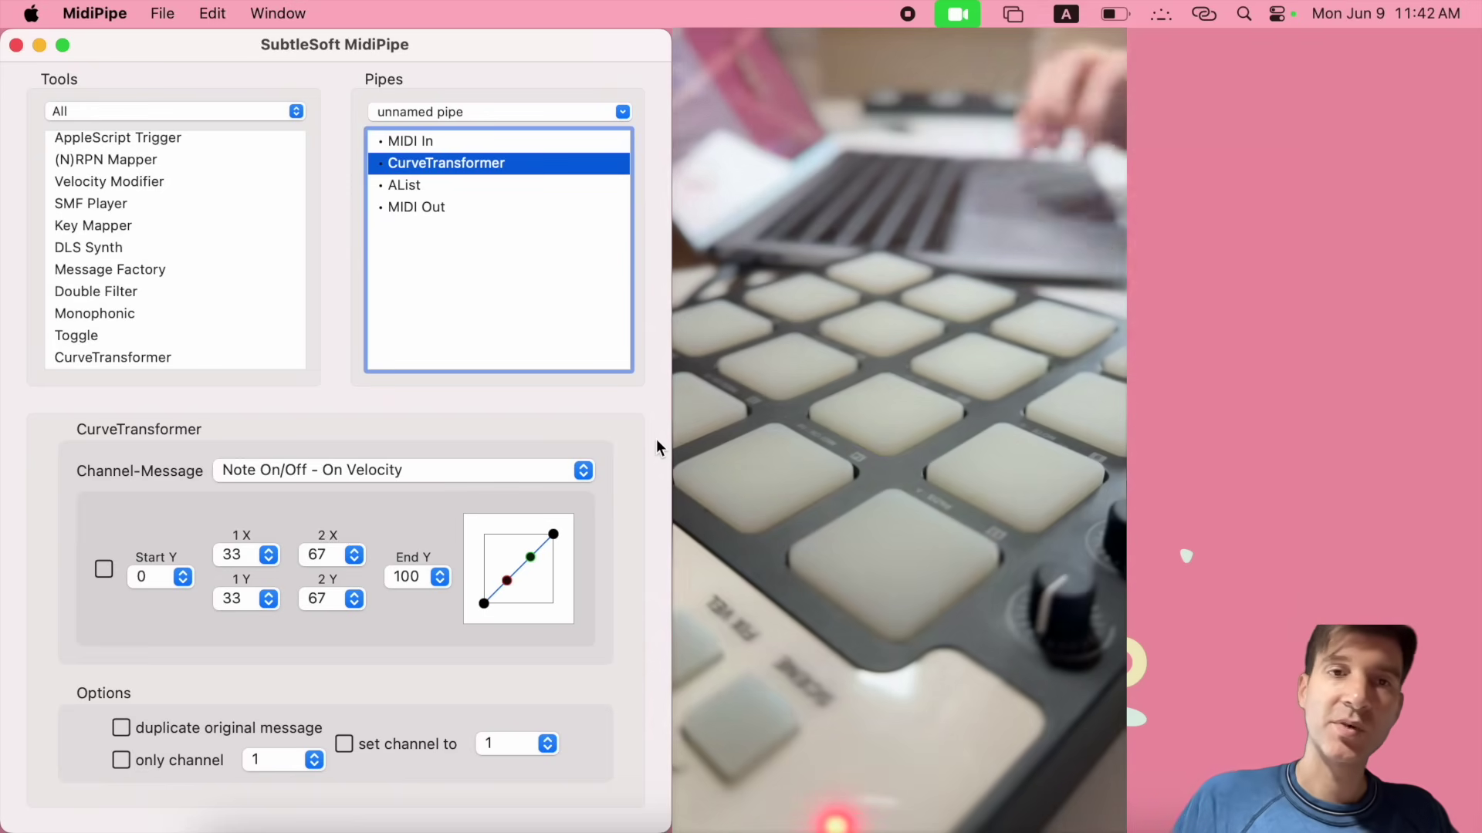
Compare the velocity values of C# 3 notes logged in AList, clearing the list between test hits
click(406, 185)
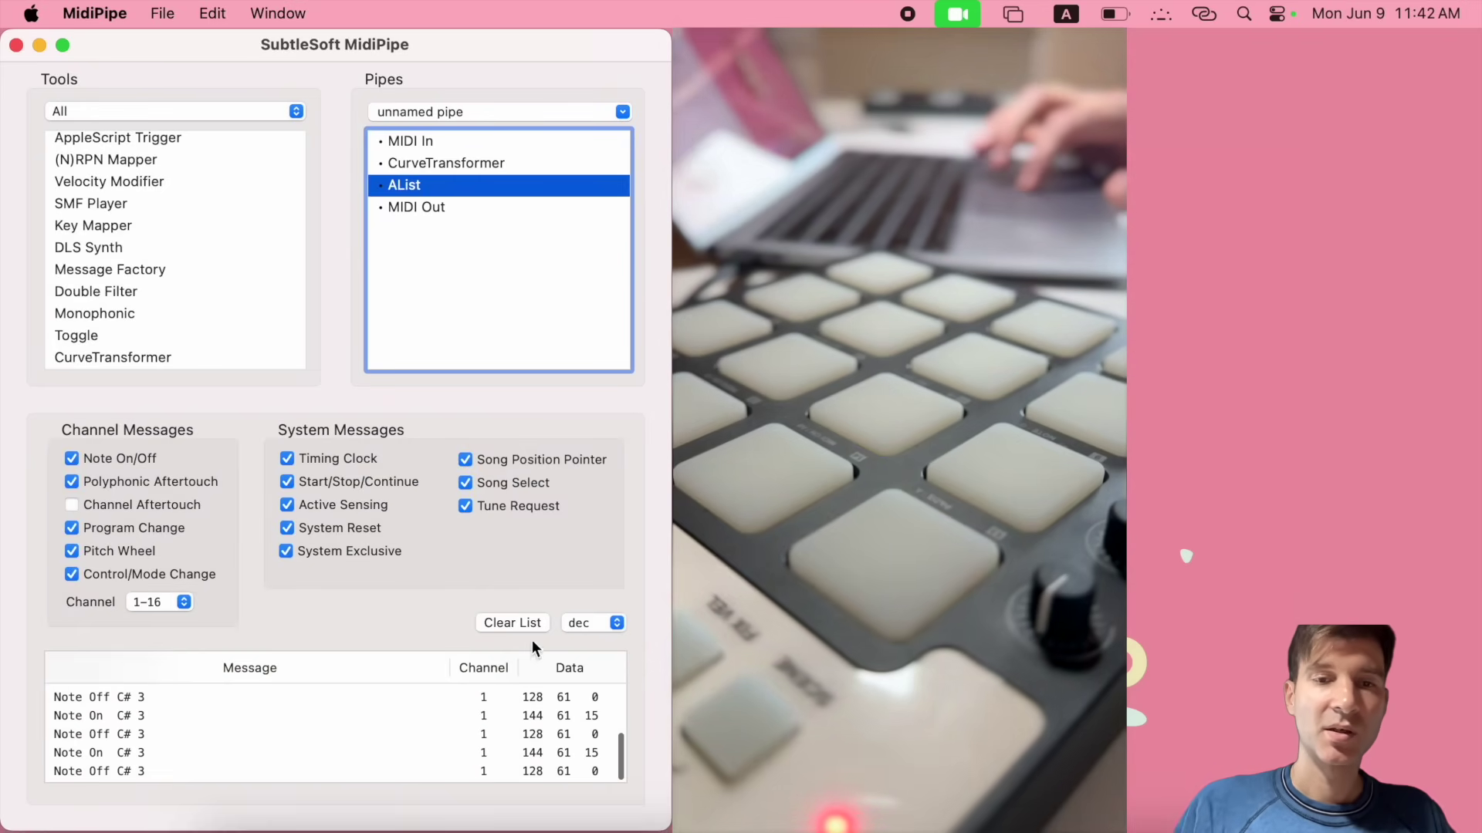
click(594, 754)
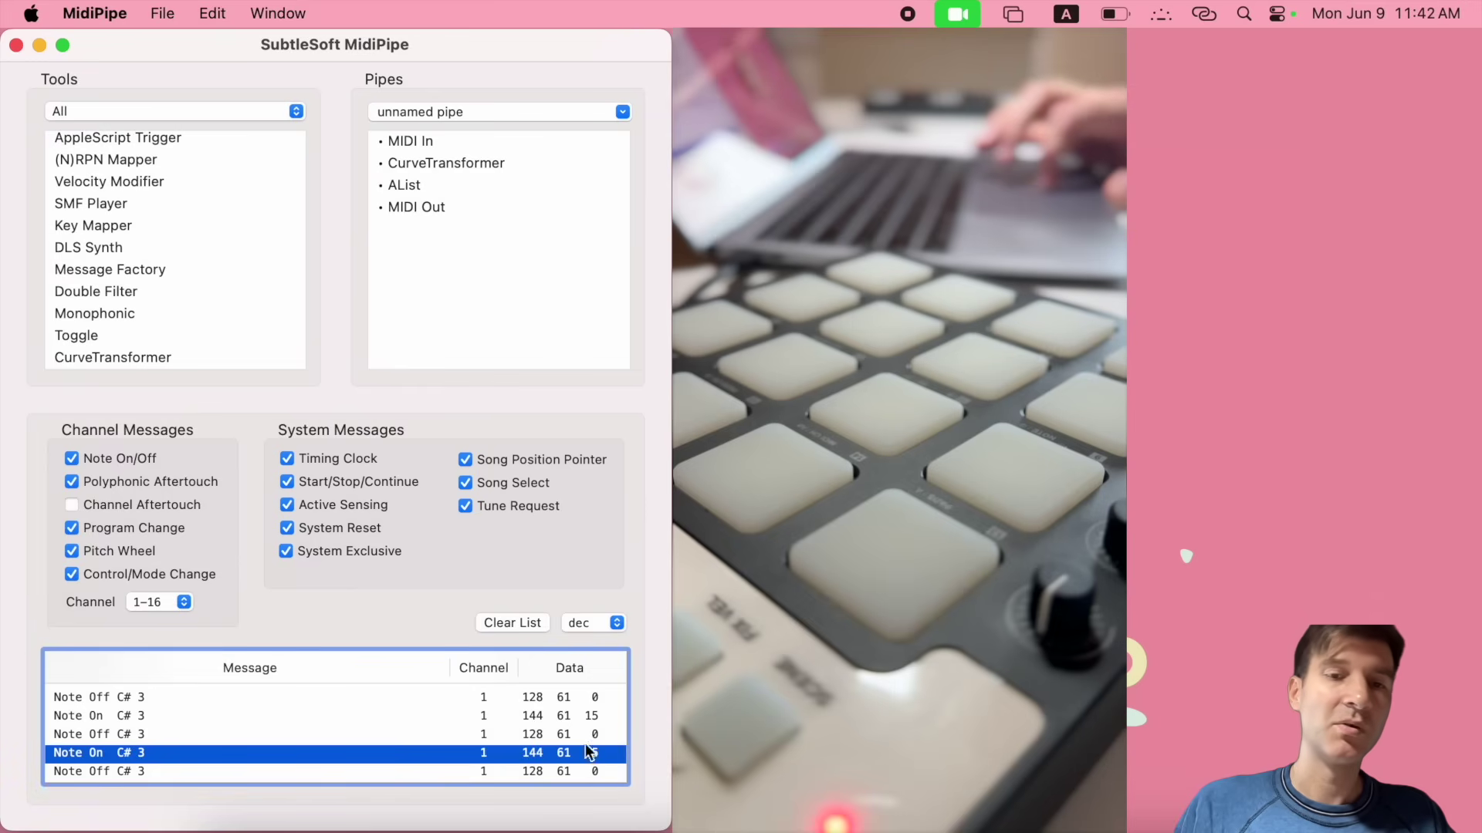
click(511, 622)
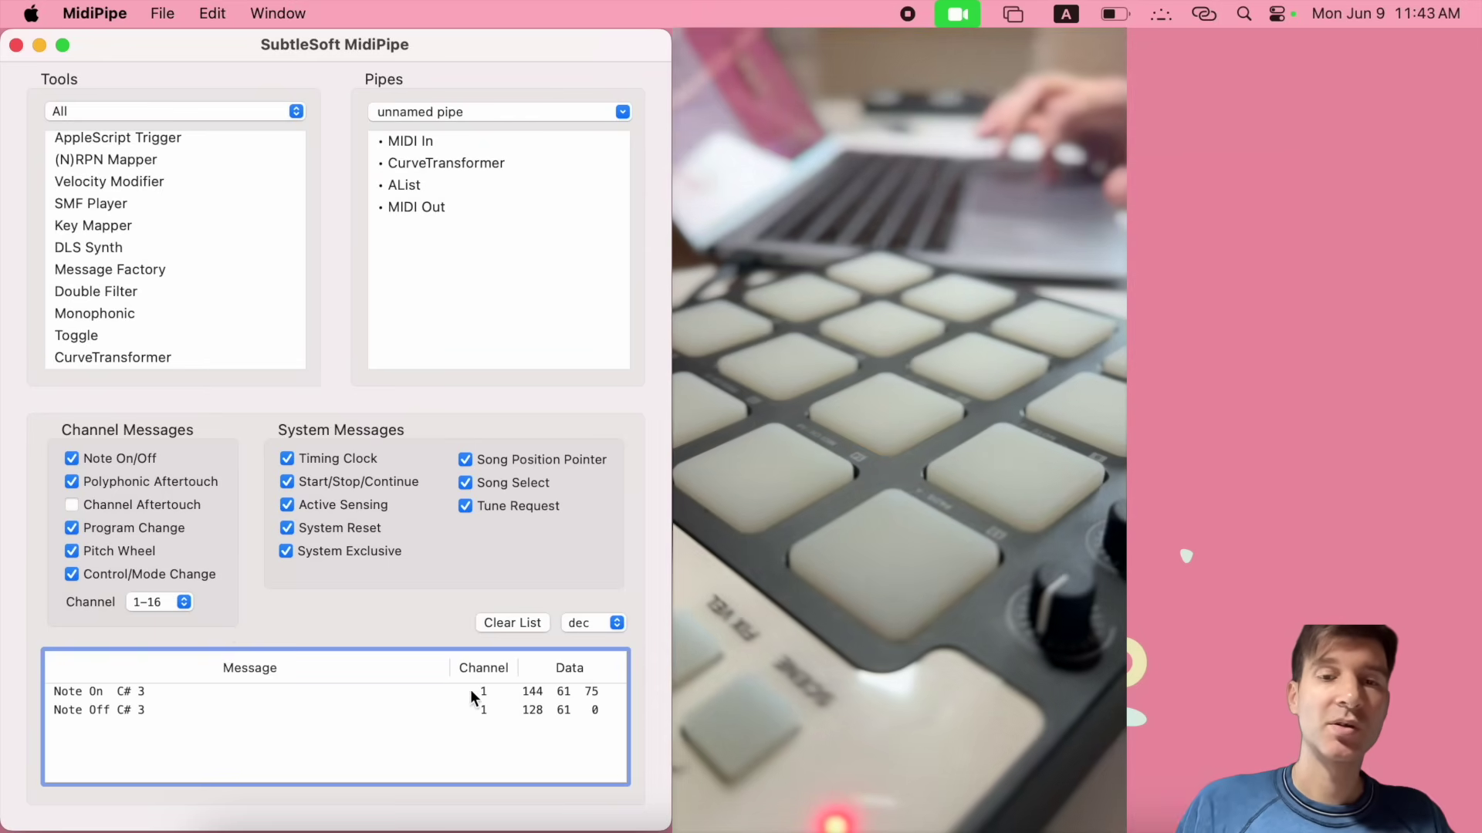
click(595, 693)
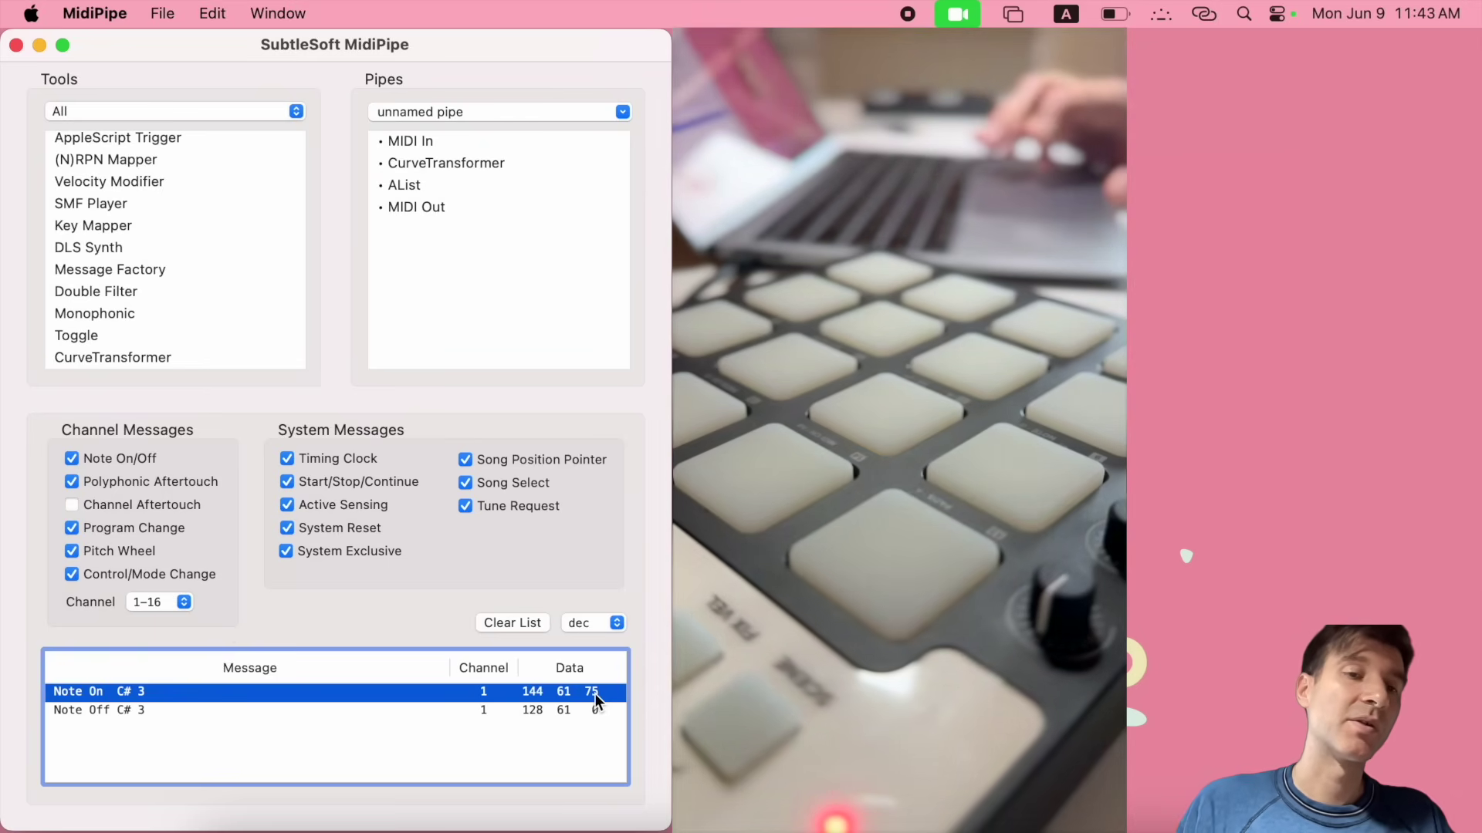
click(515, 622)
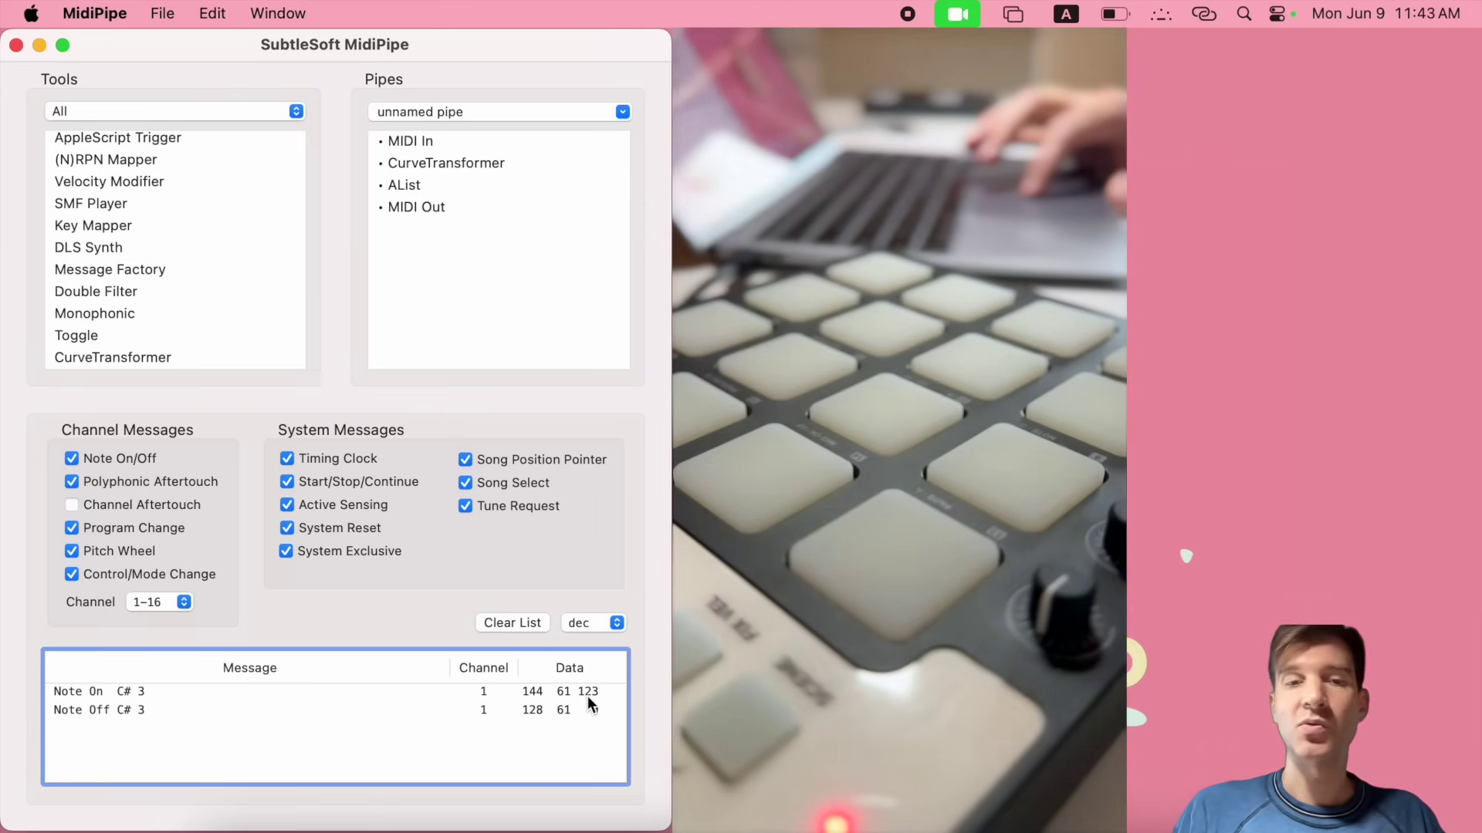
click(528, 623)
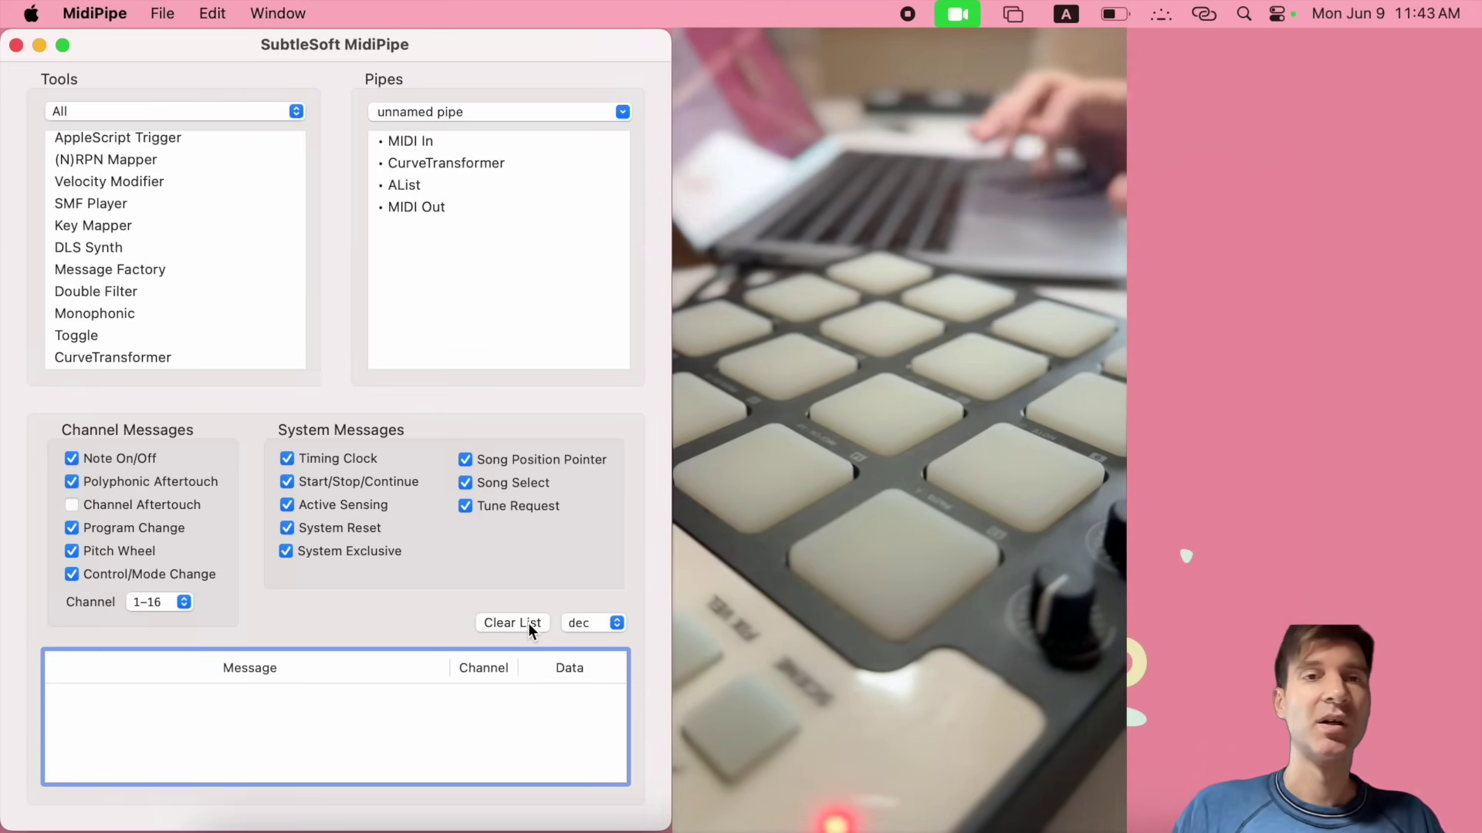
Enable the On Velocity curve in CurveTransformer and check the choices offered for its 1 X value
click(452, 165)
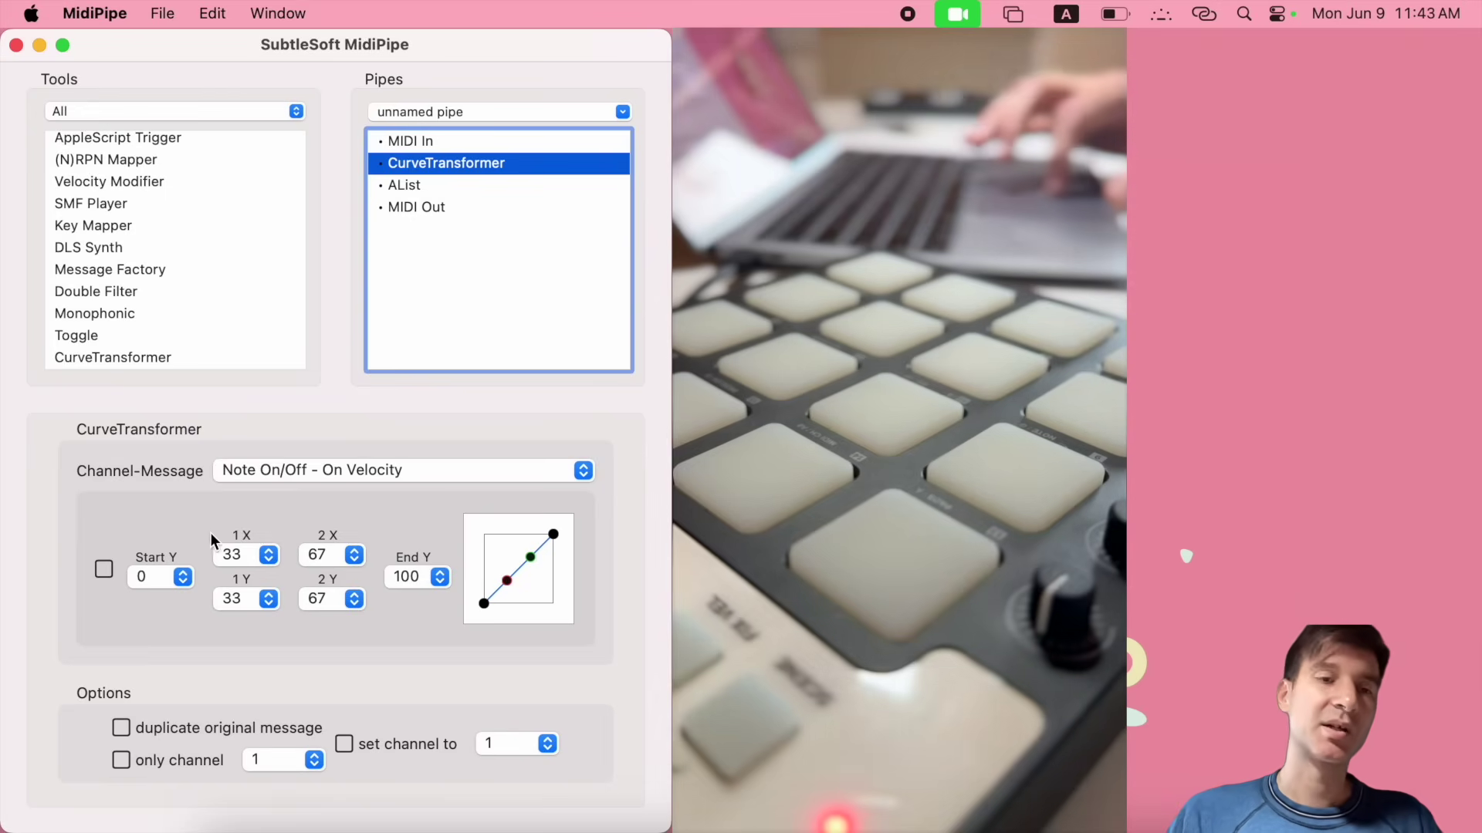
click(105, 569)
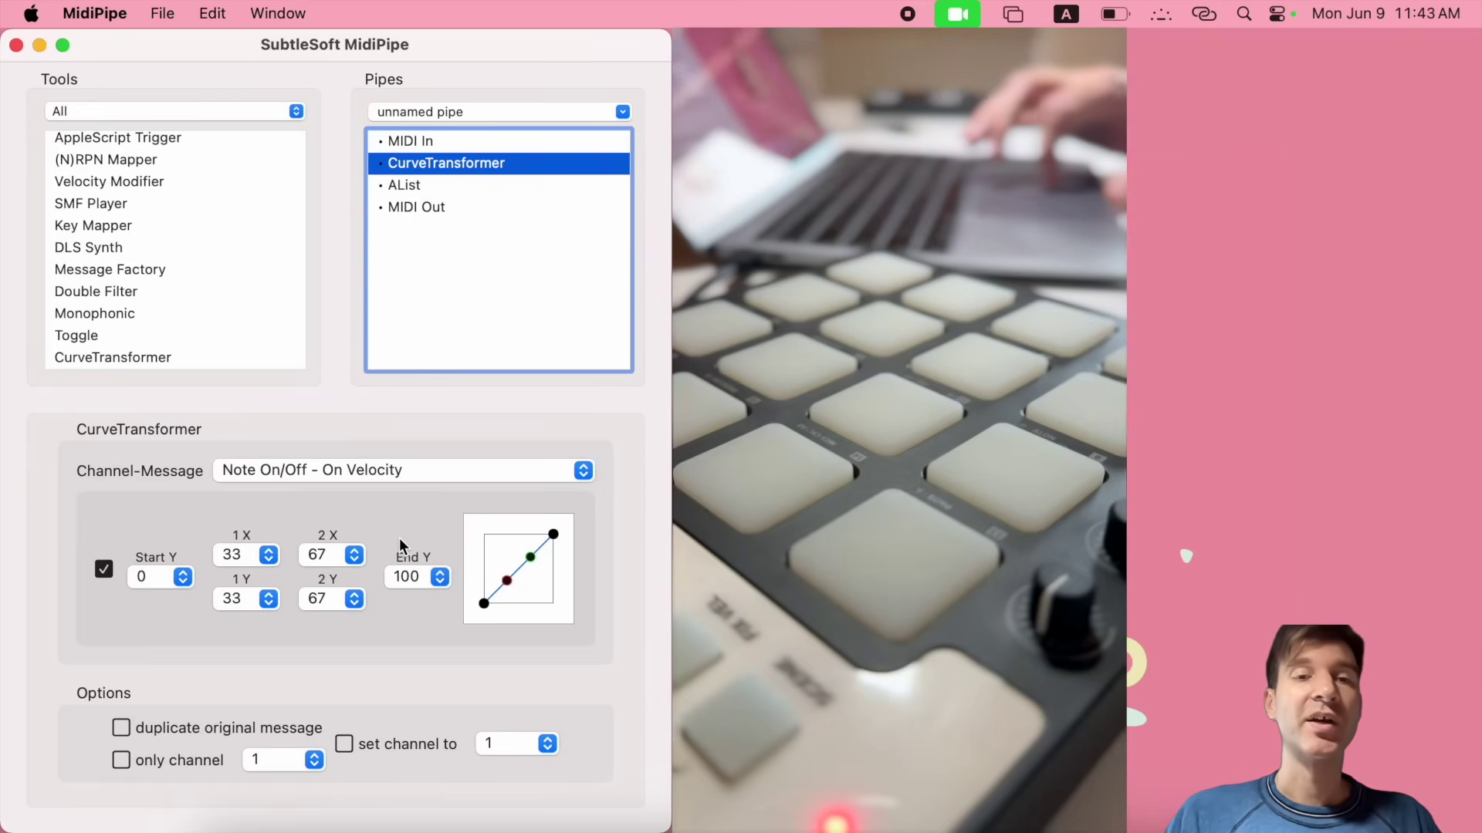
click(266, 555)
click(295, 523)
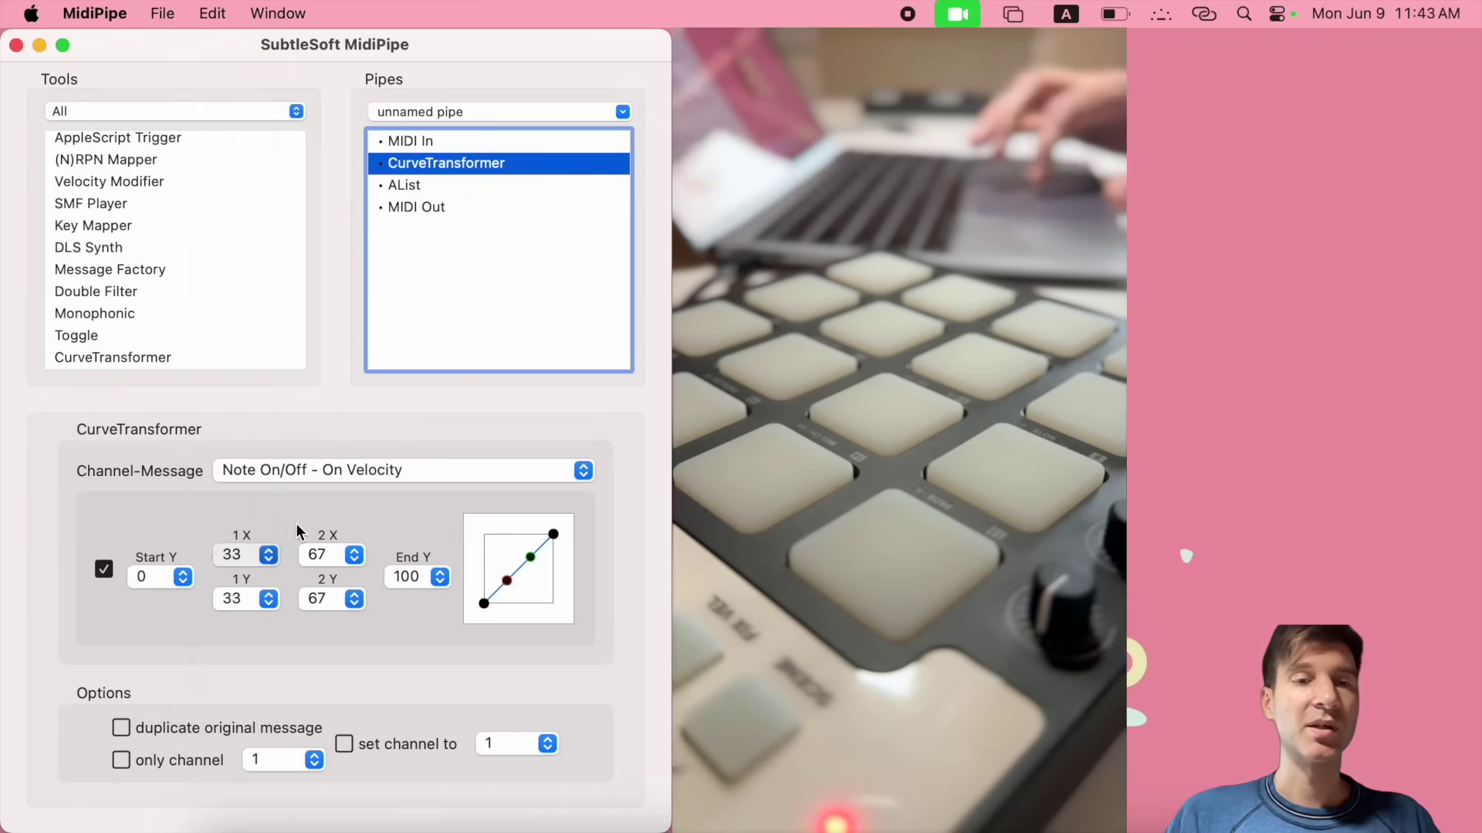
Reshape the On Velocity curve upward with point 1 at X 3, Y 97 and point 2 at X 25, Y 100, then check the E 2 velocity in AList
click(354, 556)
click(392, 510)
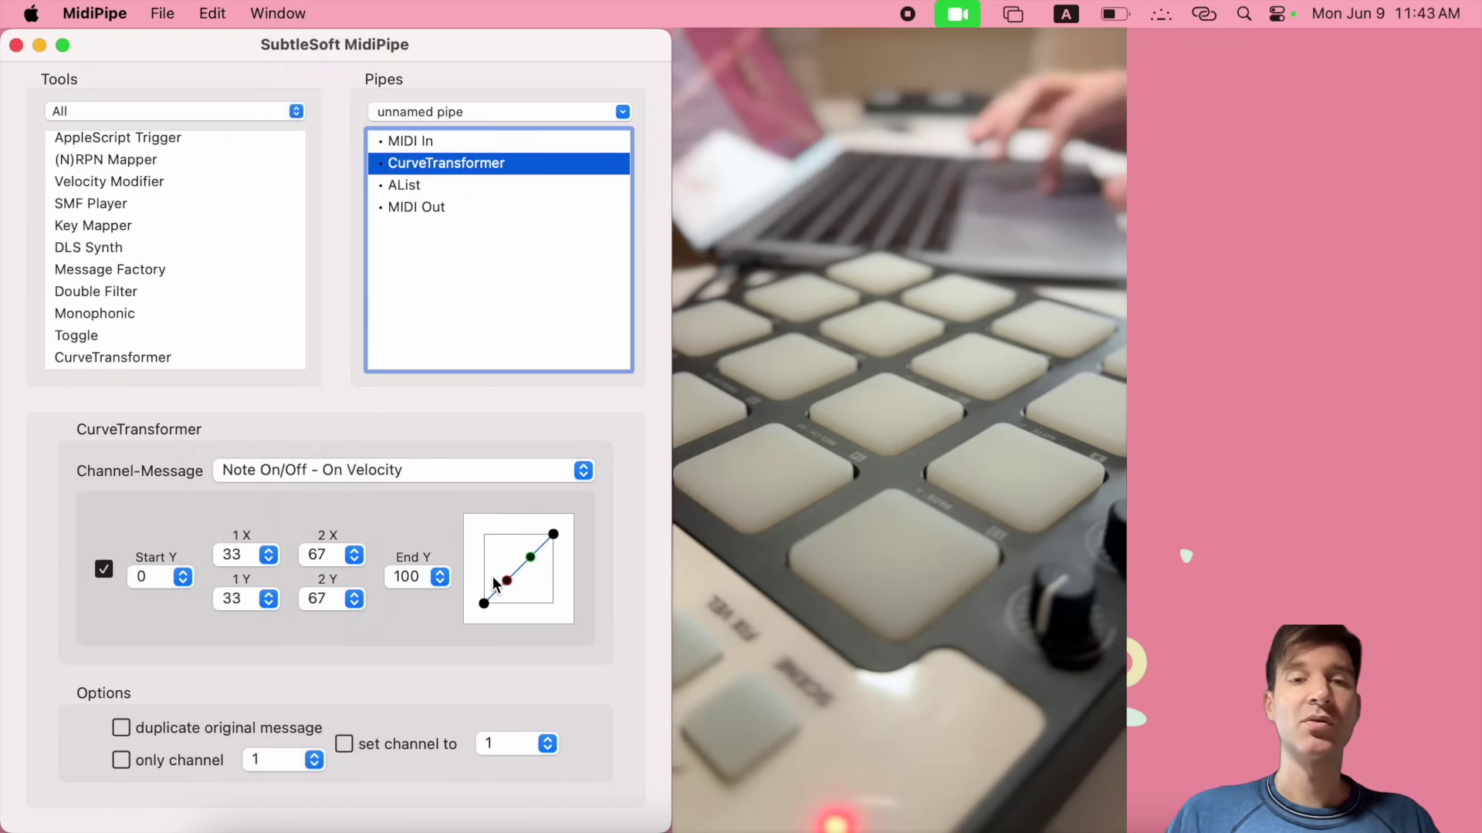
drag(510, 582, 507, 542)
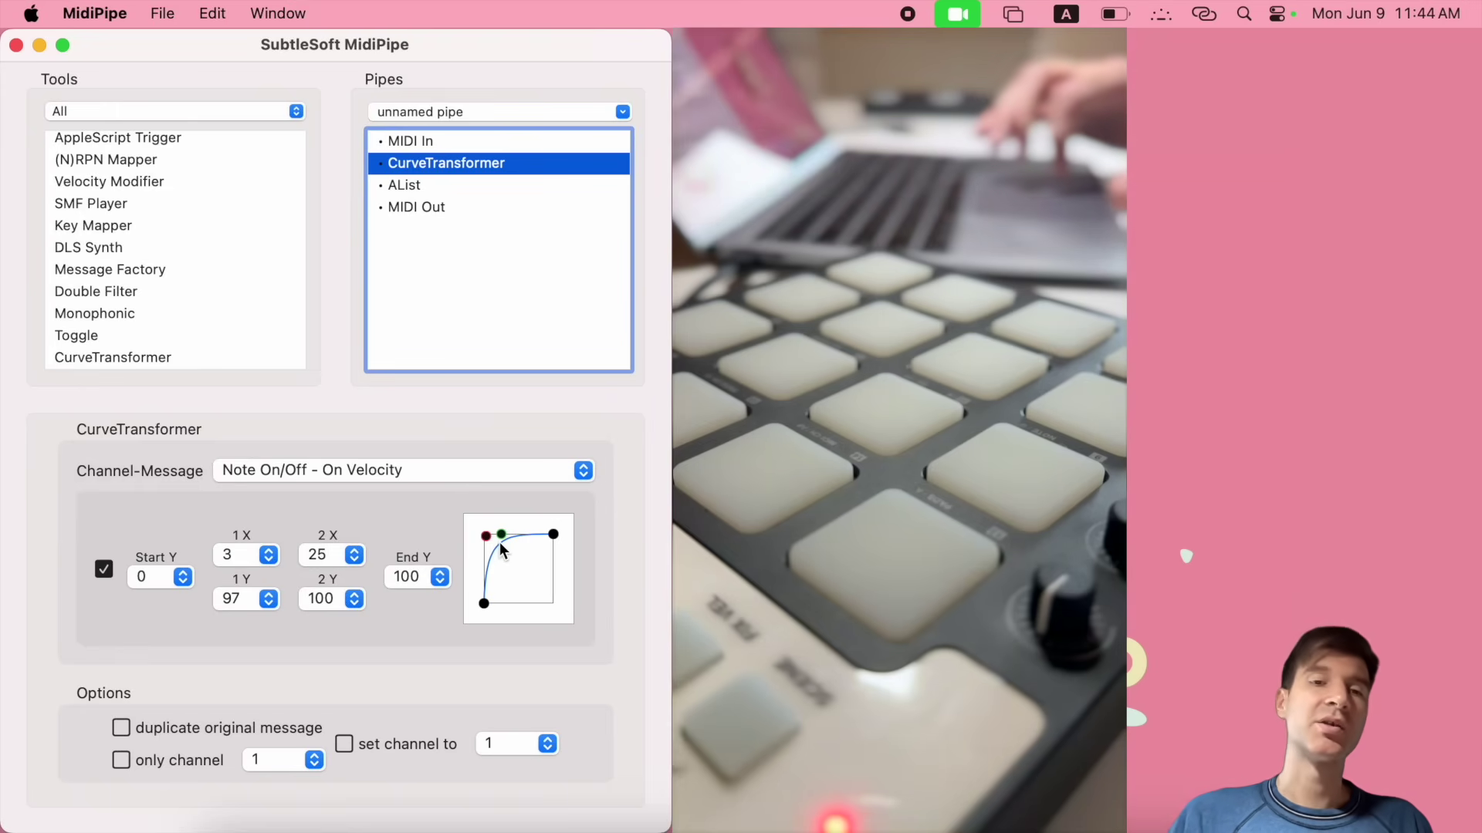
click(406, 188)
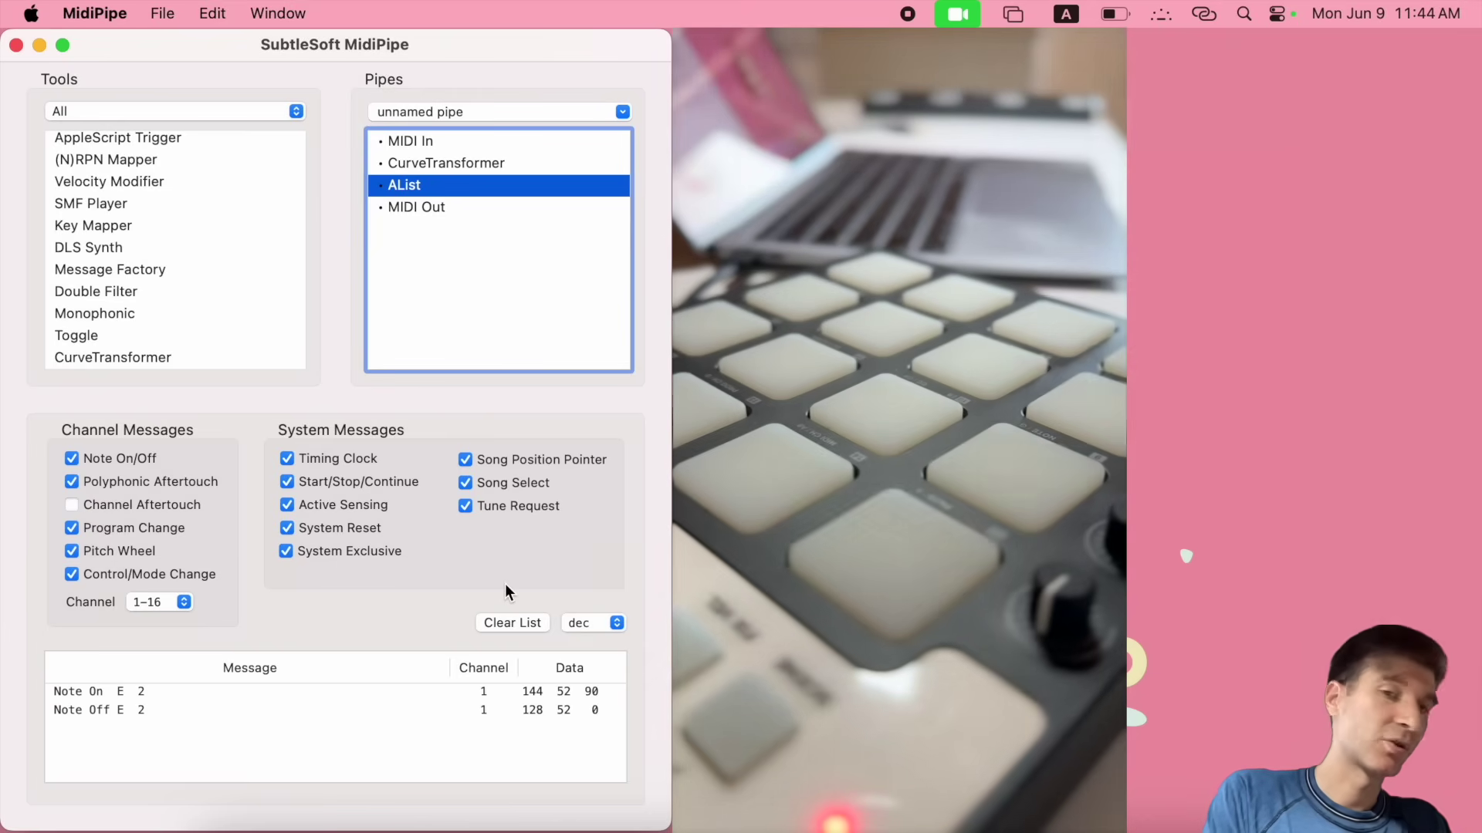
click(593, 696)
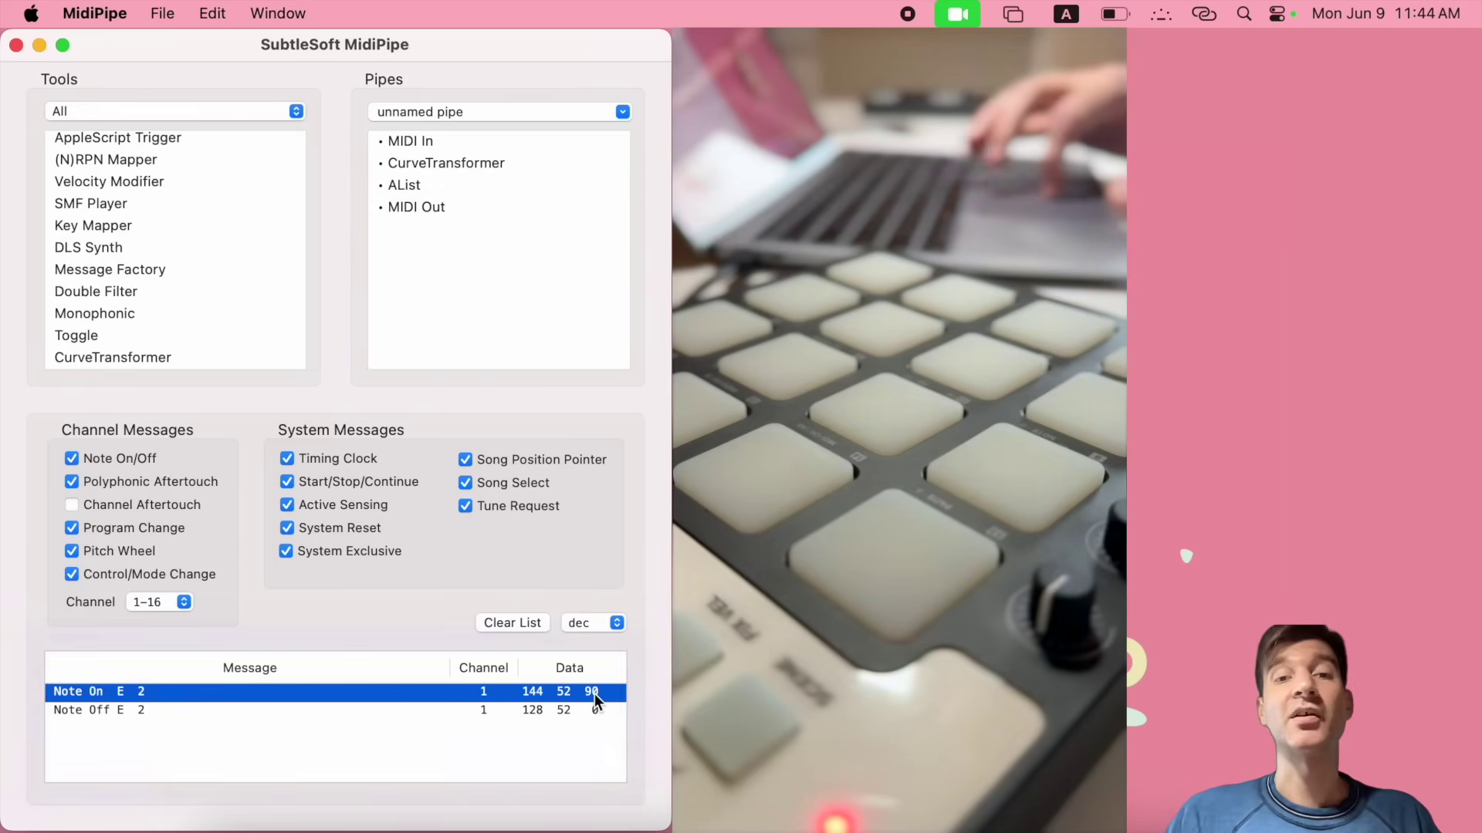
Enable duplicating the original message in CurveTransformer and set the transformed message's channel to 5
click(430, 165)
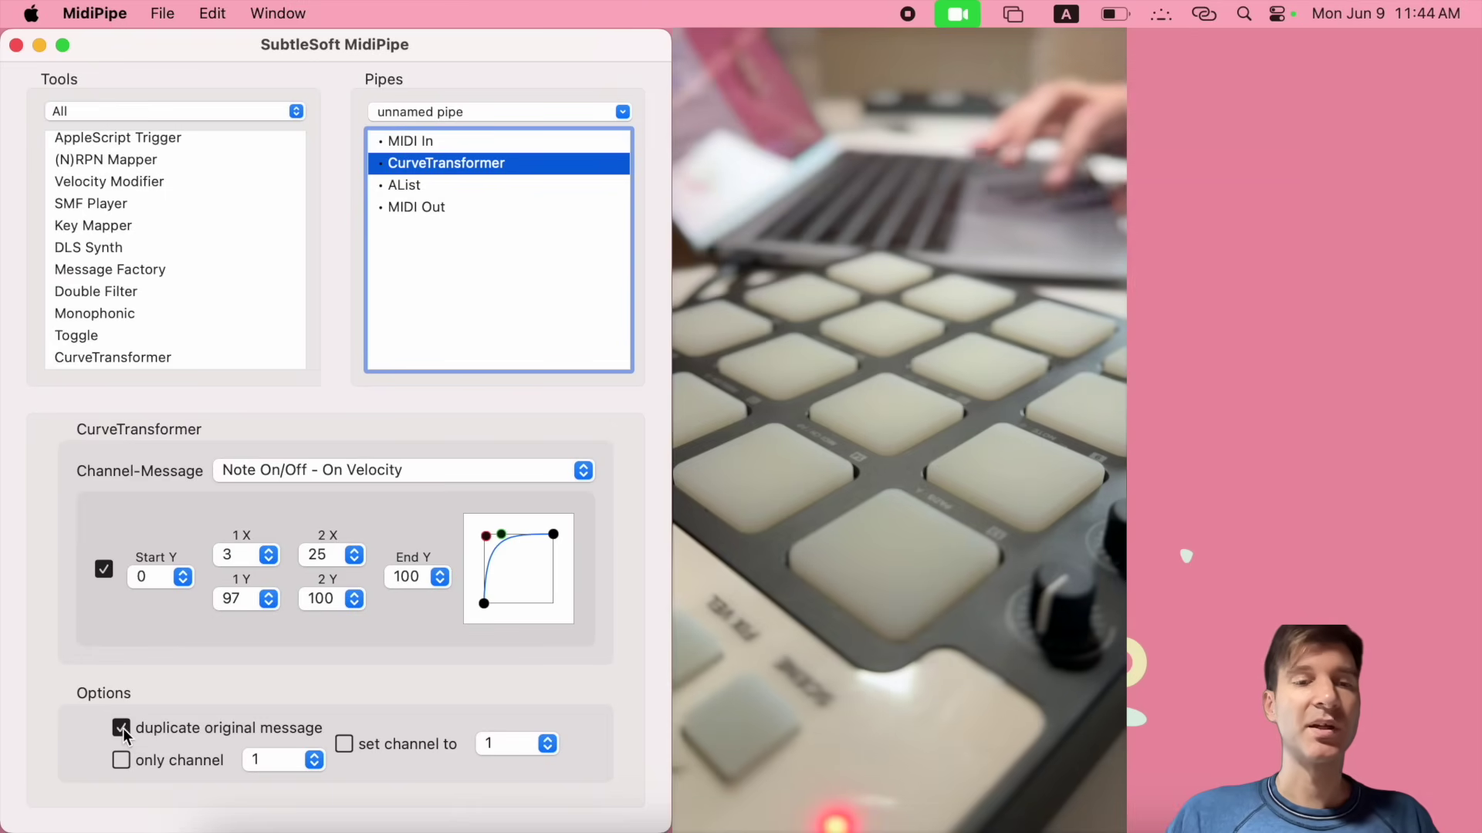
click(345, 744)
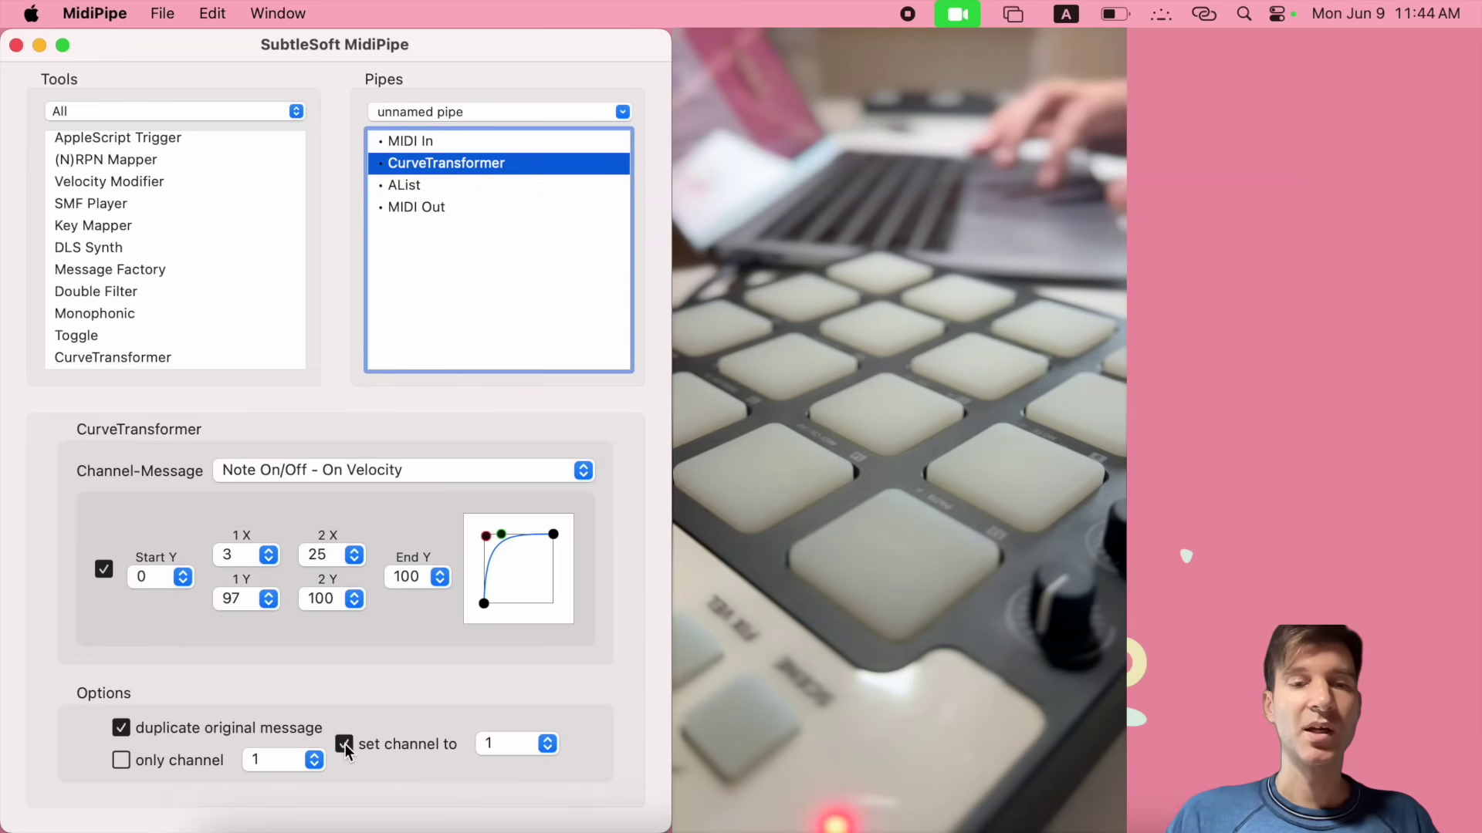
click(534, 747)
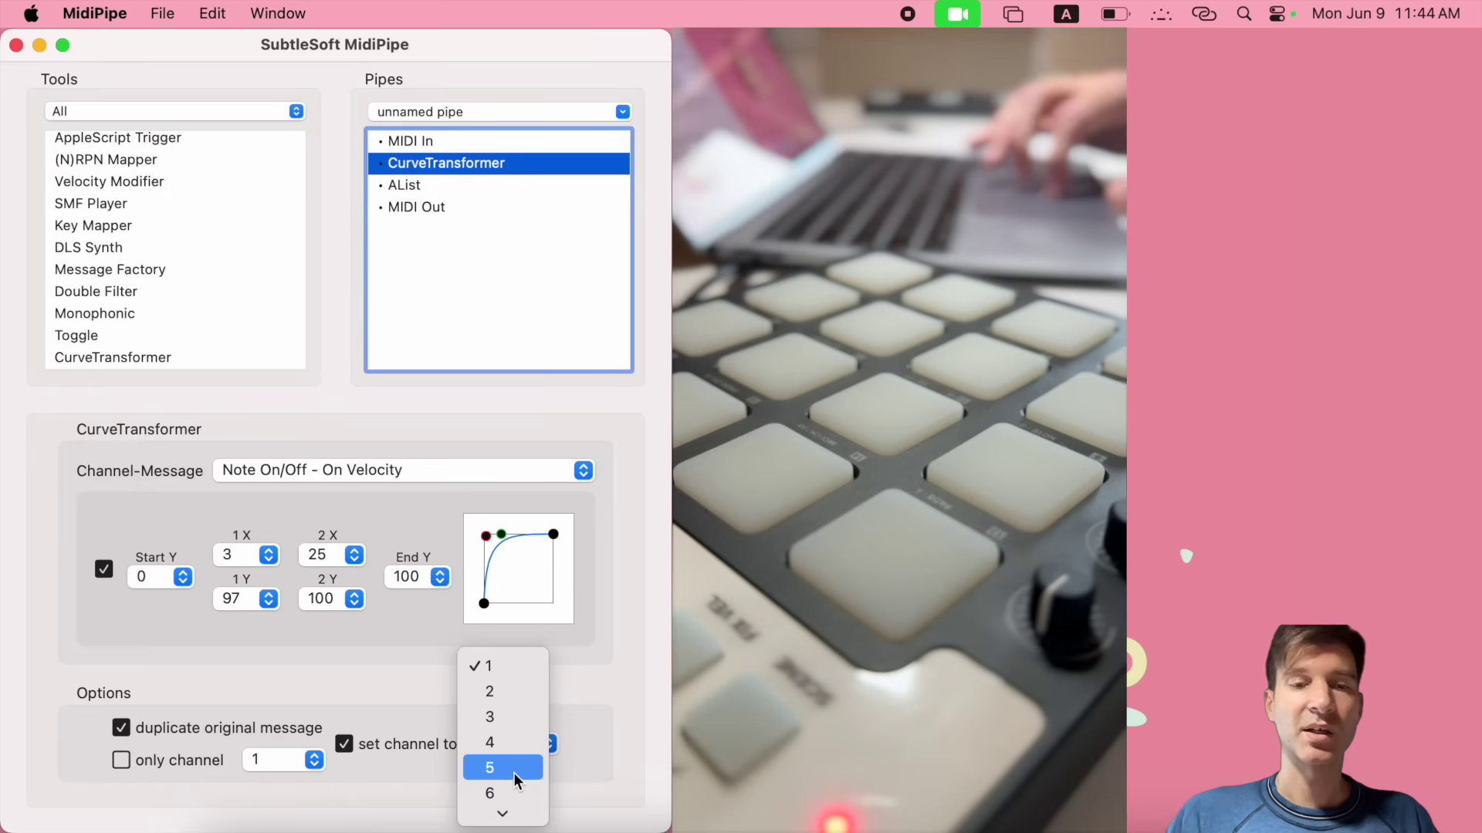
click(514, 770)
Clear AList and compare the velocities of the original E 2 note on channel 1 and its duplicate on channel 5
click(407, 186)
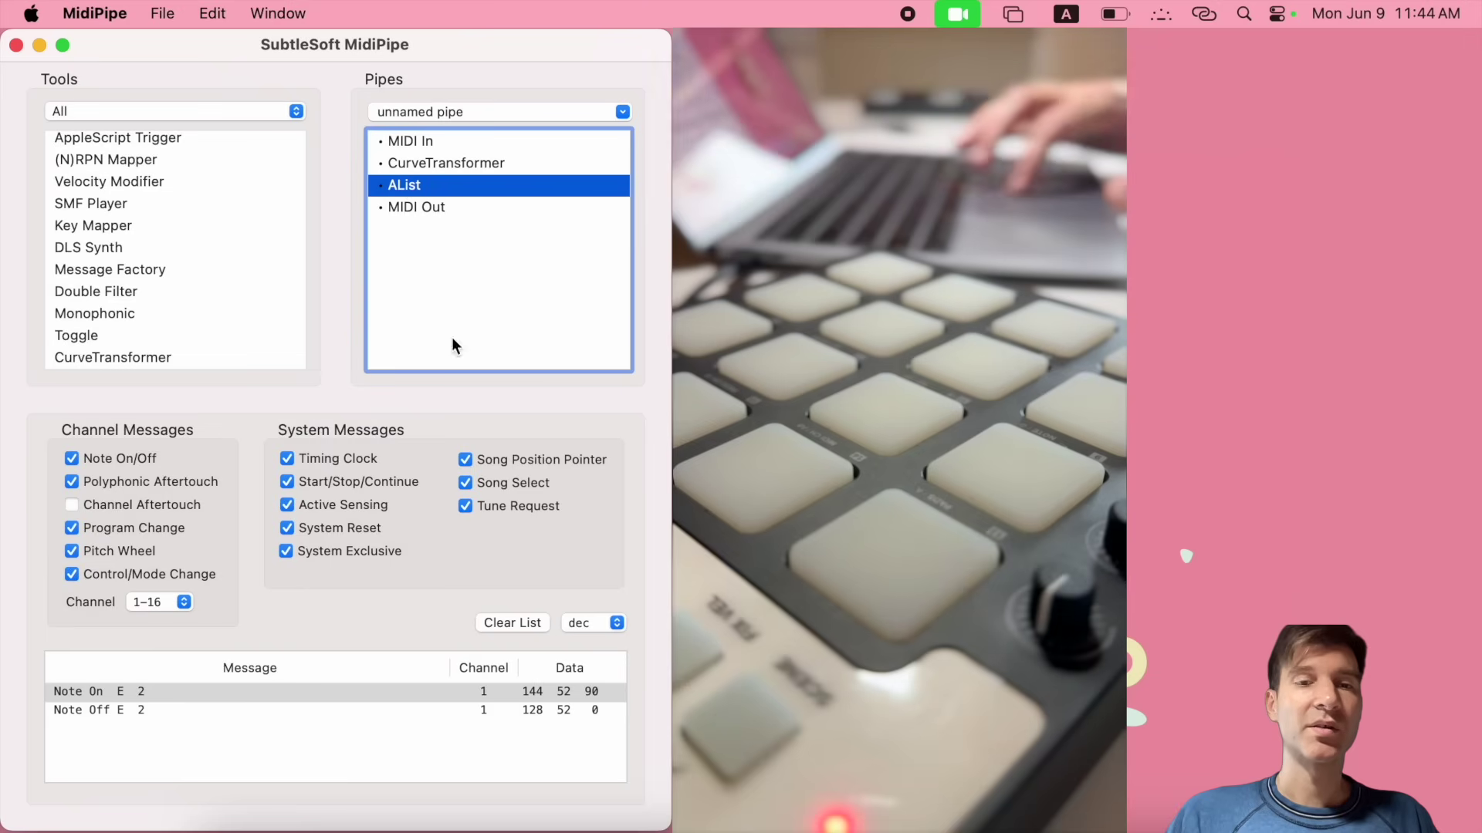
click(500, 622)
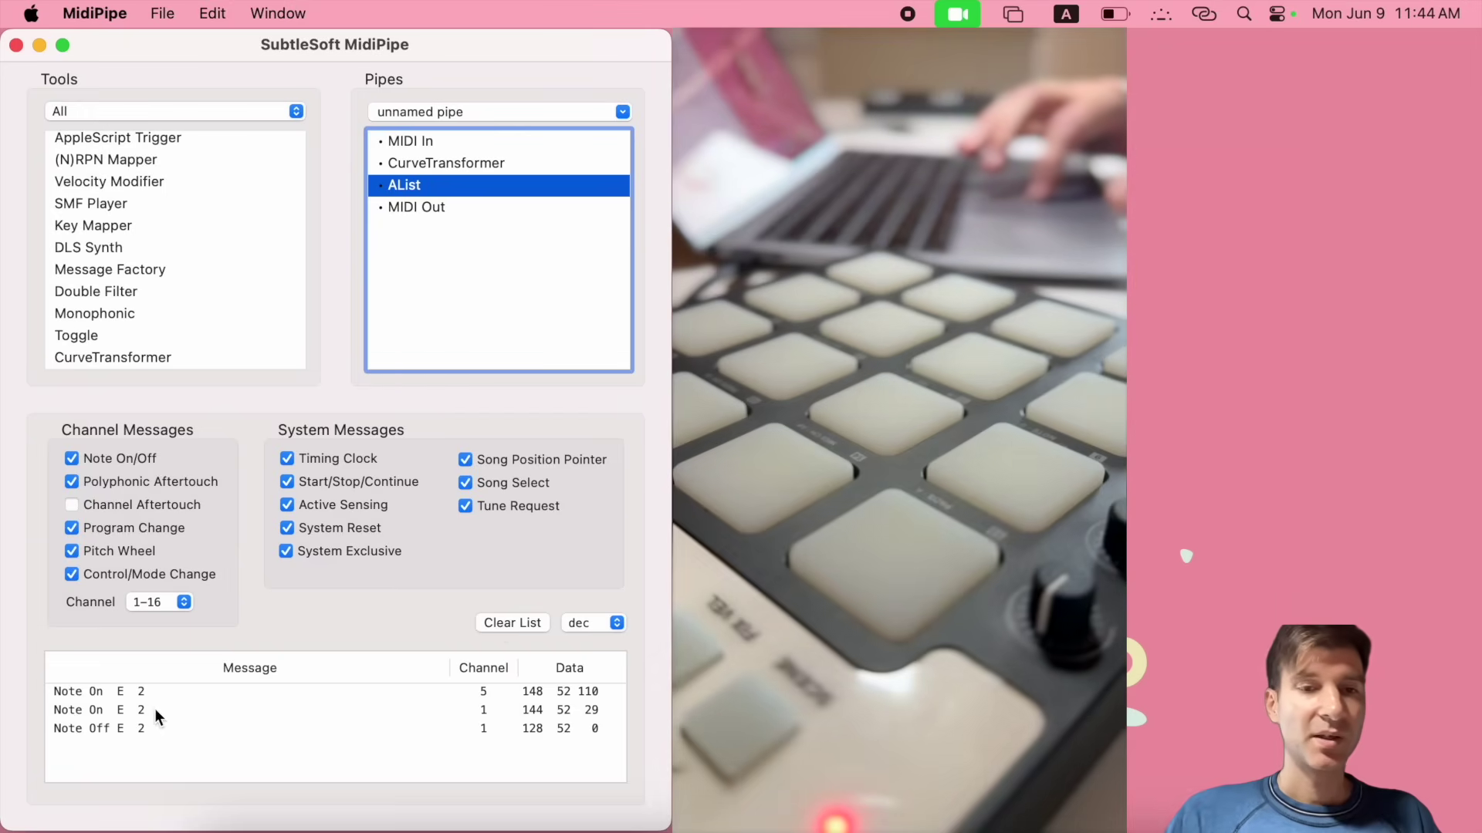
click(100, 711)
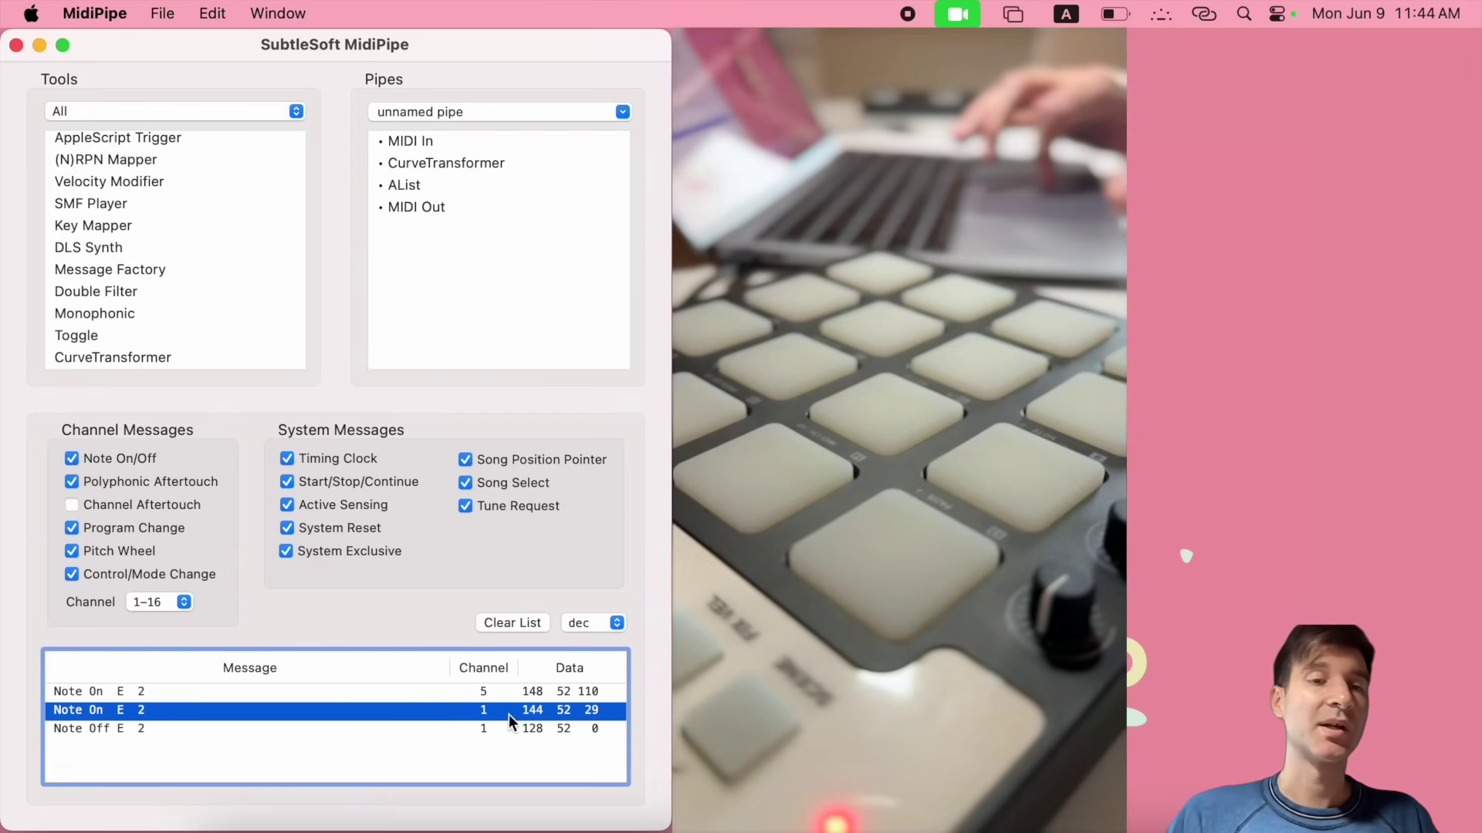
click(128, 692)
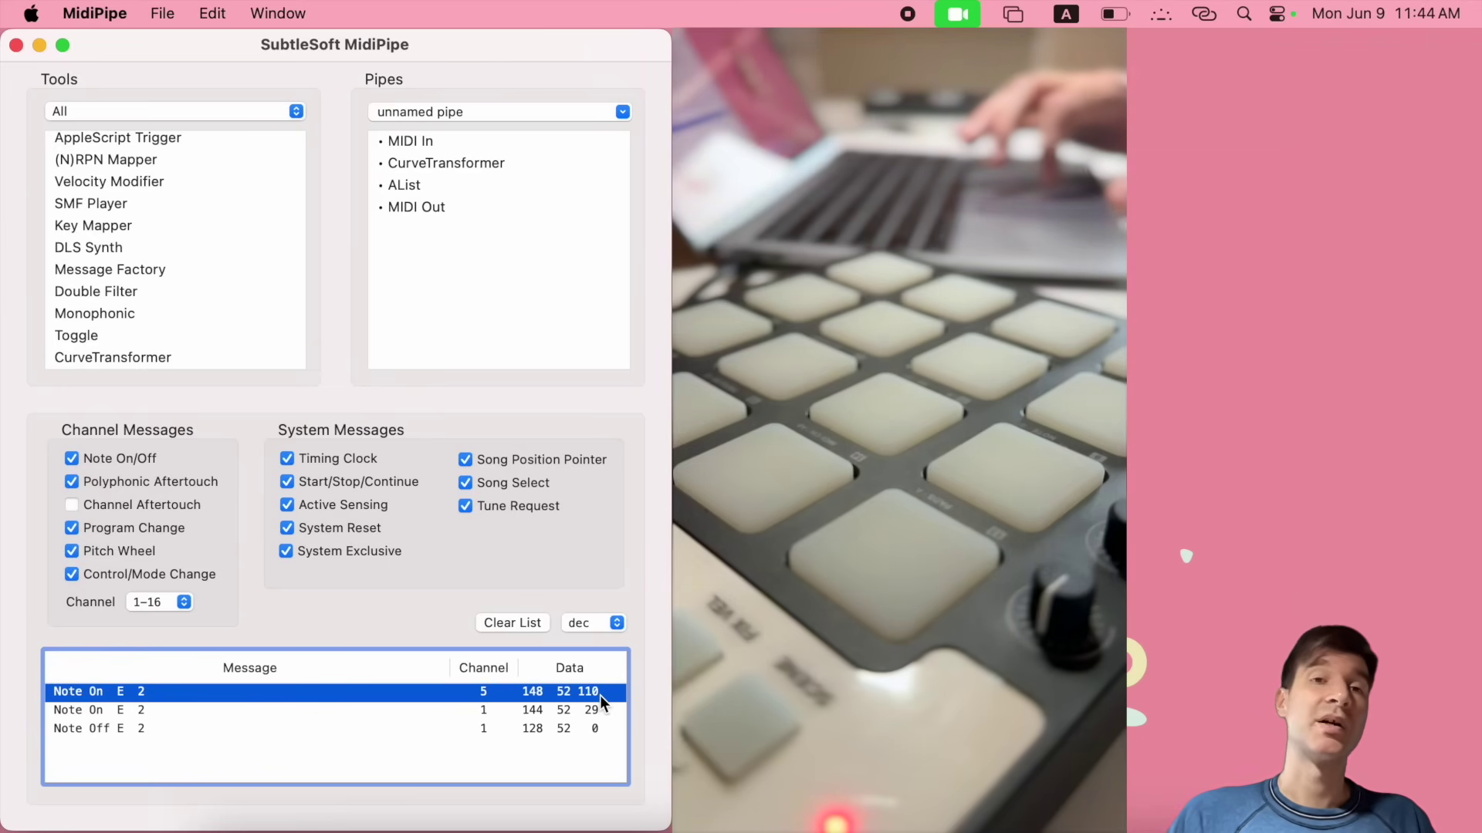
Bend the On Velocity curve downward with point 1 at X 95, Y 2 and point 2 at X 99, Y 14
click(469, 164)
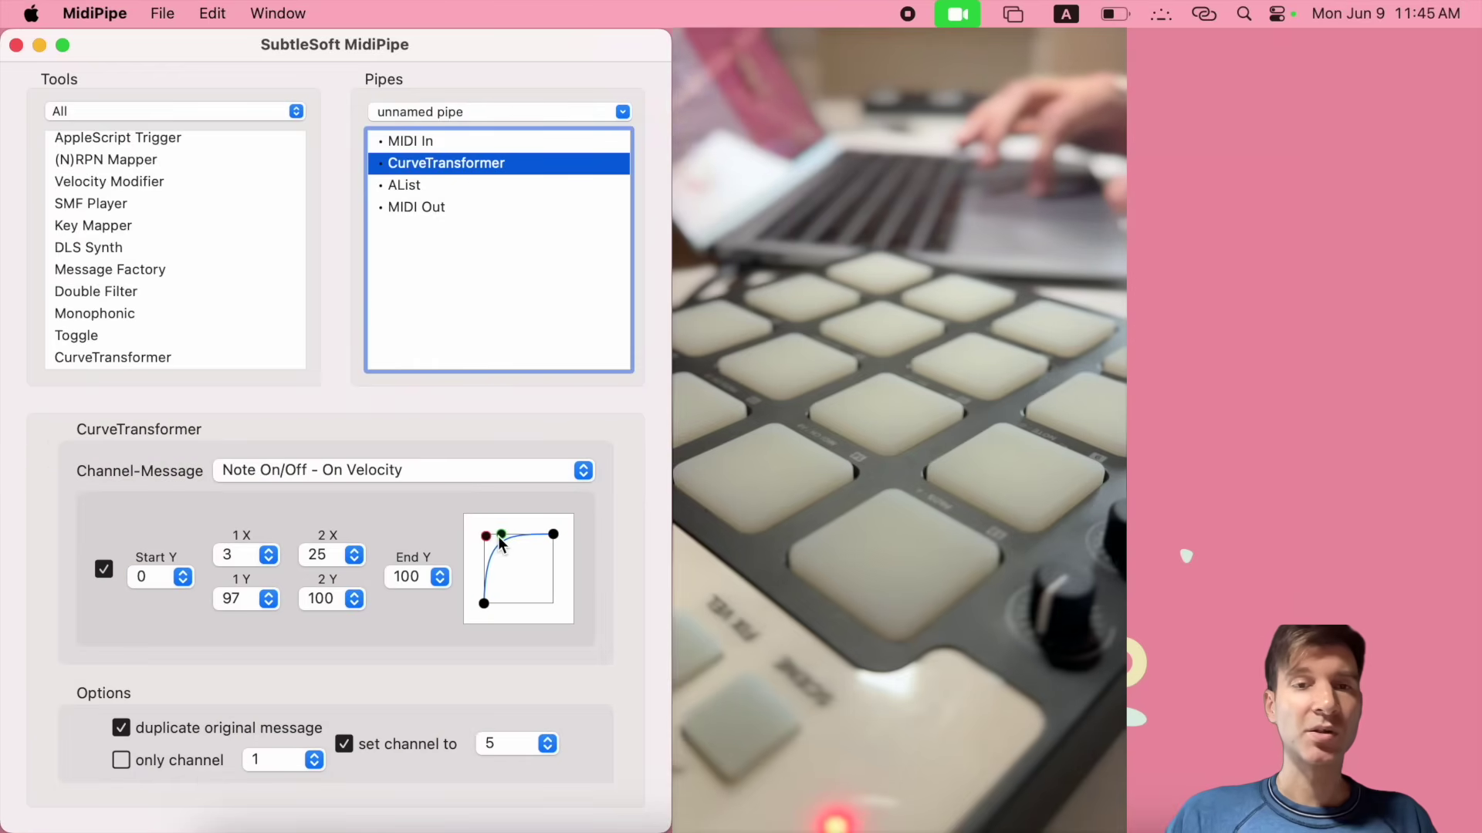
drag(499, 537, 547, 592)
drag(486, 541, 532, 609)
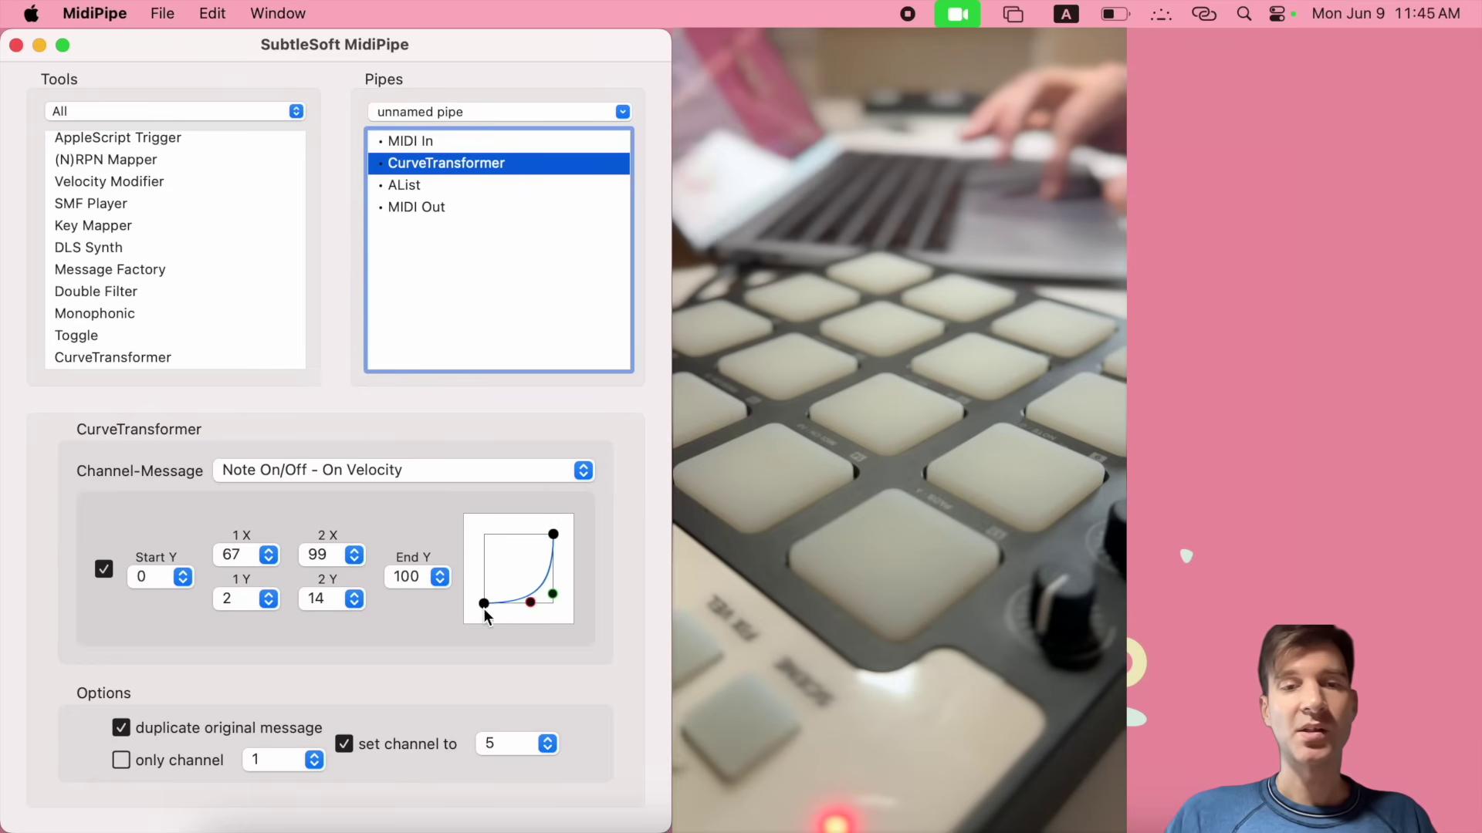
drag(531, 608, 544, 607)
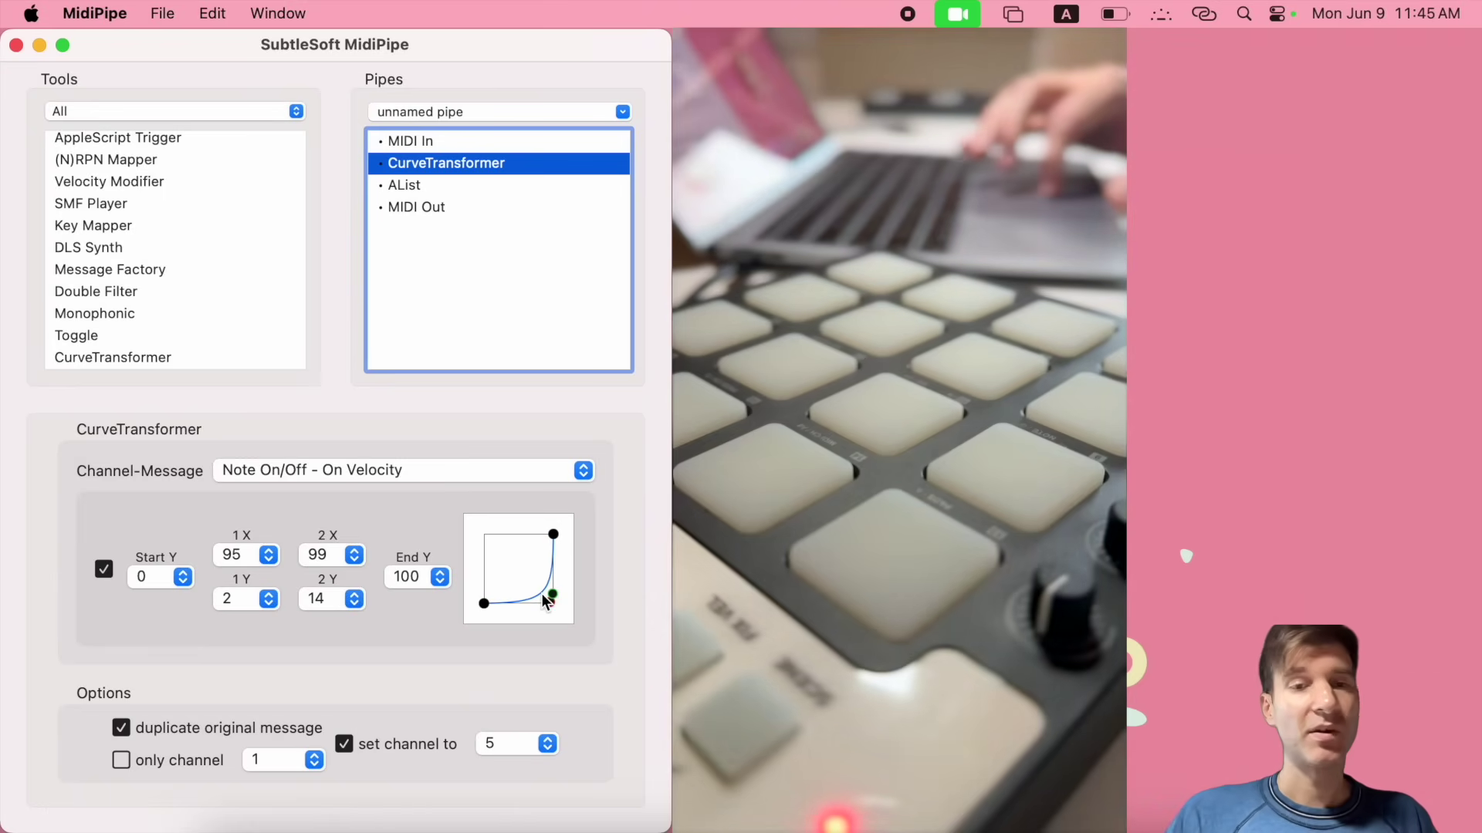
Clear AList again and compare the E 2 Note On velocities on channels 1 and 5 with the downward curve
click(412, 187)
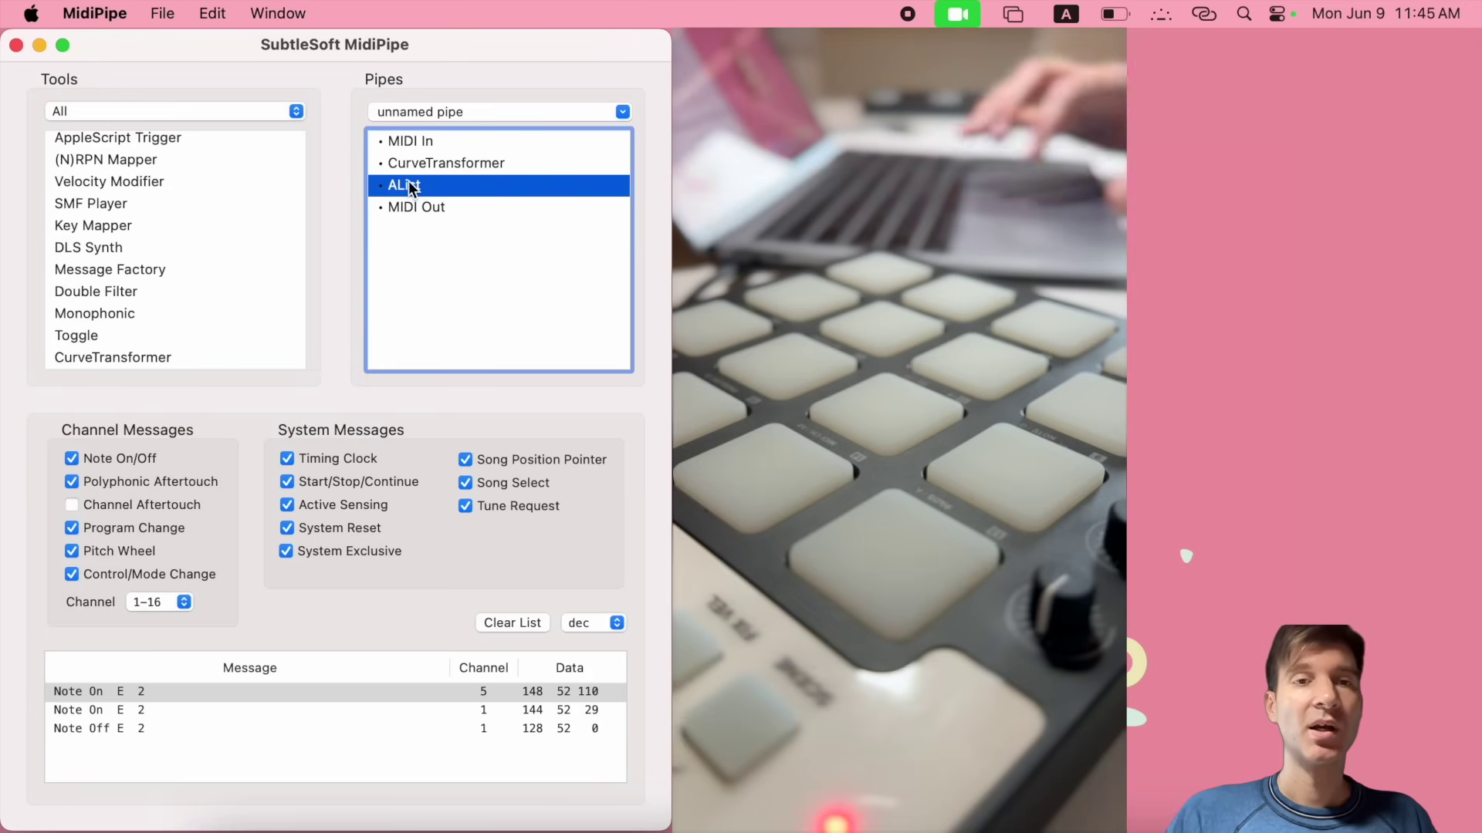
click(507, 624)
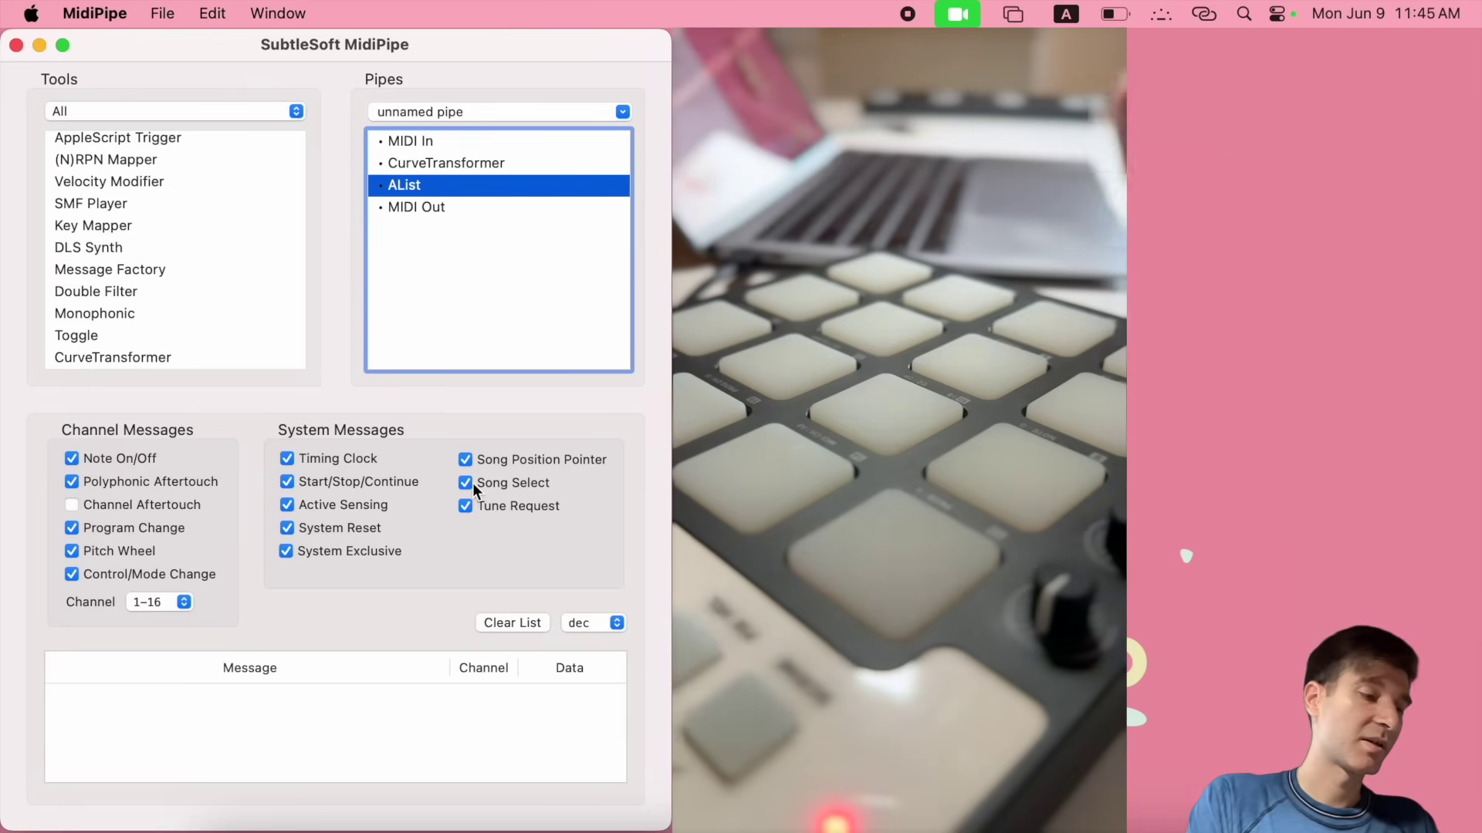
click(104, 709)
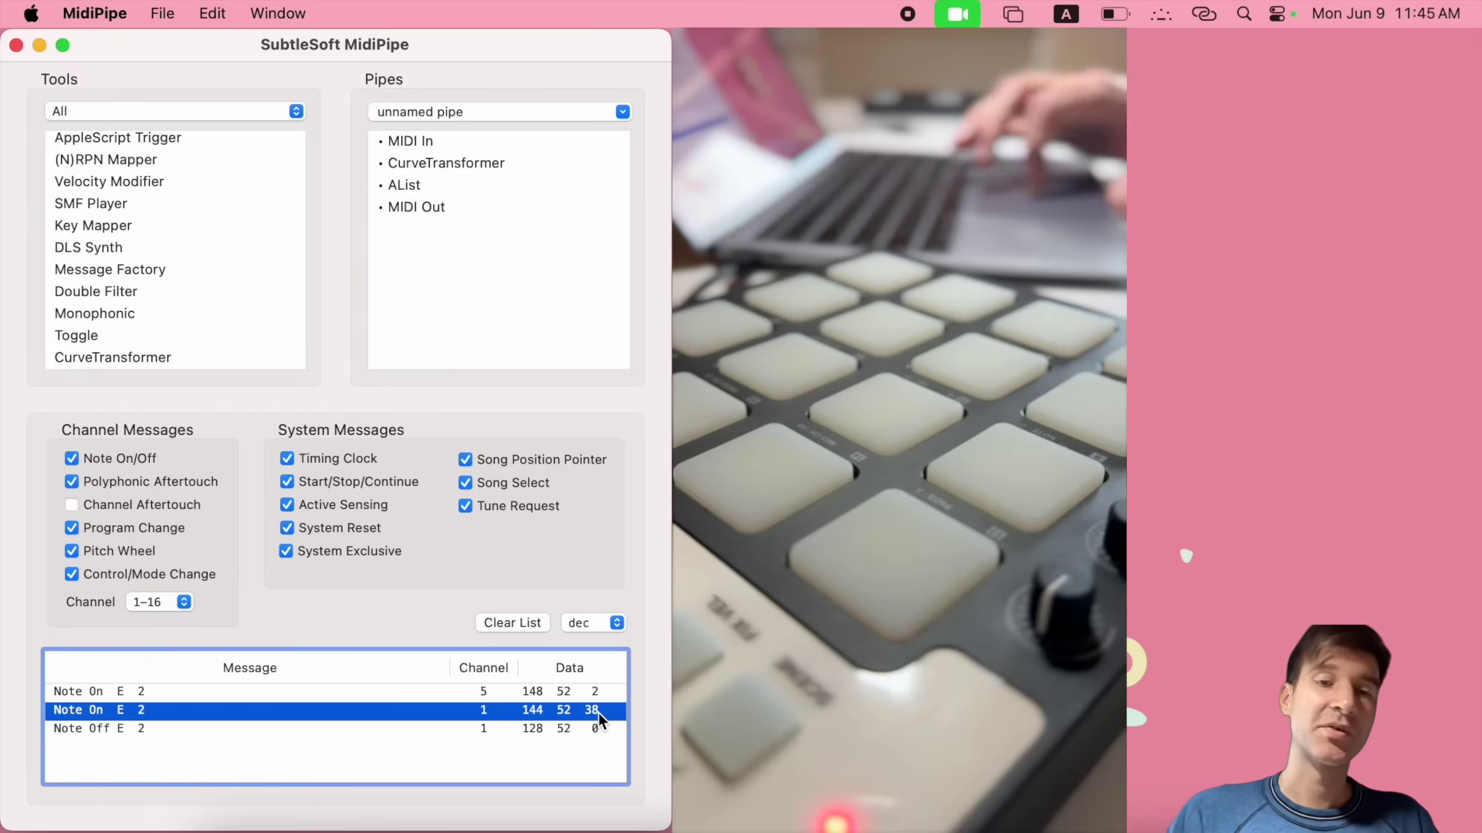
click(131, 689)
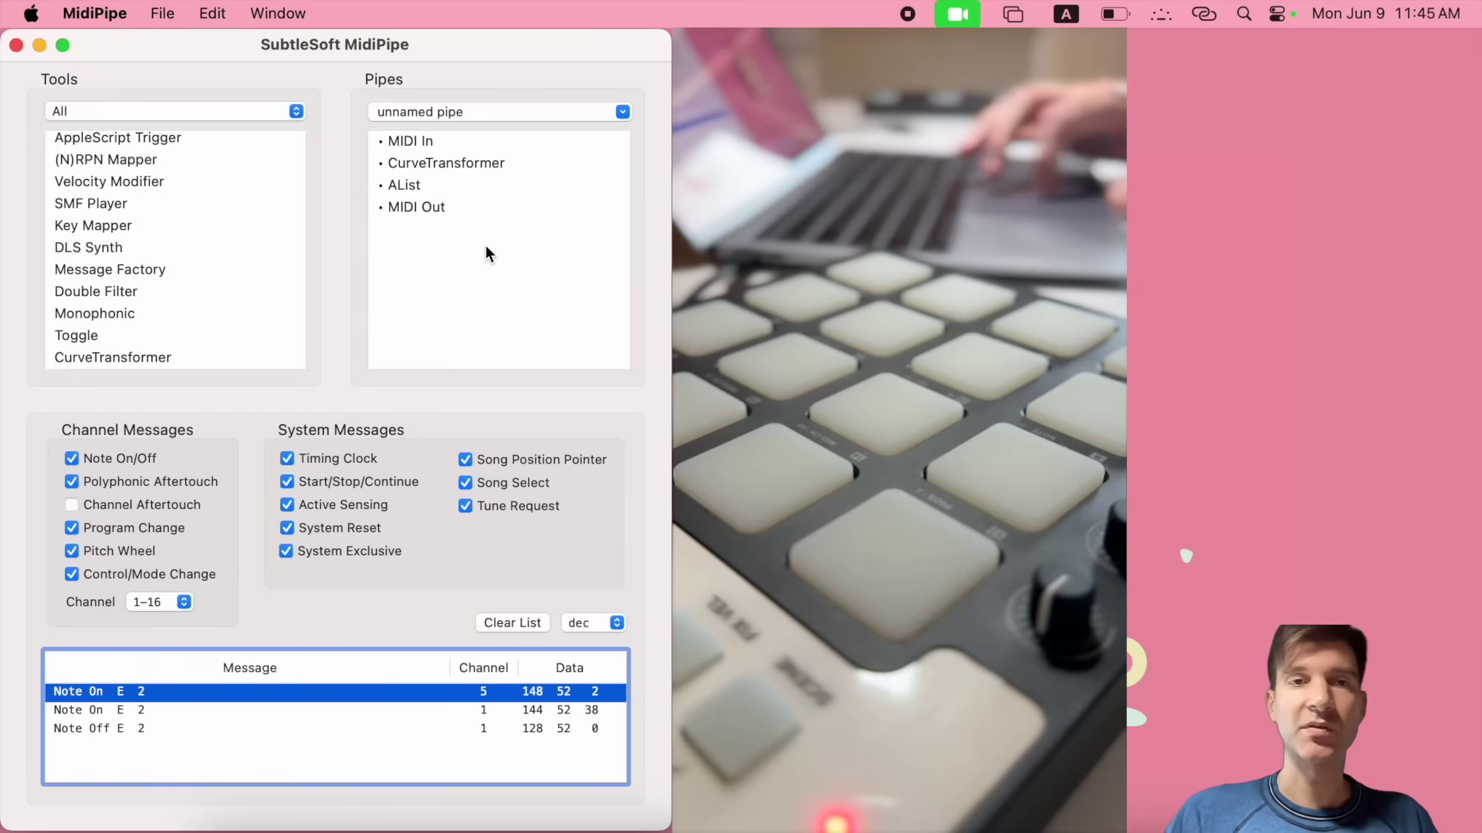
Turn off message duplication and channel setting, limit CurveTransformer to only channel 2, and check the E 2 velocity in AList
click(433, 162)
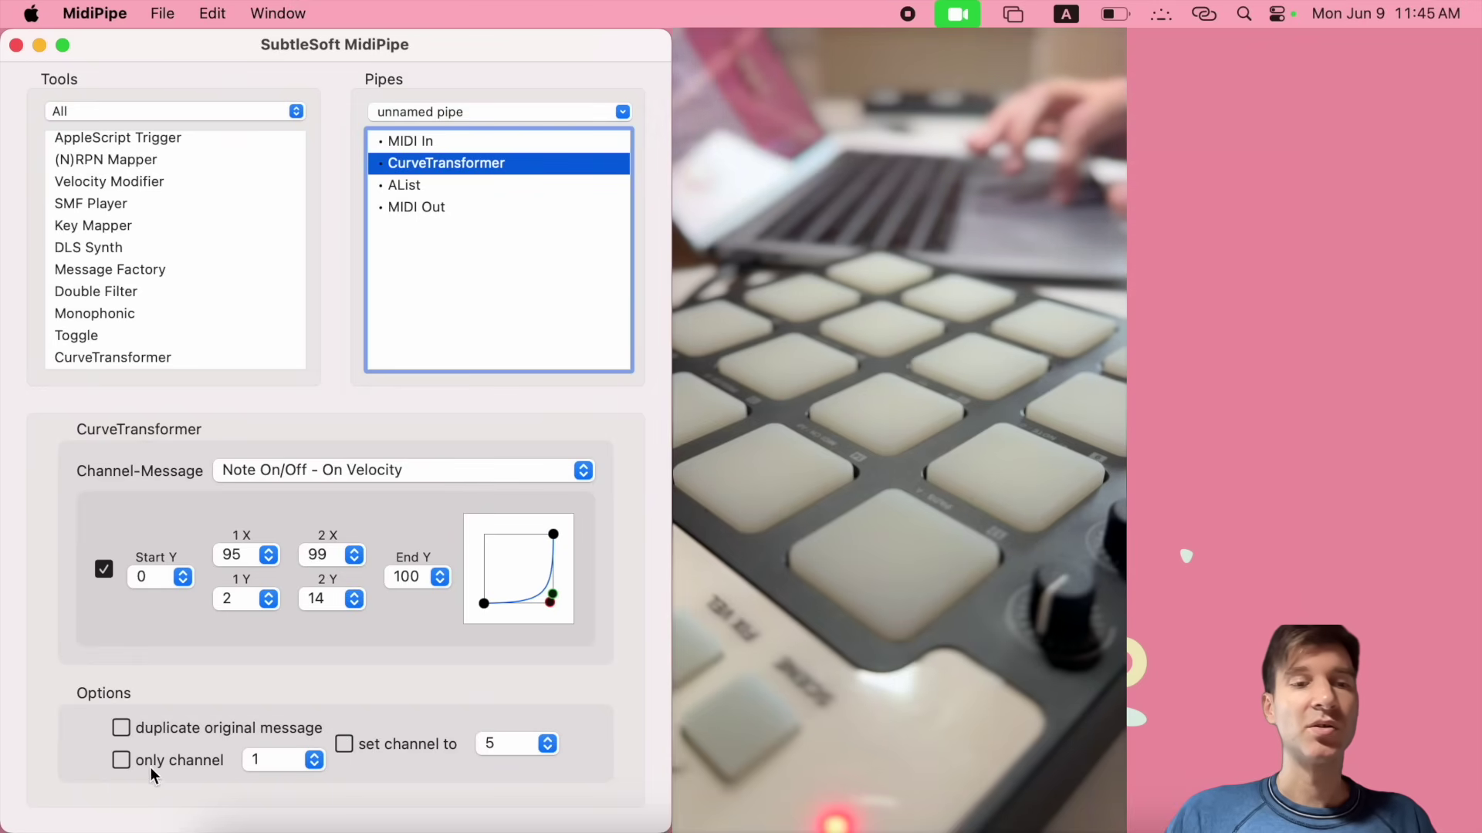
click(122, 761)
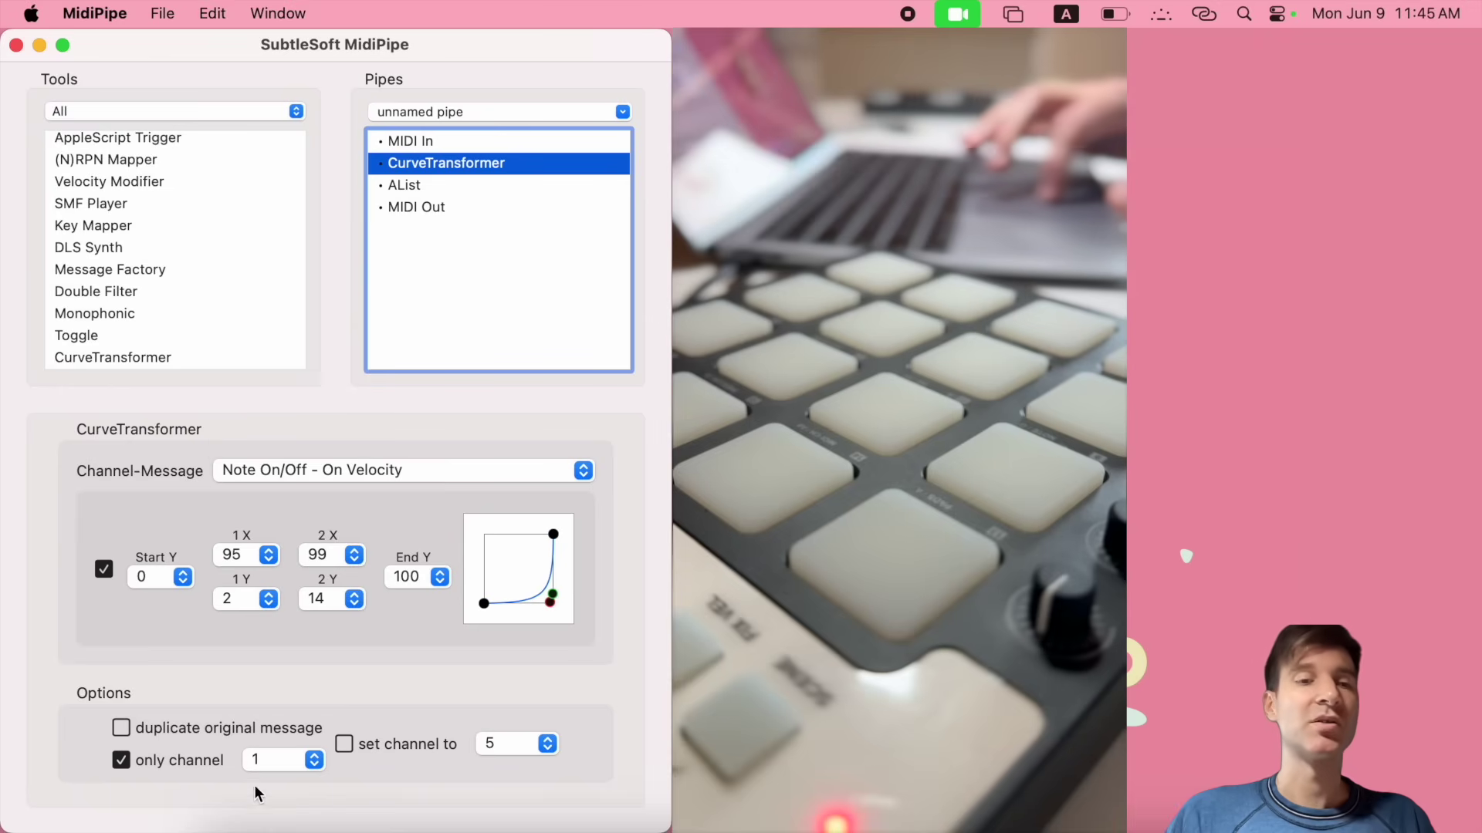
click(282, 765)
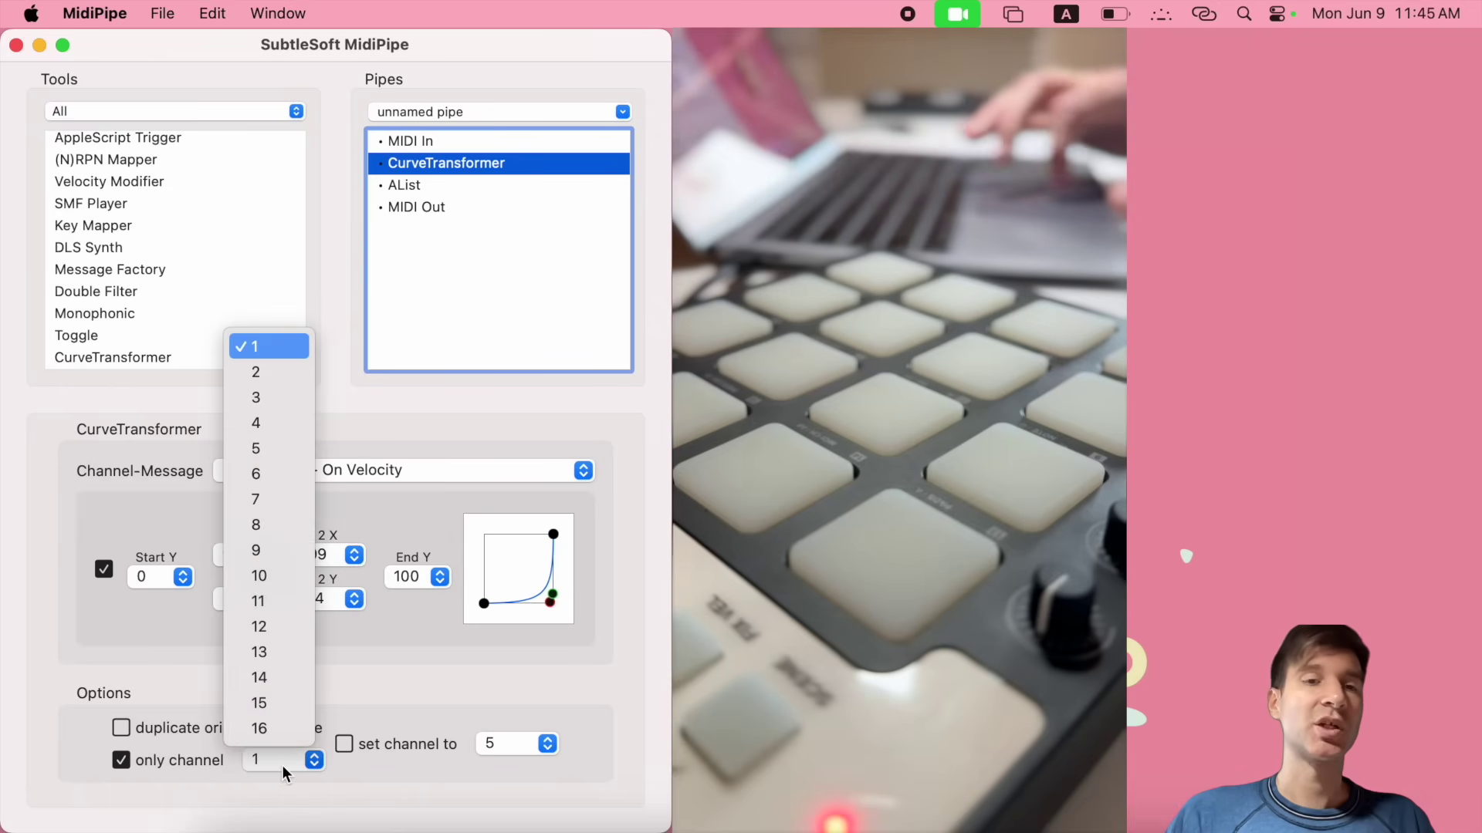
click(262, 364)
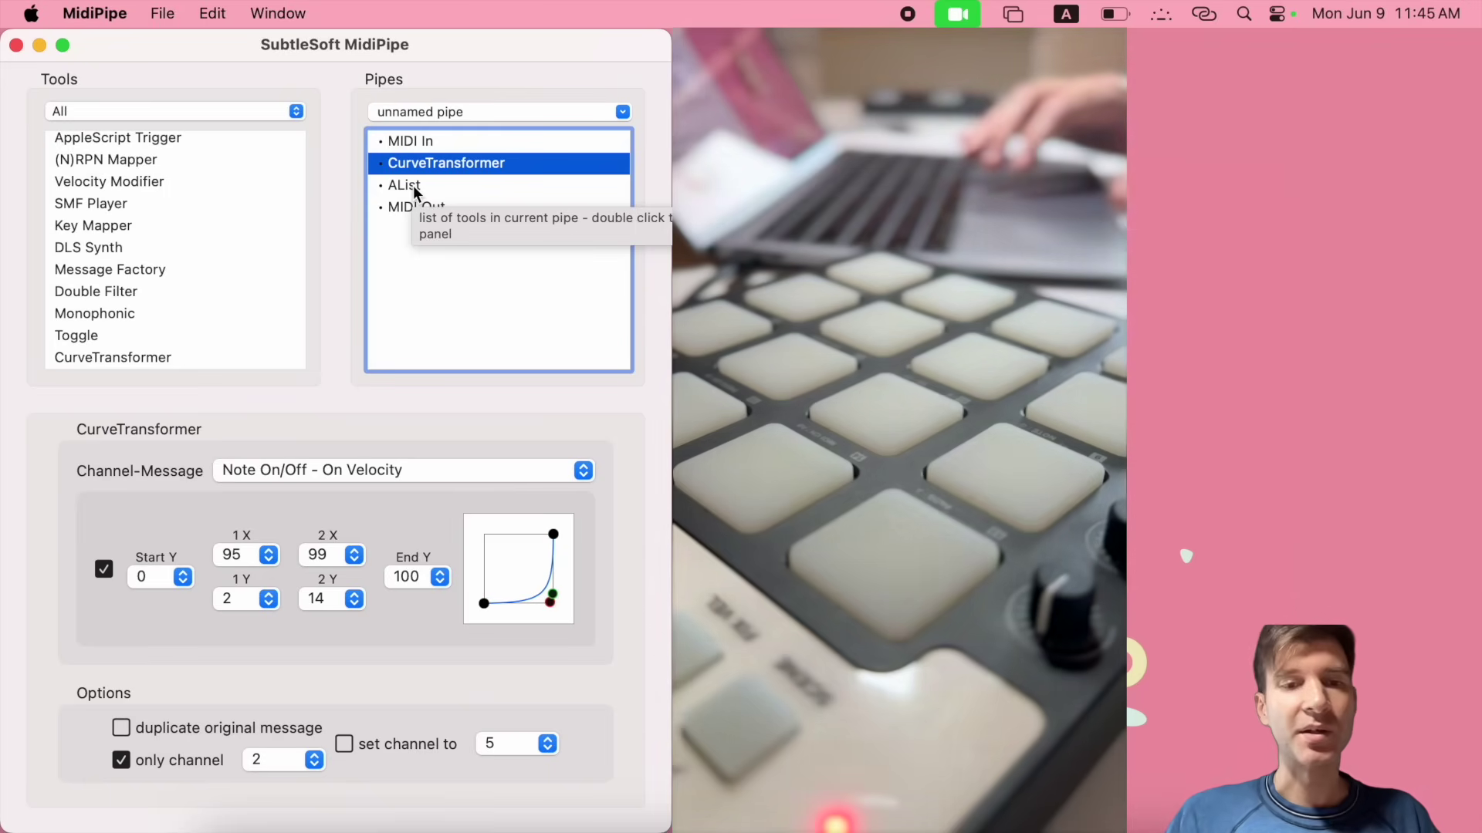
click(414, 186)
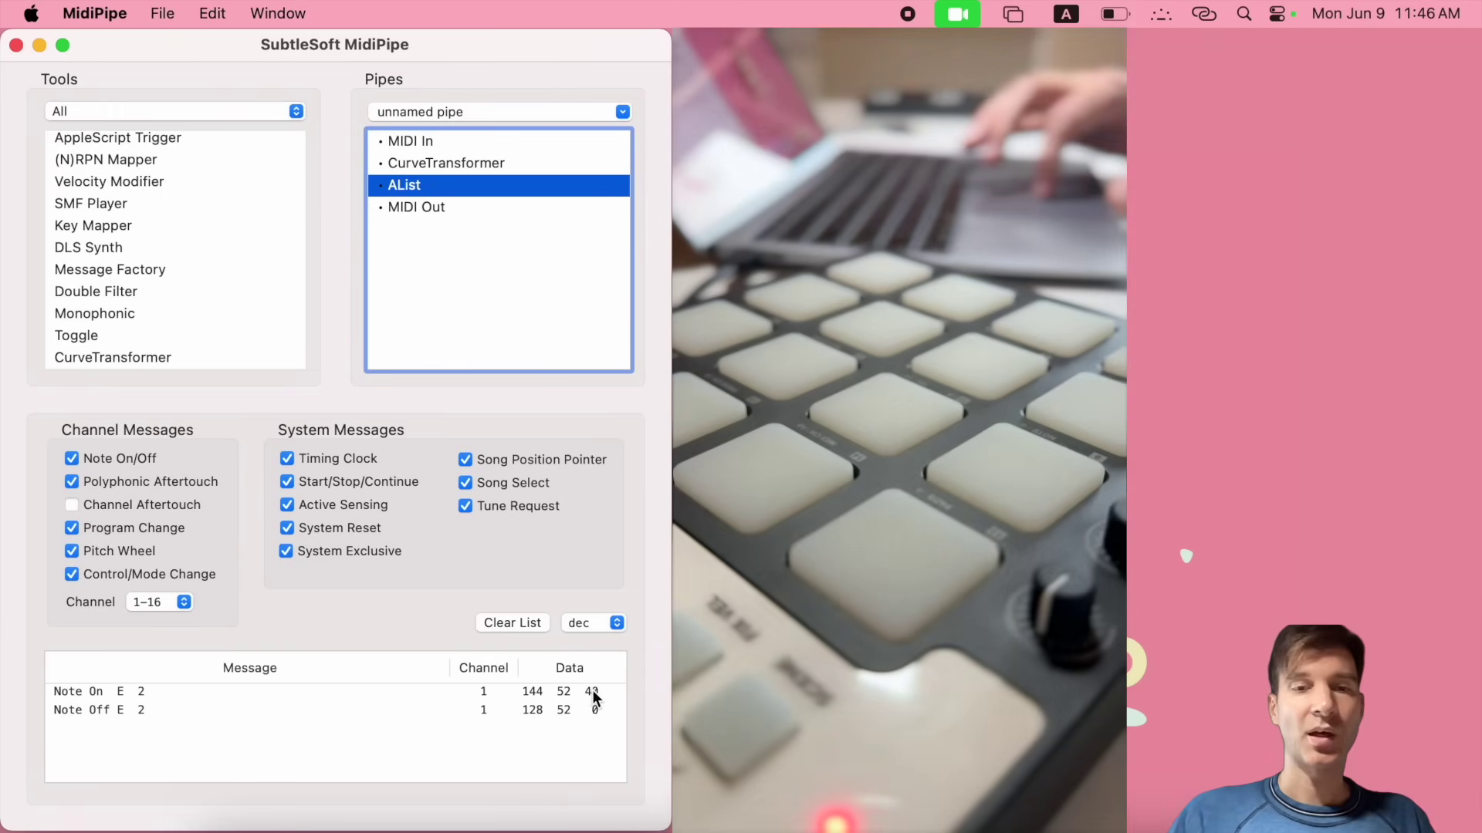
Set CurveTransformer's only channel option to 1 and check the new E 2 Note On velocity in AList
click(456, 163)
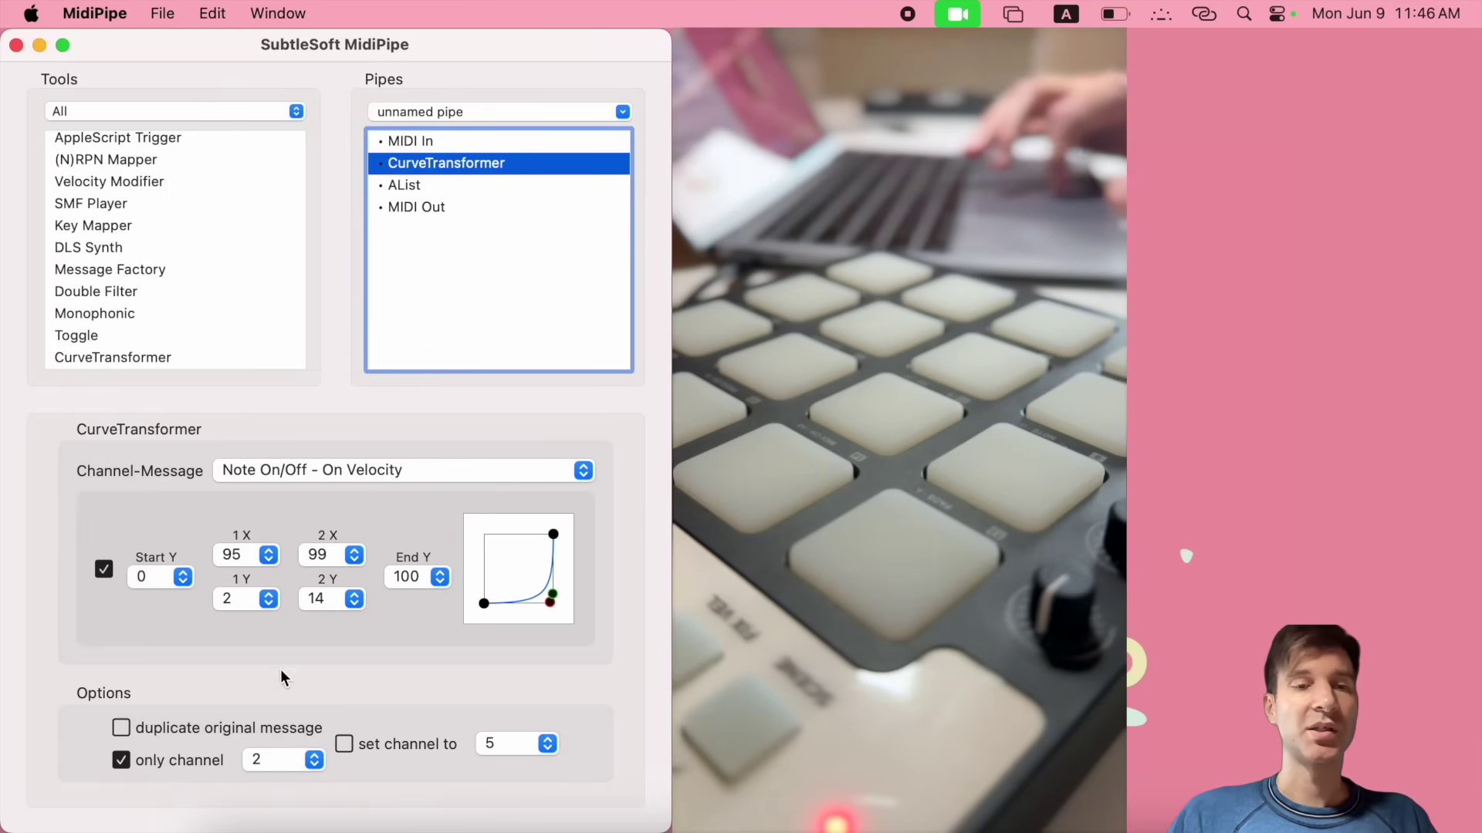
click(272, 762)
click(276, 738)
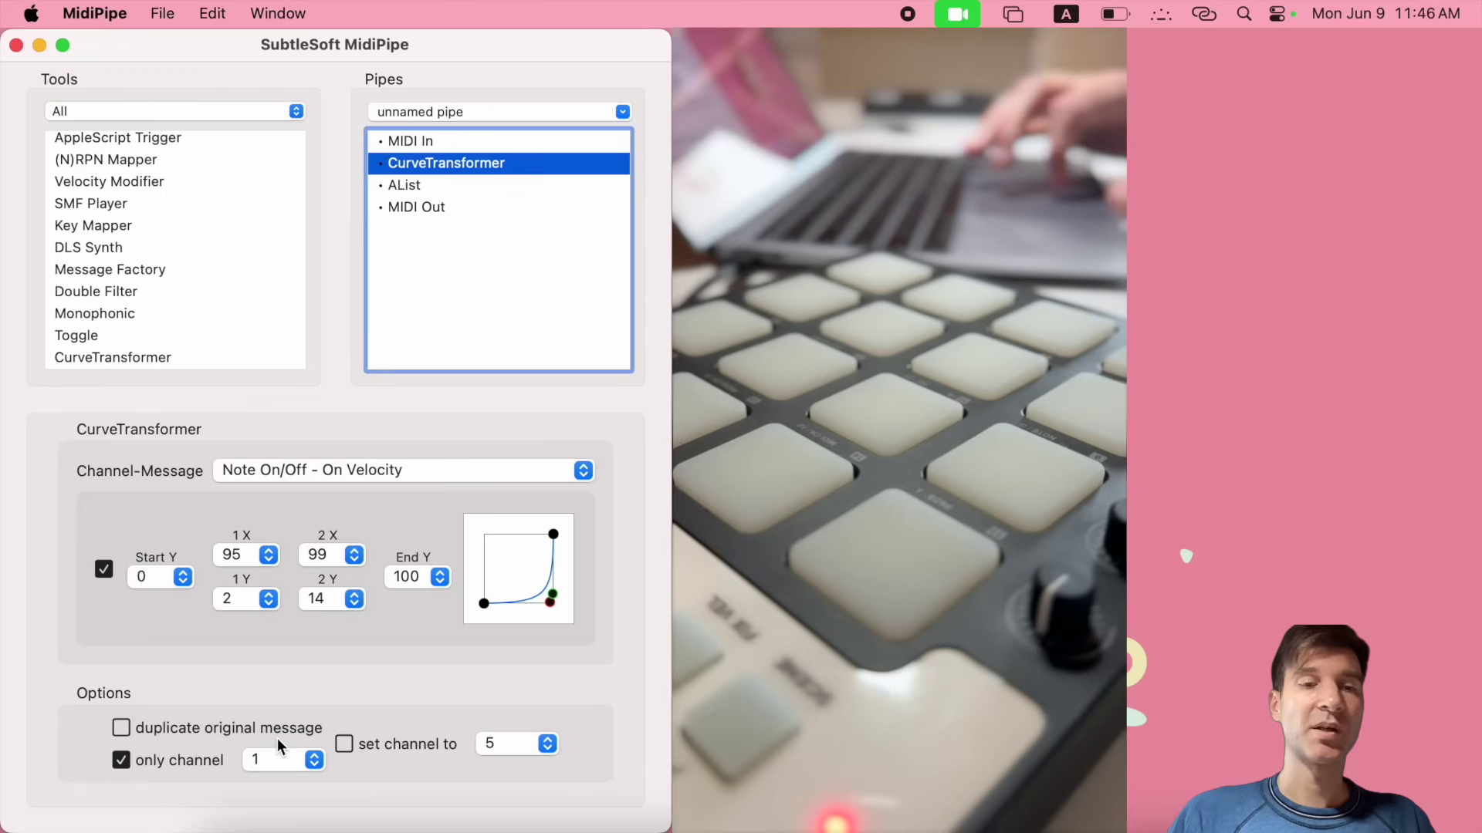
click(411, 187)
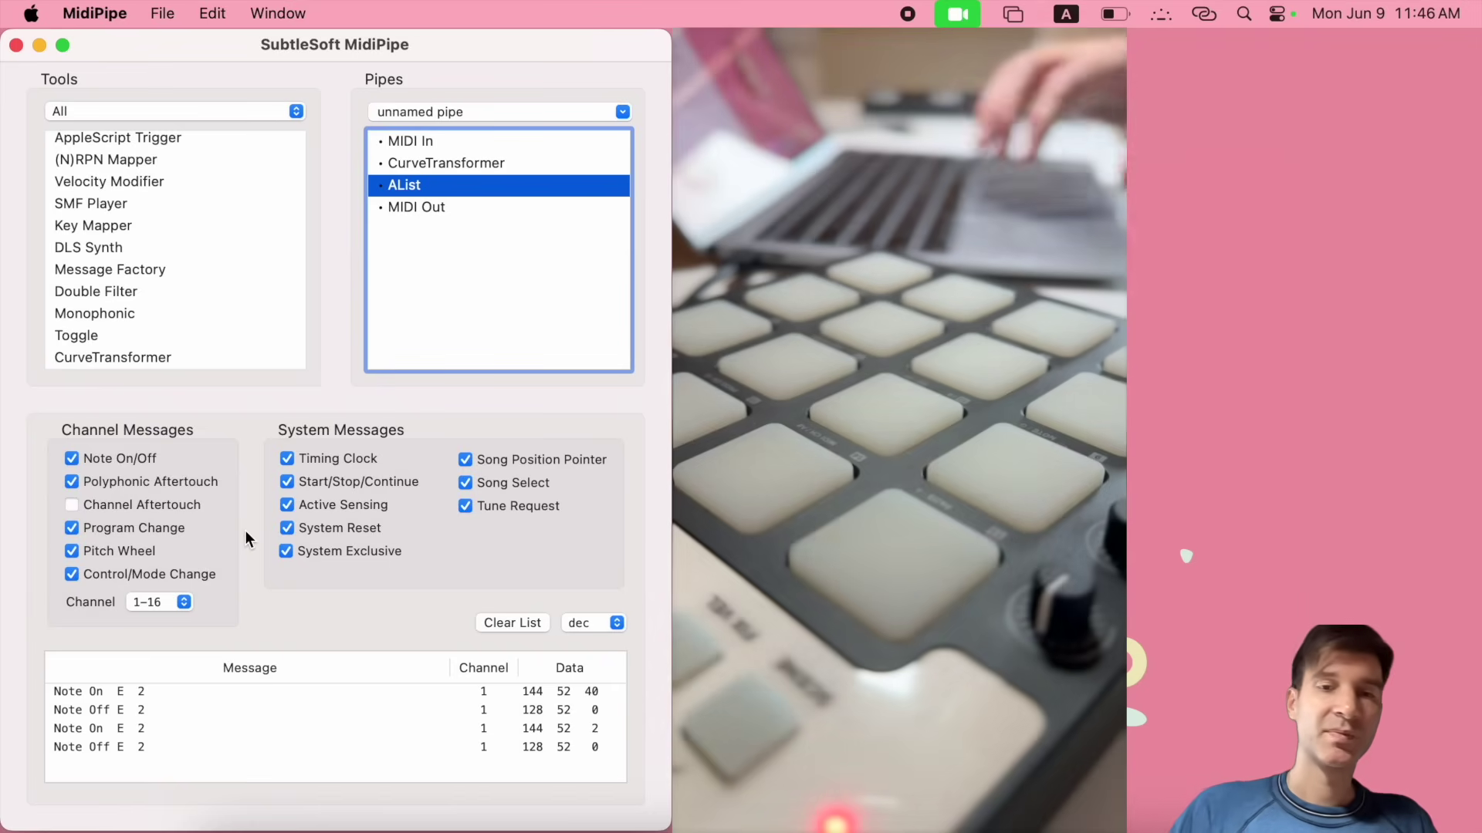
click(593, 730)
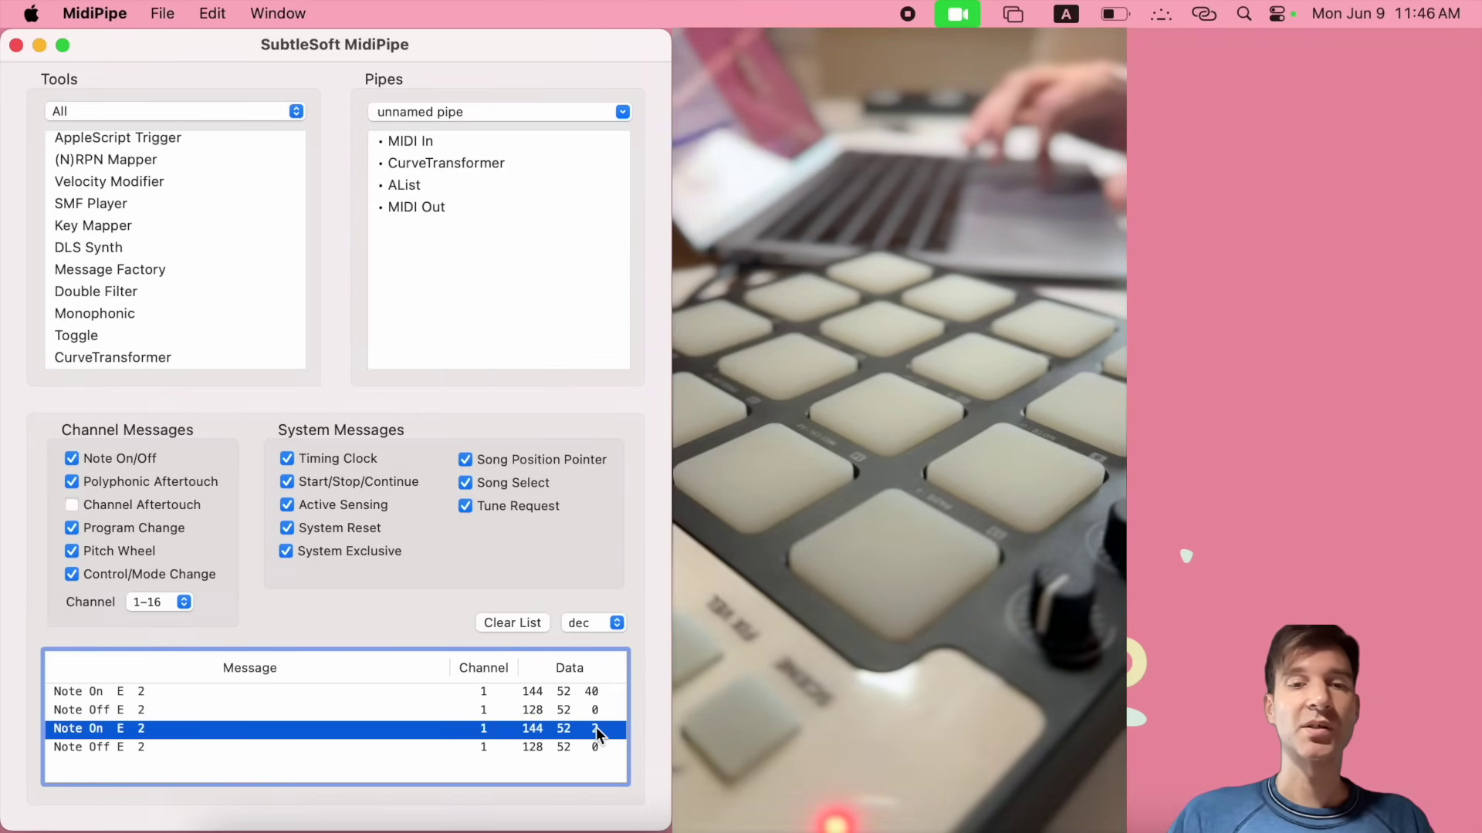
Disable the only channel option and reshape the curve with Start Y 54, End Y 54, point 1 at -7, 93 and point 2 at 64, 53
click(446, 163)
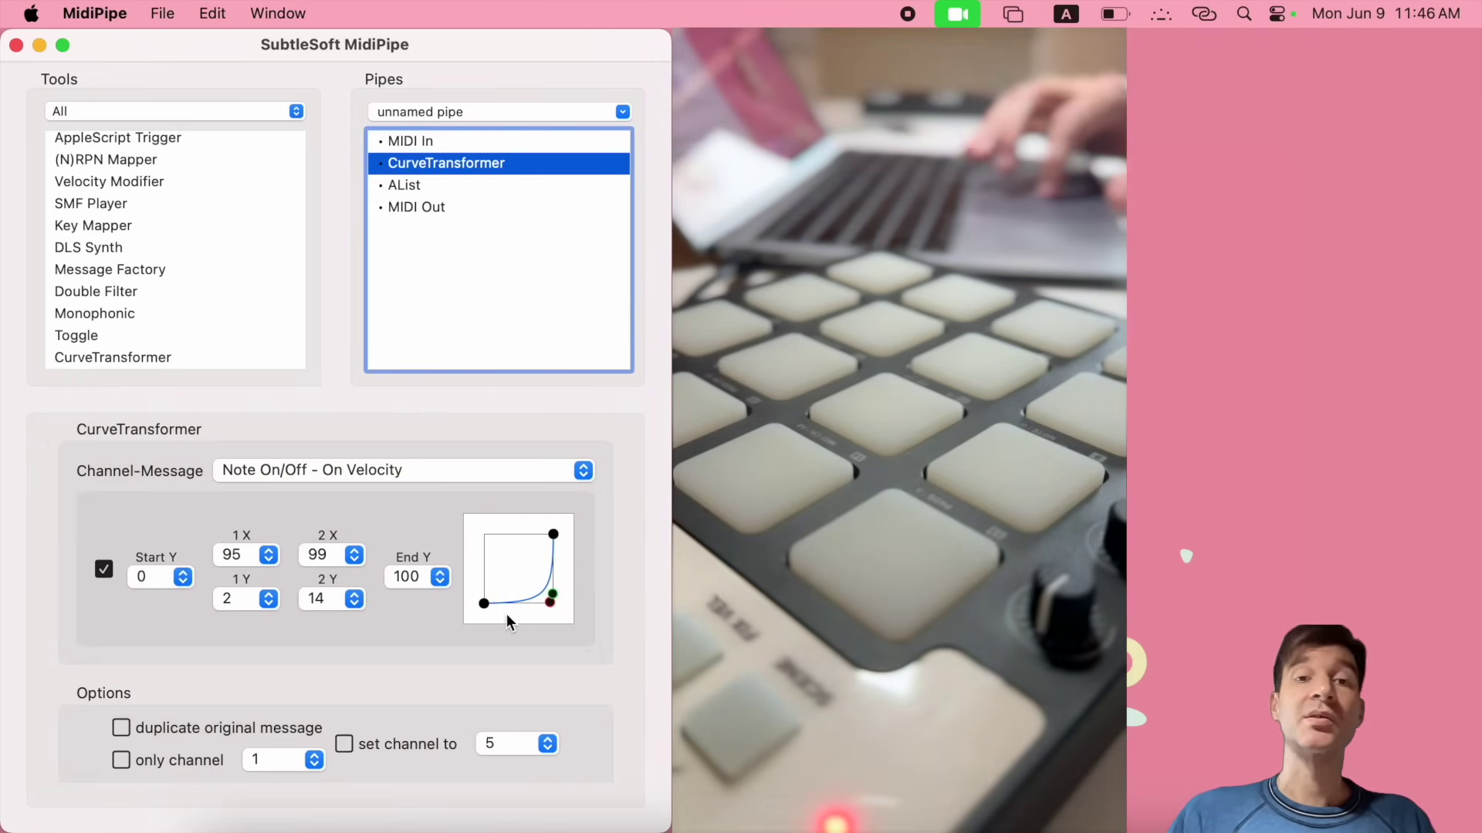
drag(544, 617, 544, 578)
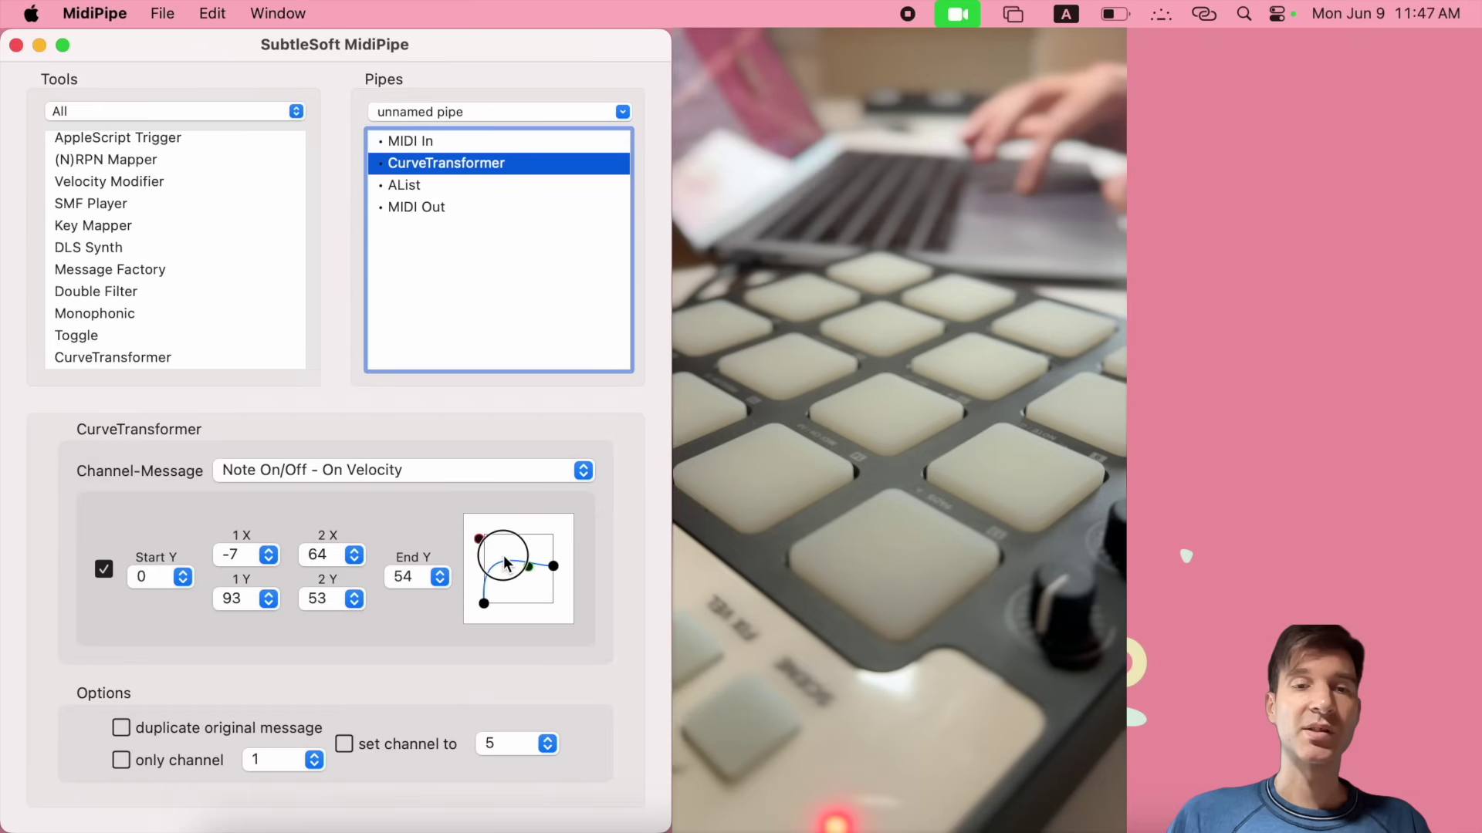
drag(484, 605, 484, 566)
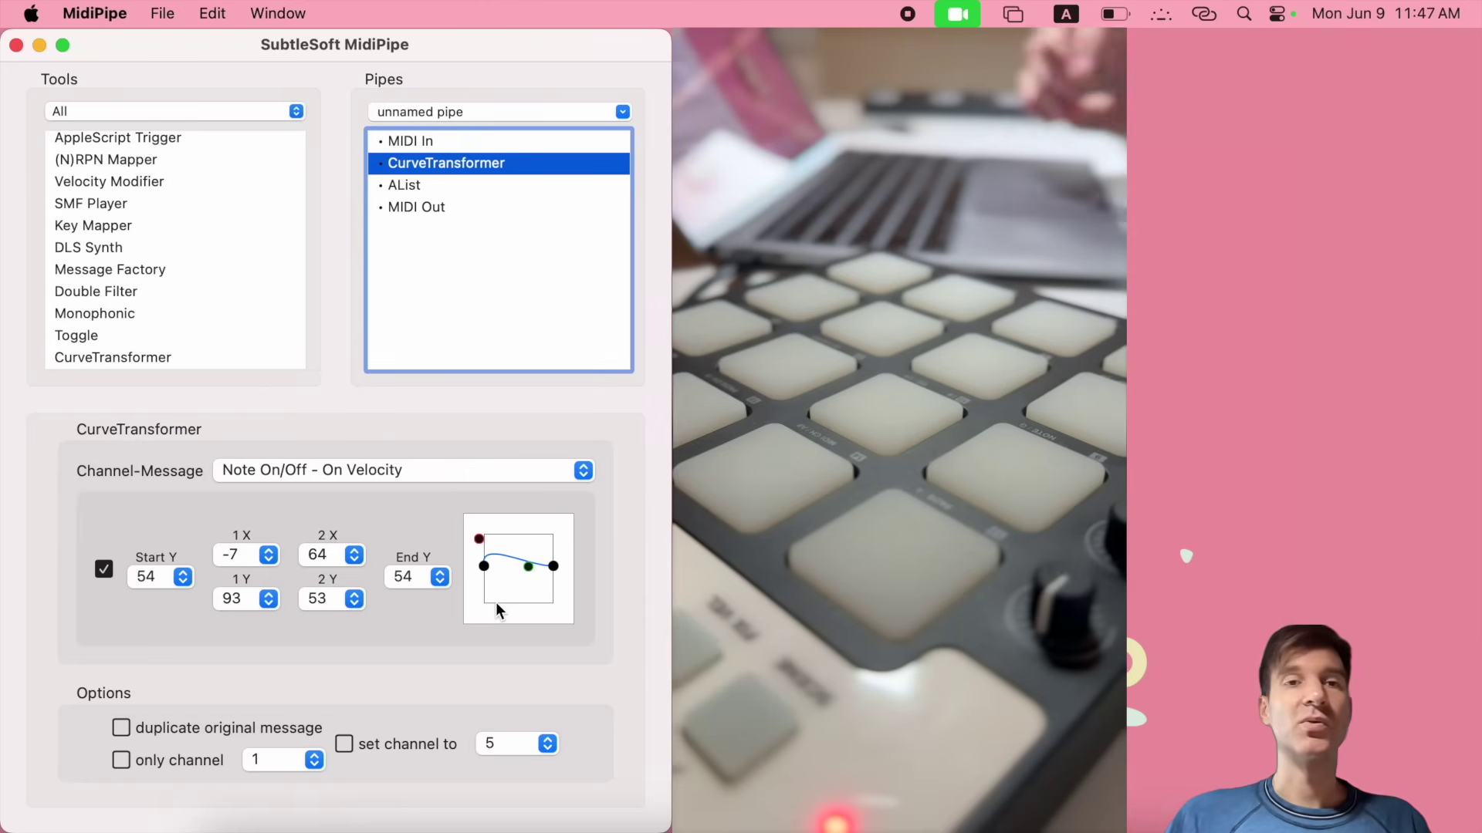
Preview the settings of the Message Factory and Double Filter tools
click(109, 268)
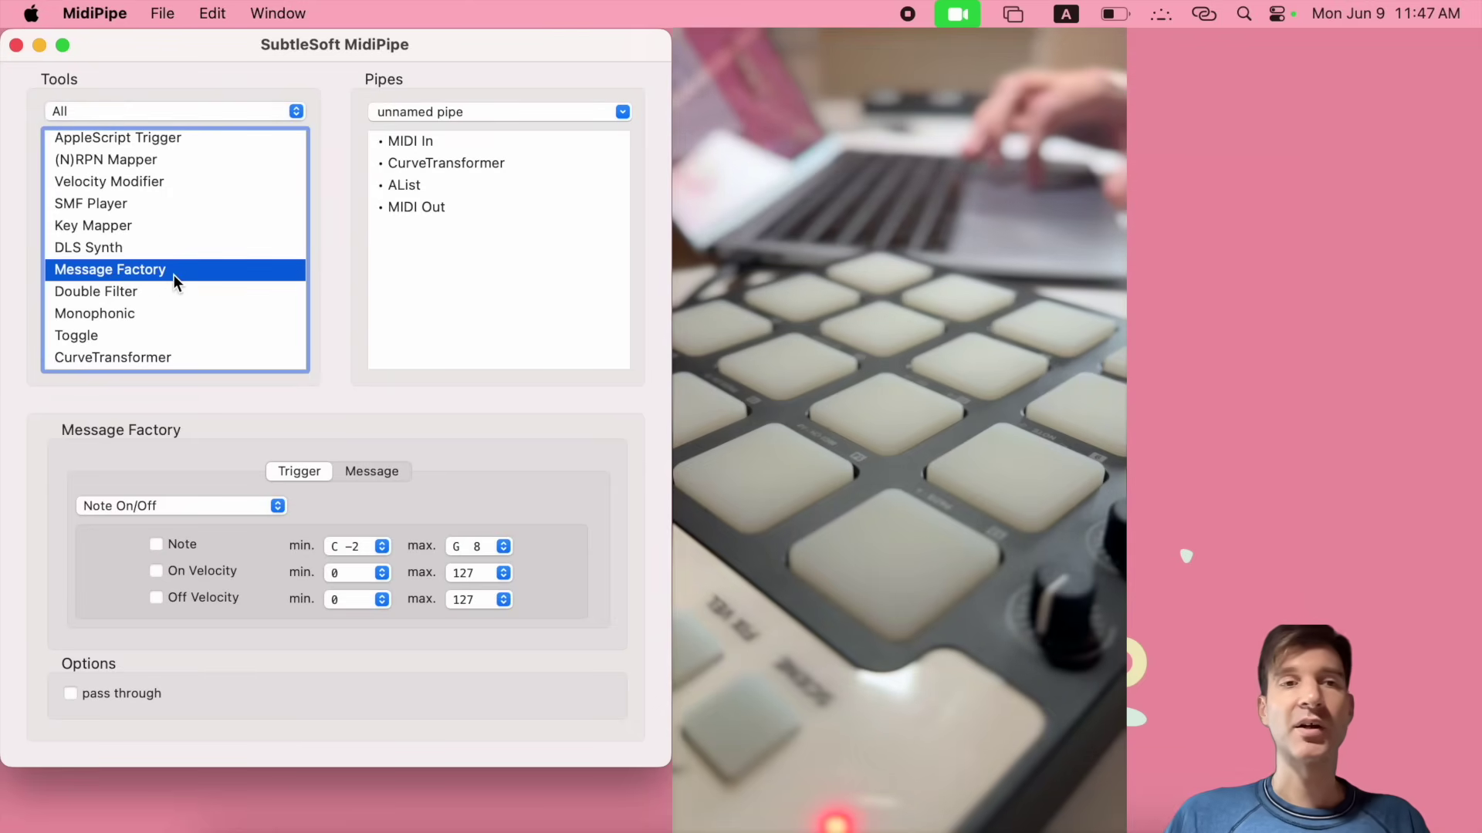
click(120, 291)
click(129, 272)
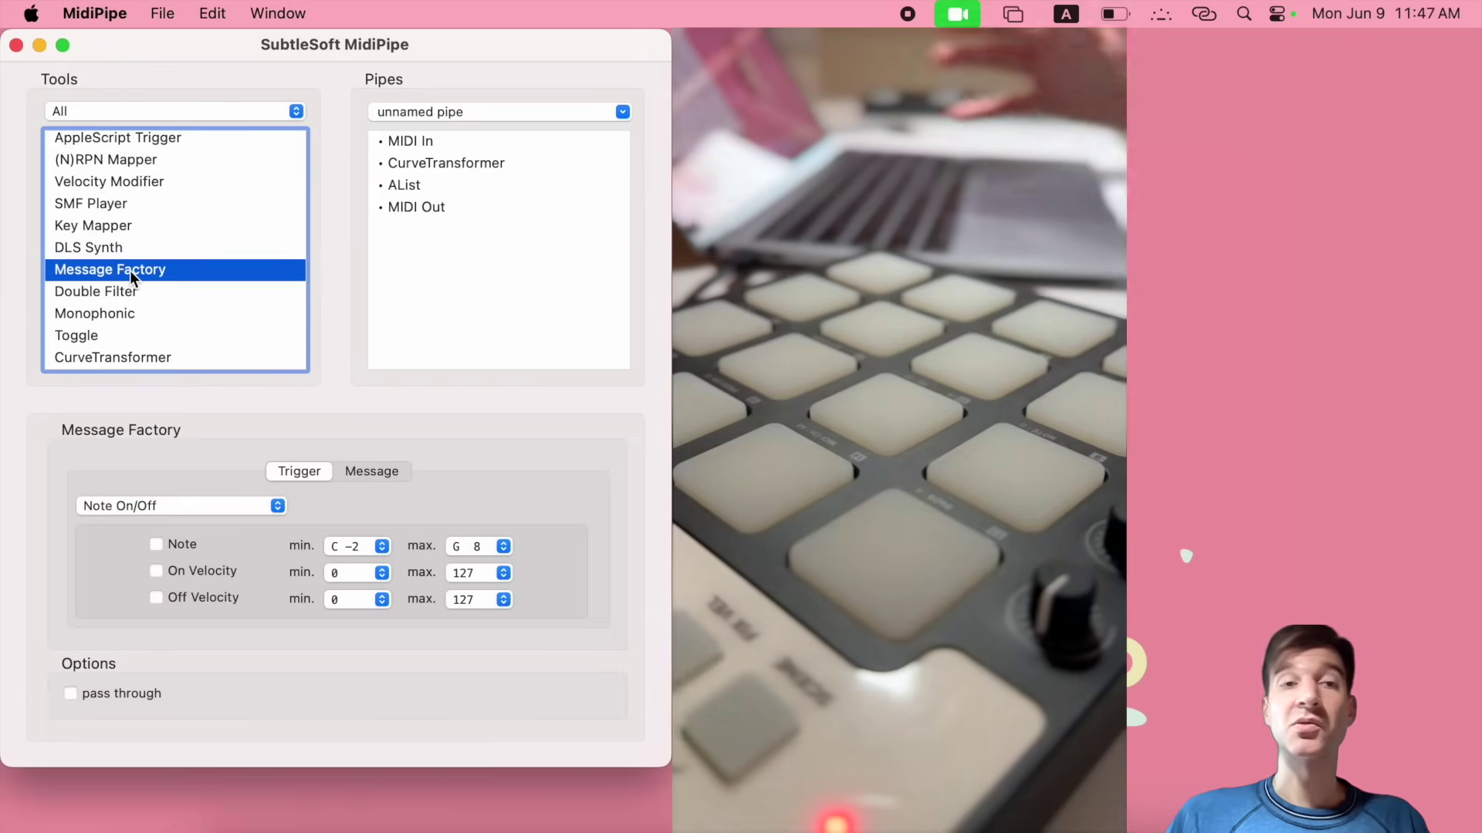